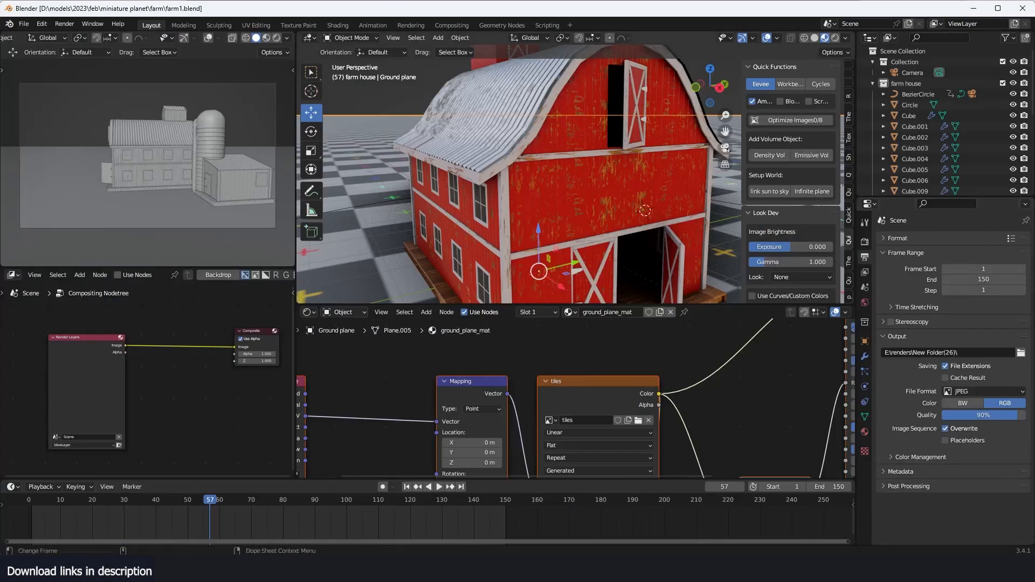
Open the reference image board and examine the render-farm planet with its red barn and the other miniature planet references
left_click(353, 569)
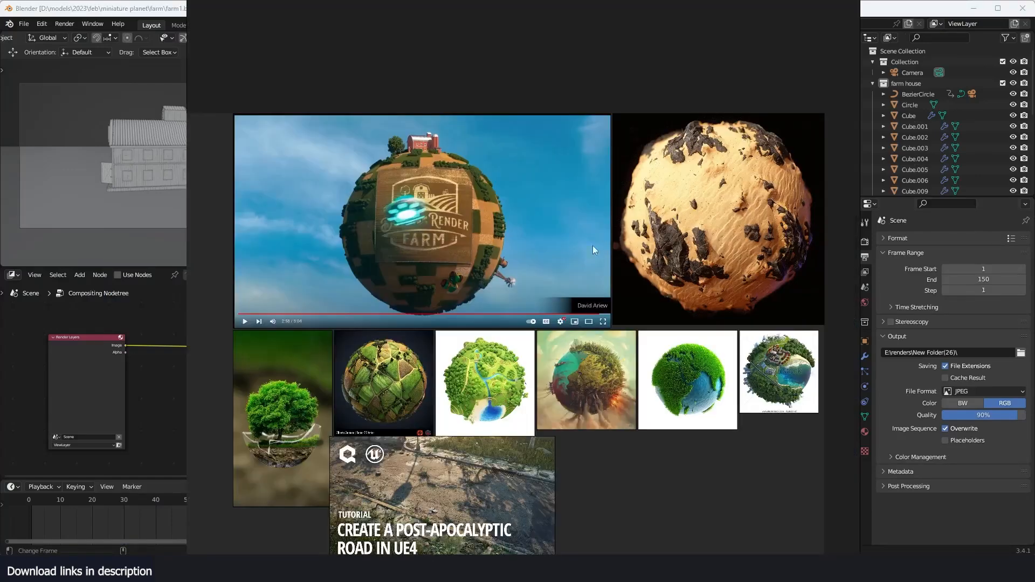
scroll(509, 193, "up", 3)
scroll(475, 171, "down", 3)
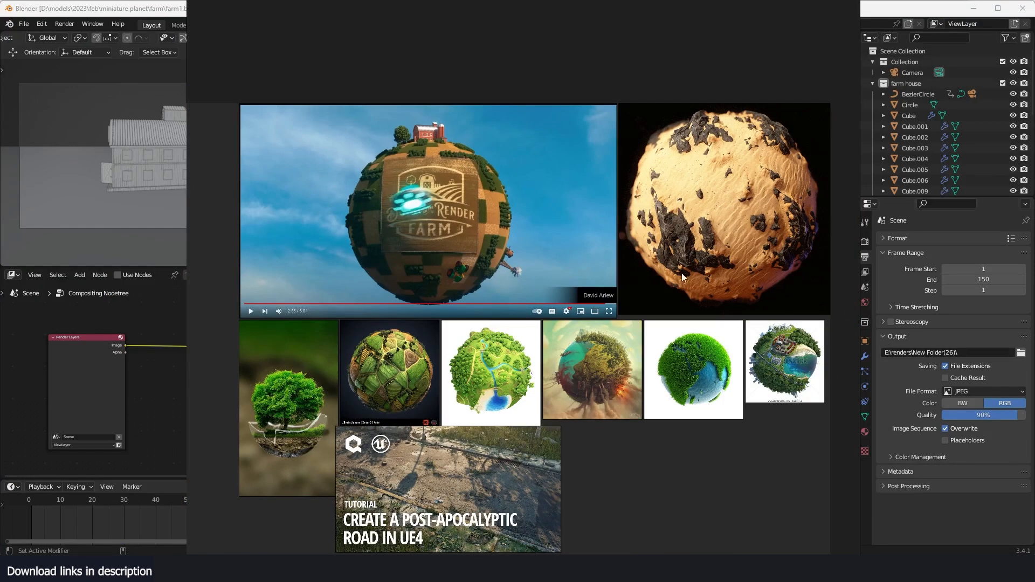
scroll(621, 277, "up", 10)
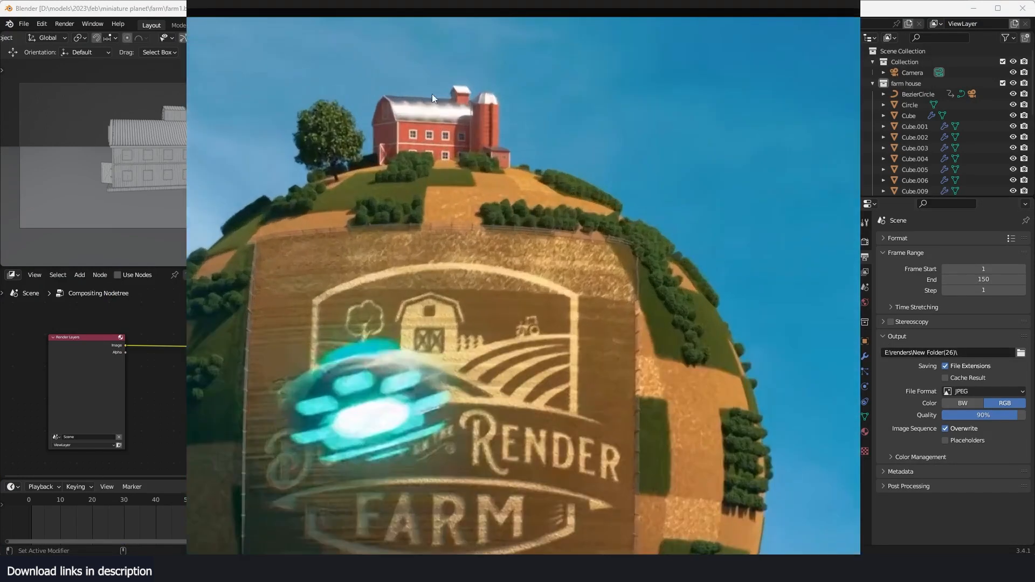
scroll(438, 161, "down", 3)
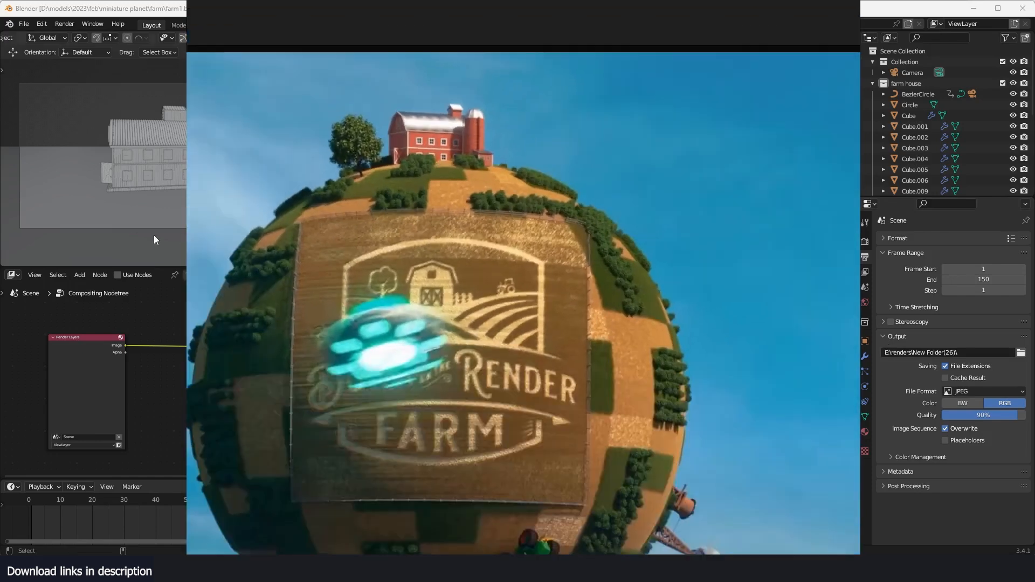
scroll(416, 354, "down", 3)
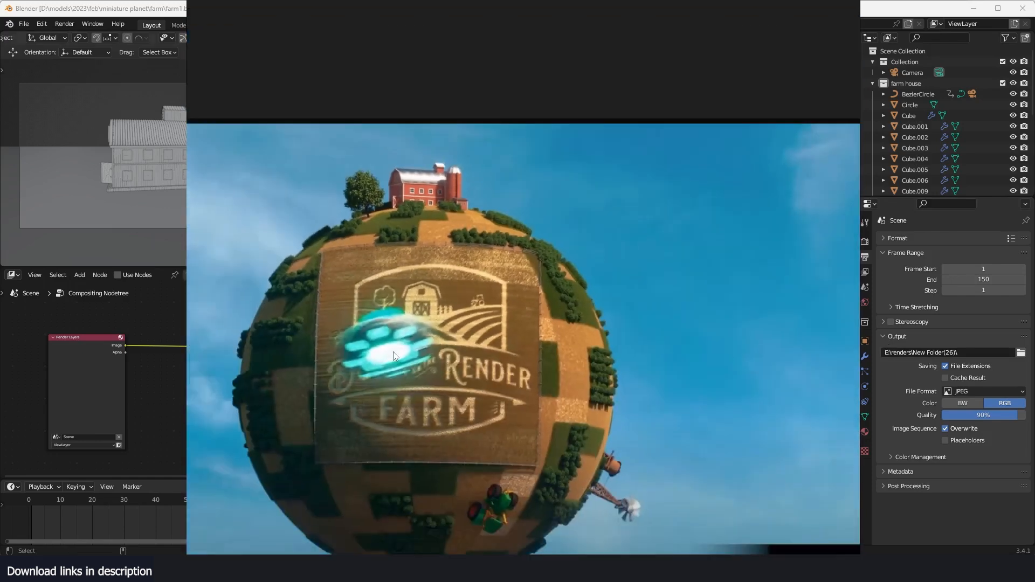
scroll(393, 352, "down", 3)
scroll(462, 323, "down", 1)
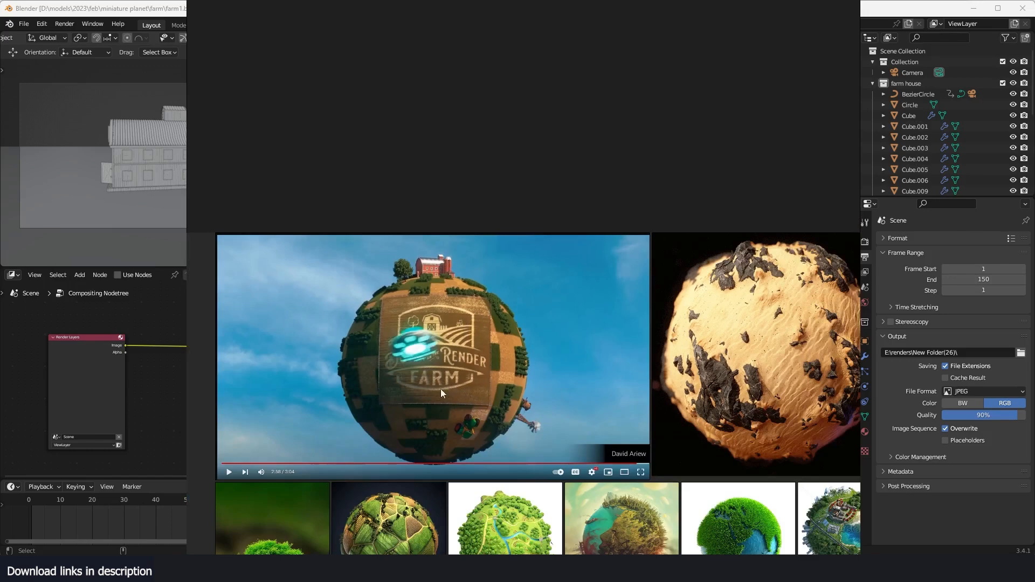
scroll(515, 363, "down", 3)
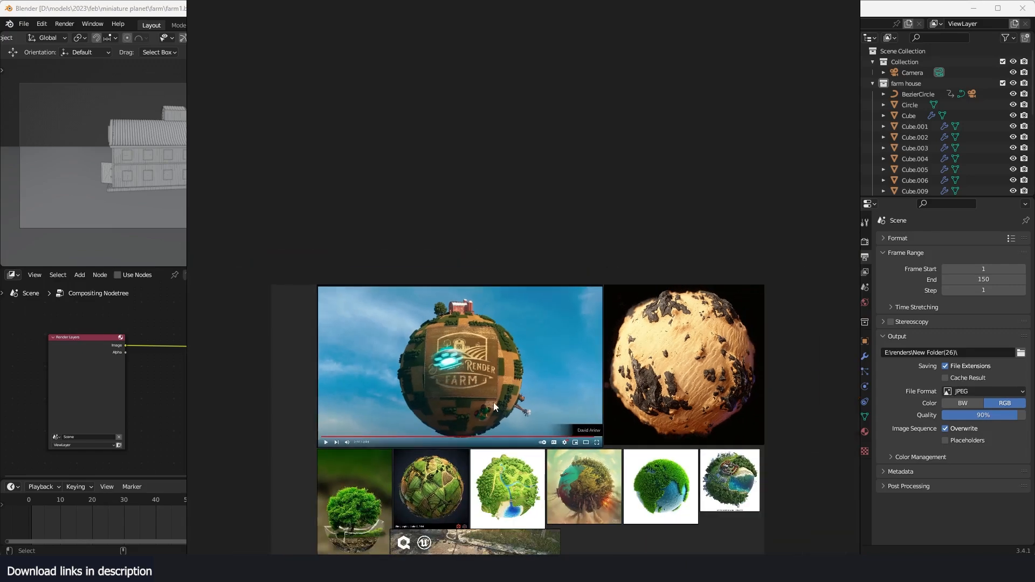
scroll(577, 460, "up", 2)
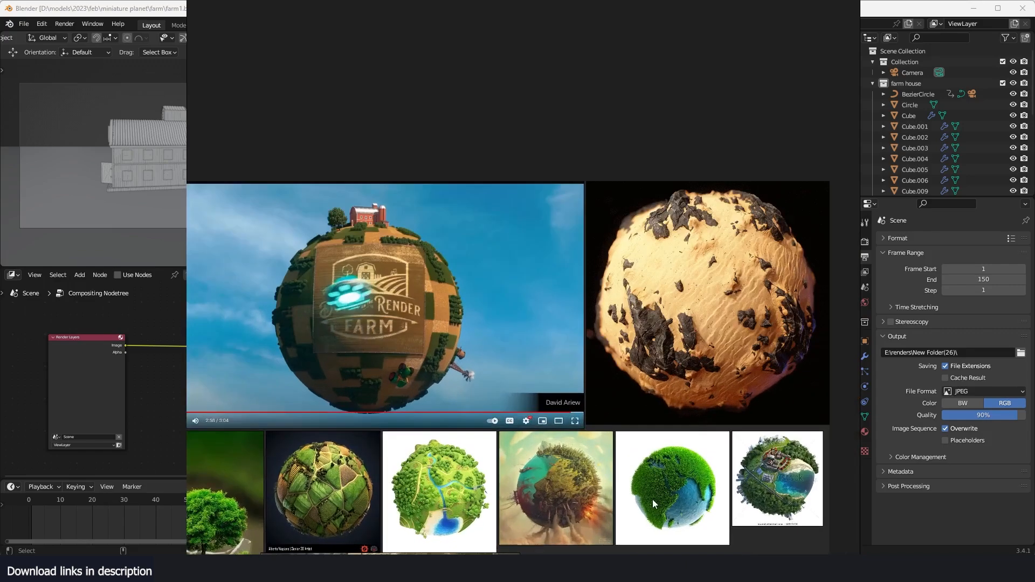
scroll(560, 498, "up", 1)
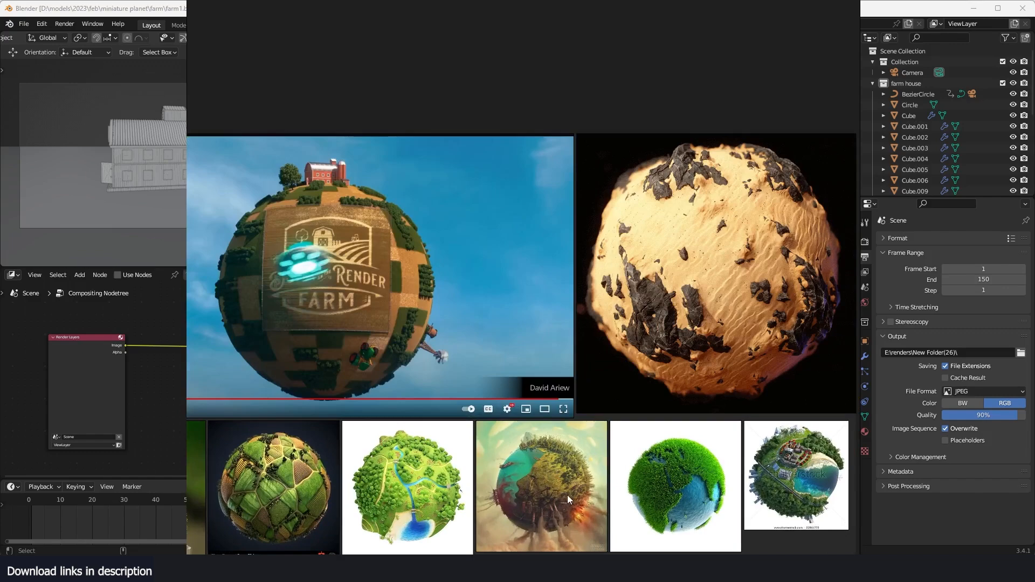
scroll(567, 495, "down", 3)
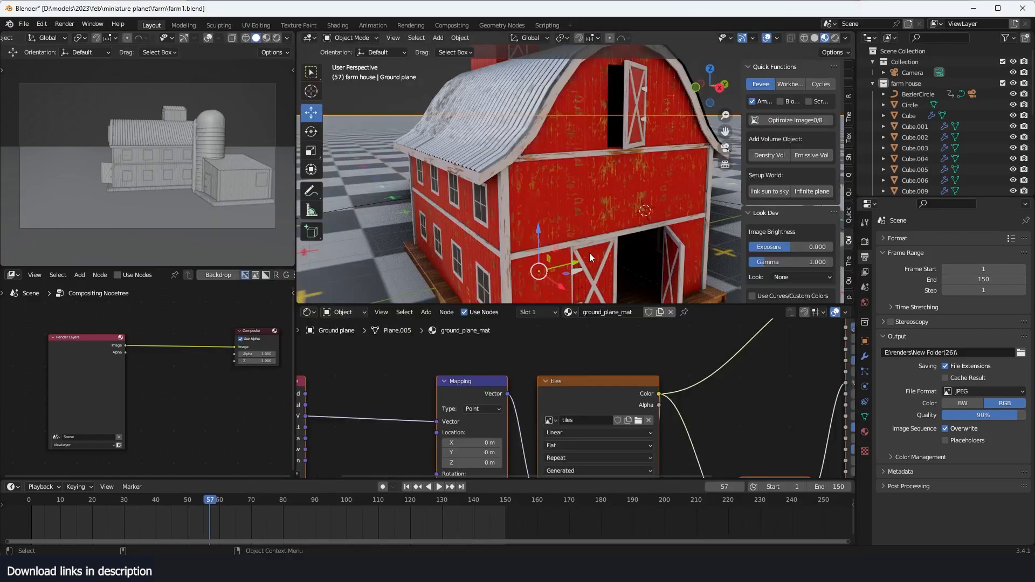
Select the barn's red wall object in the farm1.blend scene and show its whole wood_color node tree
scroll(589, 248, "down", 3)
middle_click_drag(588, 244, 594, 141)
scroll(649, 212, "up", 4)
scroll(541, 196, "up", 3)
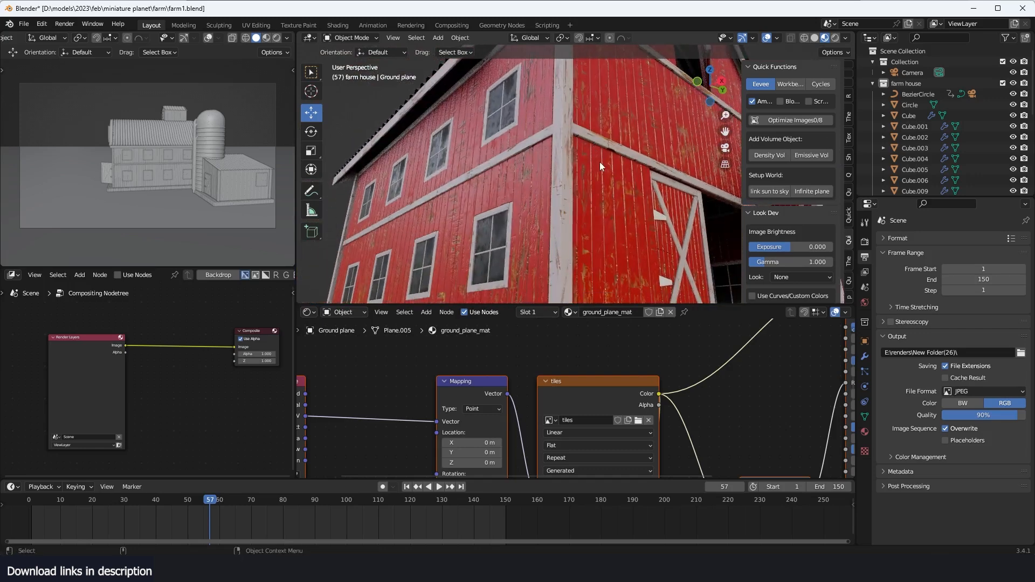
left_click(598, 158)
scroll(670, 390, "down", 5)
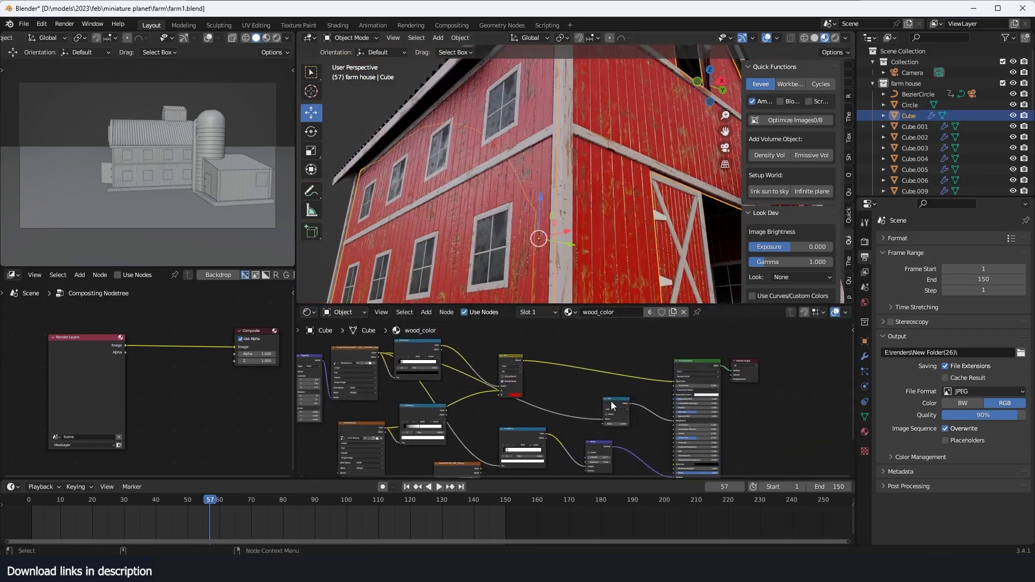
Move the upper ColorRamp node in the wood_color material above the image texture and mix nodes
middle_click_drag(561, 158, 543, 184)
scroll(458, 440, "down", 1)
middle_click_drag(434, 397, 644, 414)
scroll(643, 413, "up", 1)
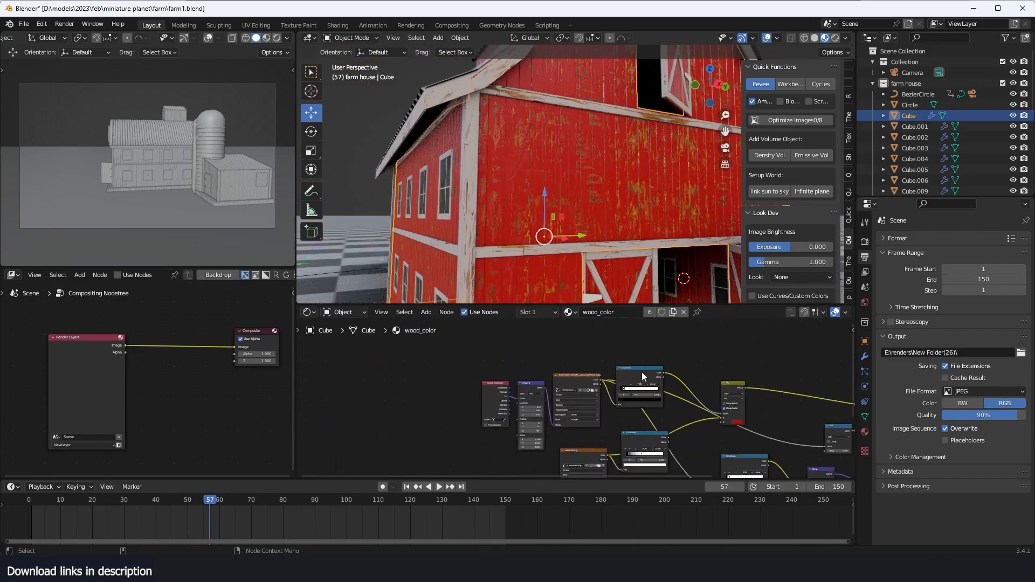
left_click_drag(641, 372, 659, 336)
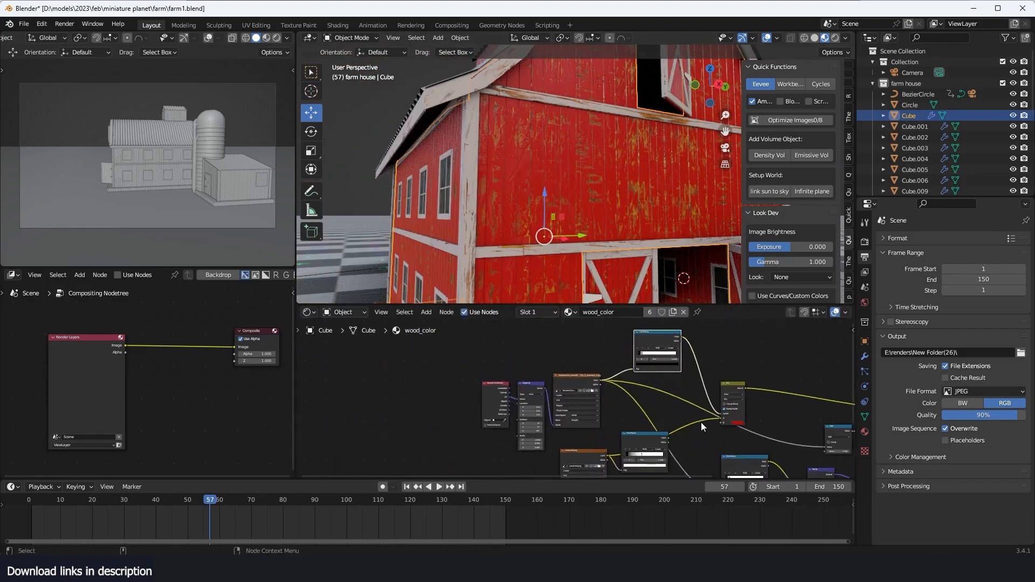
middle_click_drag(716, 420, 641, 406)
middle_click_drag(613, 215, 526, 194)
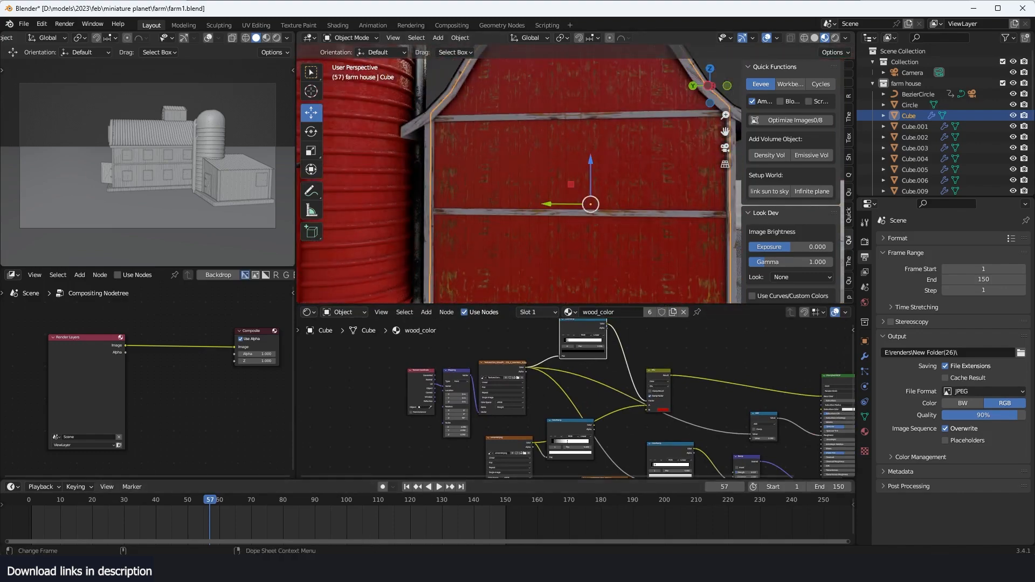
Switch to the farm2.blend window and examine the PBR-textured barn, silo and shed from several sides
left_click(312, 539)
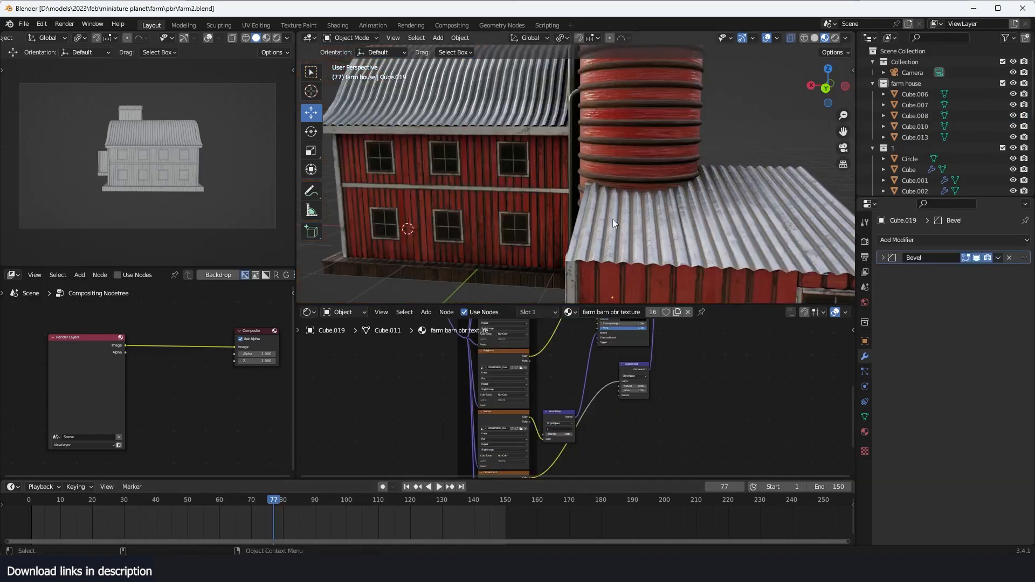
left_click(703, 181)
middle_click_drag(778, 141, 588, 188)
scroll(588, 189, "down", 3)
middle_click_drag(647, 178, 654, 134)
scroll(608, 174, "down", 1)
scroll(590, 195, "down", 2)
scroll(624, 172, "down", 3)
scroll(600, 181, "up", 3)
scroll(631, 128, "up", 2)
scroll(551, 170, "down", 2)
middle_click_drag(551, 170, 512, 221)
scroll(627, 202, "up", 2)
scroll(503, 218, "down", 2)
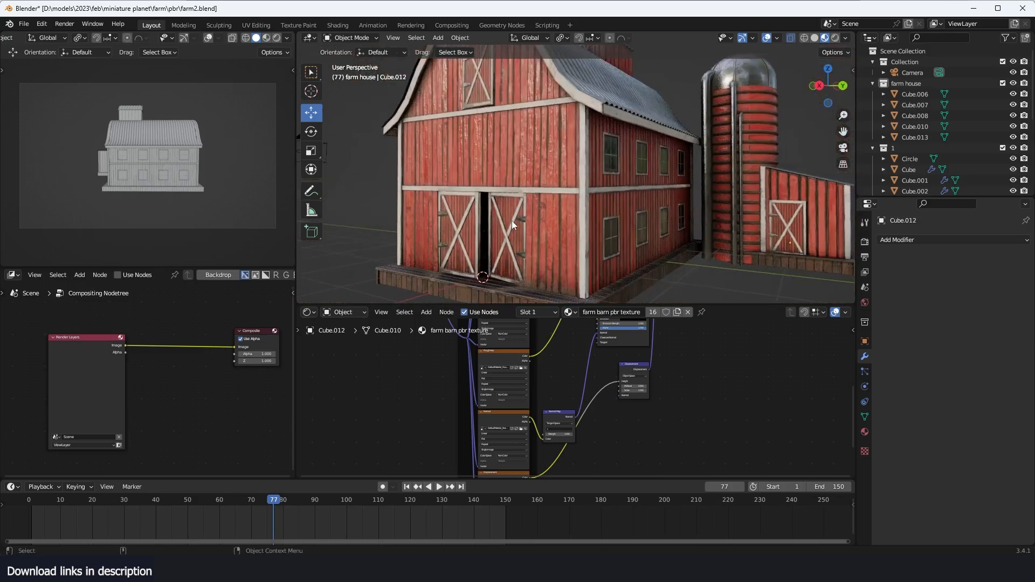
Switch back to the farm1.blend window and inspect the barn's side and front wood textures up close for comparison
left_click(197, 517)
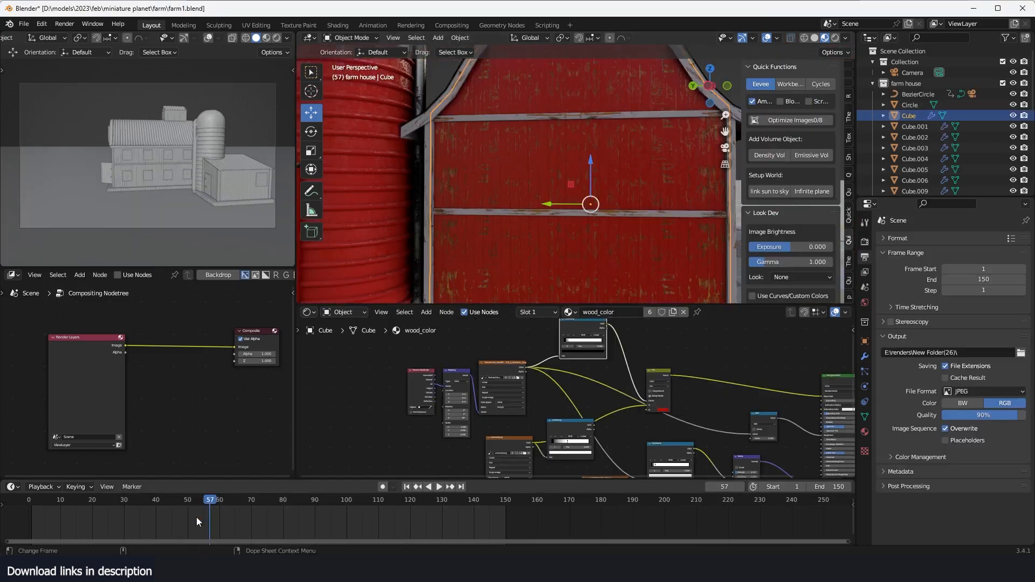
scroll(600, 219, "down", 3)
middle_click_drag(610, 214, 454, 216)
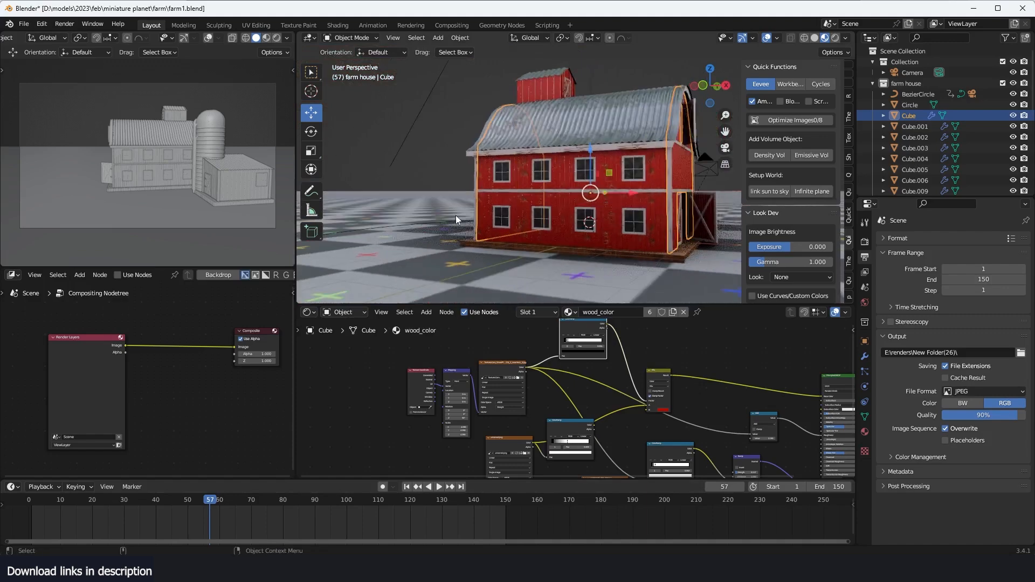
scroll(585, 218, "up", 2)
middle_click_drag(584, 218, 506, 204)
scroll(566, 193, "up", 2)
middle_click_drag(571, 189, 627, 198)
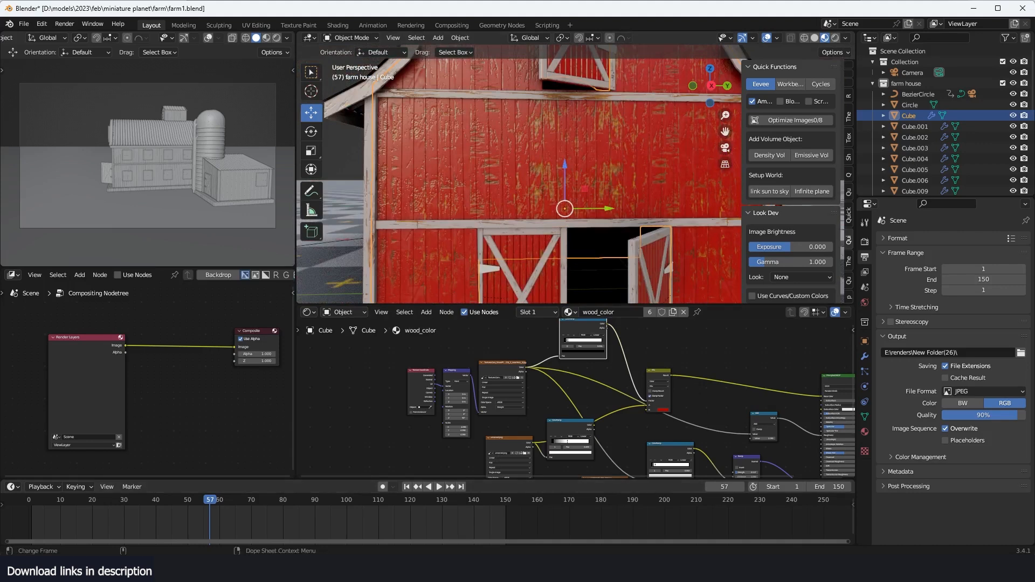
In the farm2.blend window, select the barn walls, change the compositor area to a UV Editor and unlink its wood planks image
mouse_move(279, 569)
left_click(263, 515)
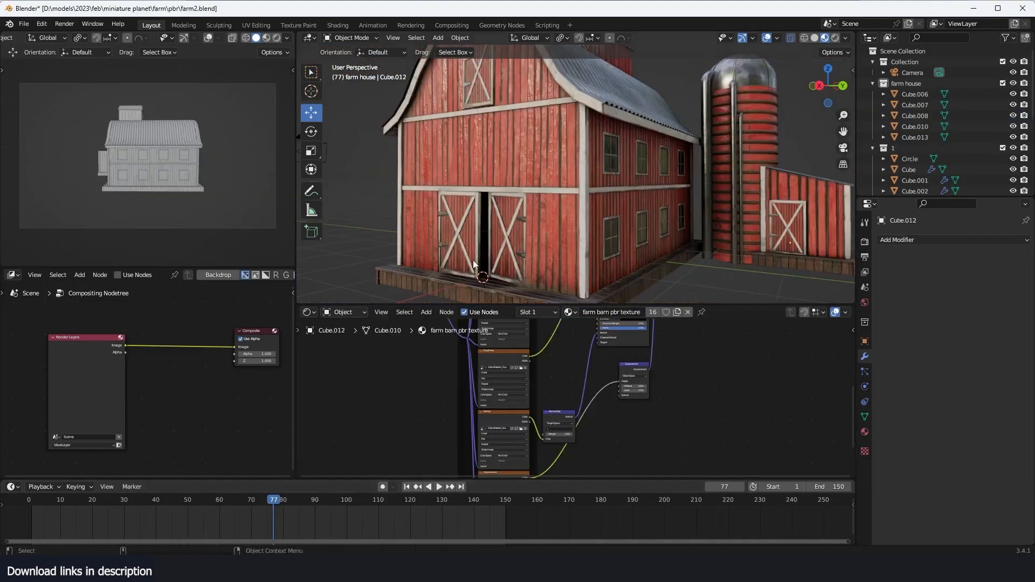
left_click(546, 160)
left_click(12, 275)
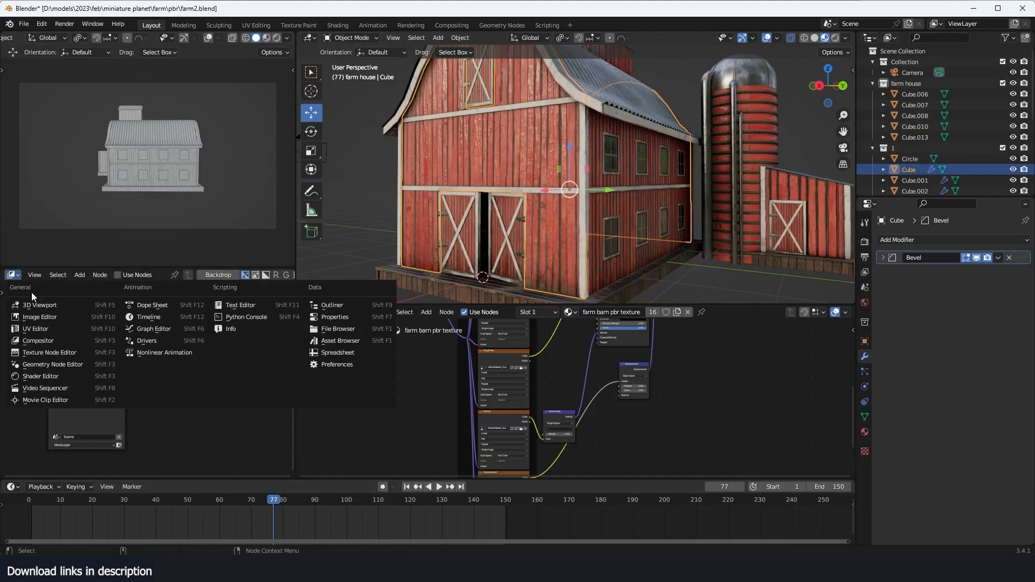
left_click(64, 330)
scroll(606, 155, "down", 3)
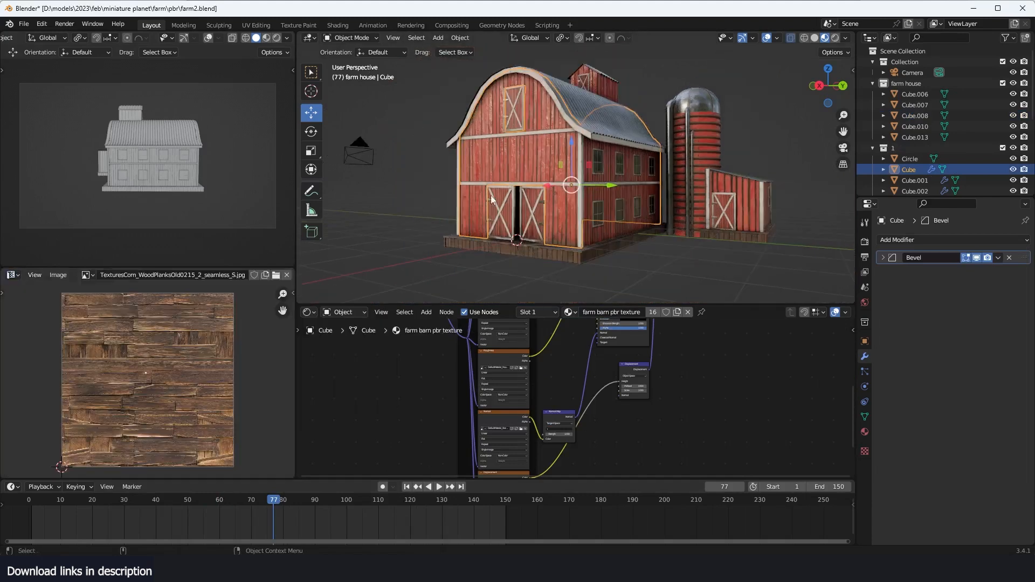
left_click(288, 276)
scroll(583, 156, "down", 2)
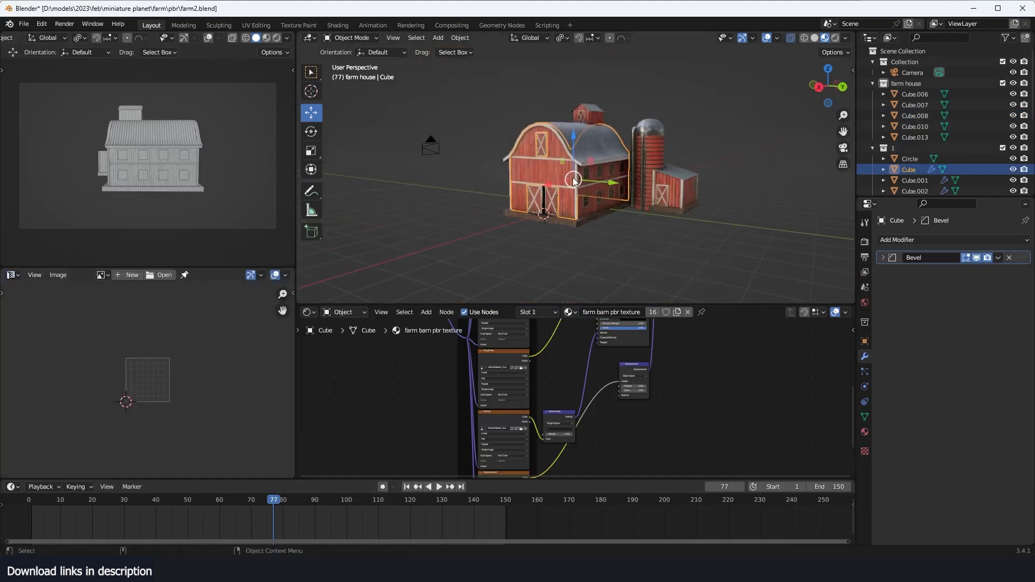
Select all the farm buildings and show their UVs in Edit Mode in a maximized UV Editor
left_click_drag(532, 86, 739, 261)
key("Tab")
scroll(80, 433, "up", 3)
scroll(80, 433, "up", 4)
key("ctrl+space")
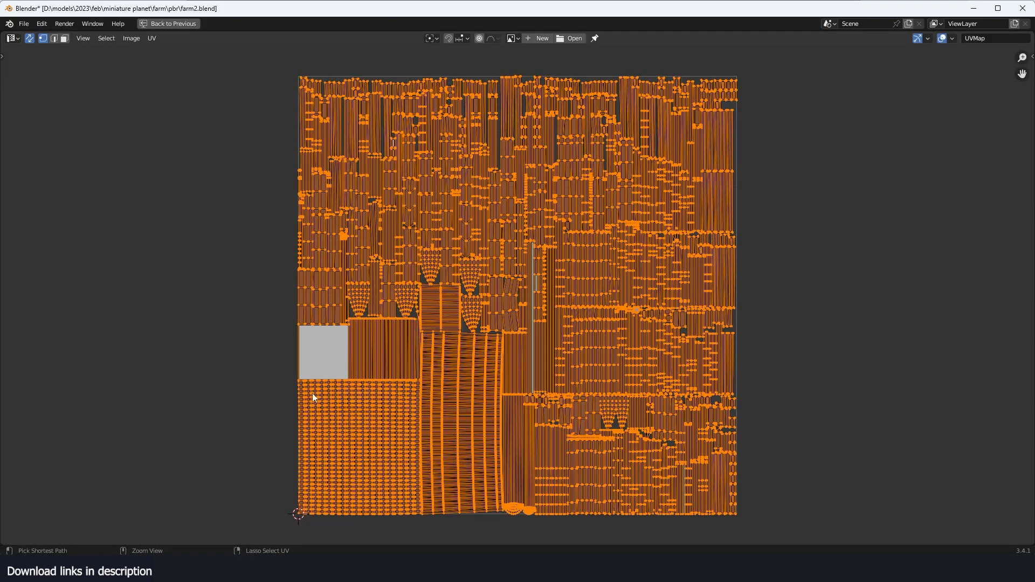
Examine the packed UV islands of the farm buildings up close, and return to Object Mode in the normal layout
scroll(663, 358, "up", 3)
scroll(536, 451, "up", 1)
scroll(535, 451, "down", 1)
middle_click_drag(897, 164, 541, 301)
scroll(535, 310, "up", 5)
scroll(528, 321, "down", 5)
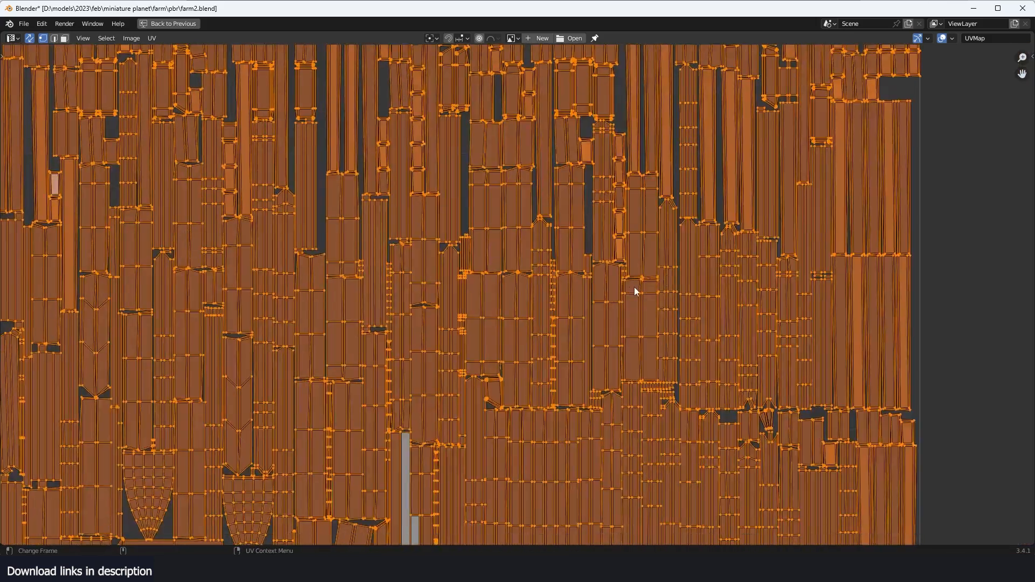
scroll(540, 319, "up", 5)
scroll(528, 339, "down", 6)
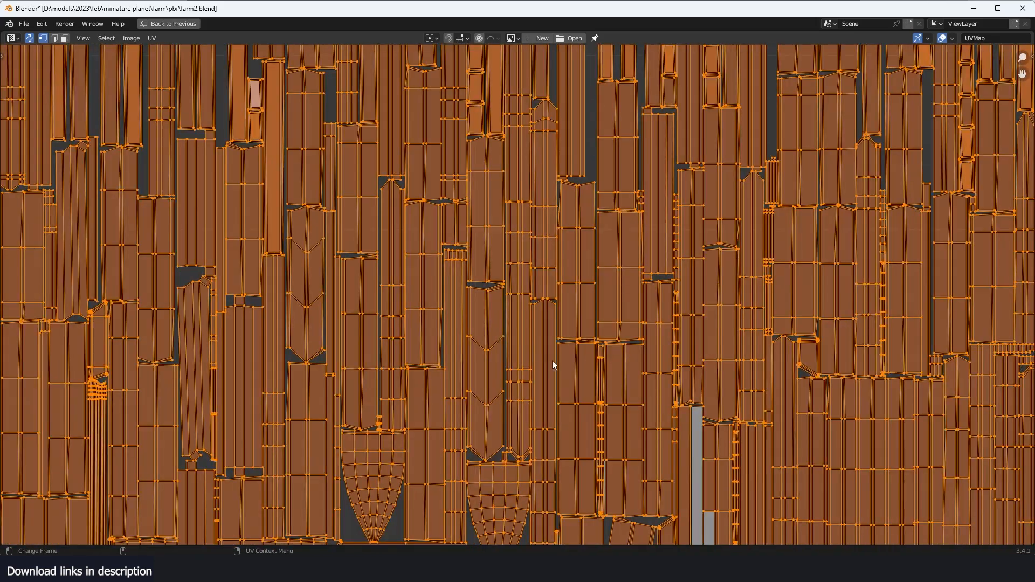
key("ctrl+space")
key("Tab")
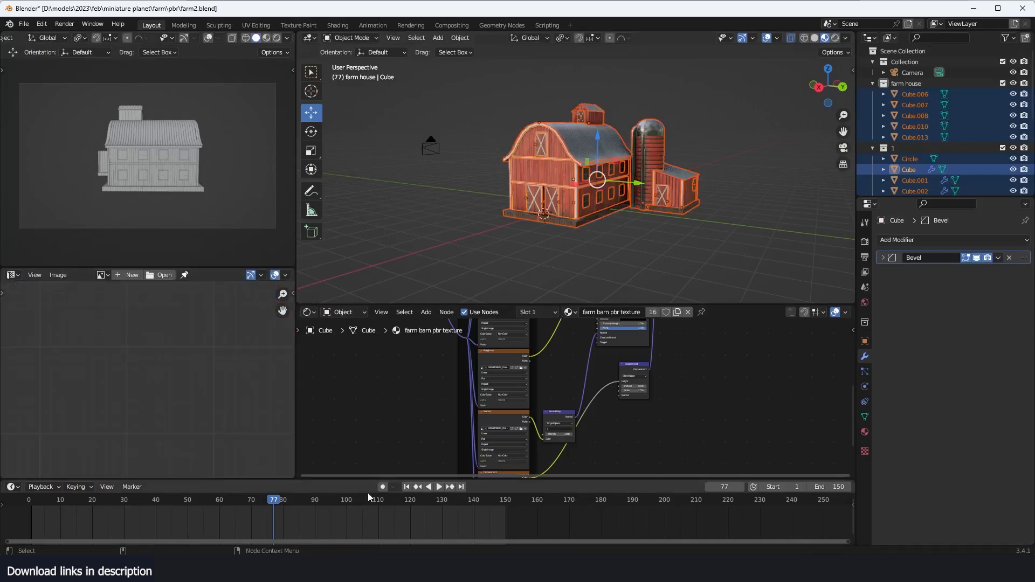
In the farm1.blend window, change the compositor area to a UV Editor and unlink its wood planks image
mouse_move(279, 572)
left_click(230, 509)
scroll(588, 179, "down", 3)
middle_click_drag(590, 179, 426, 159)
left_click(419, 259)
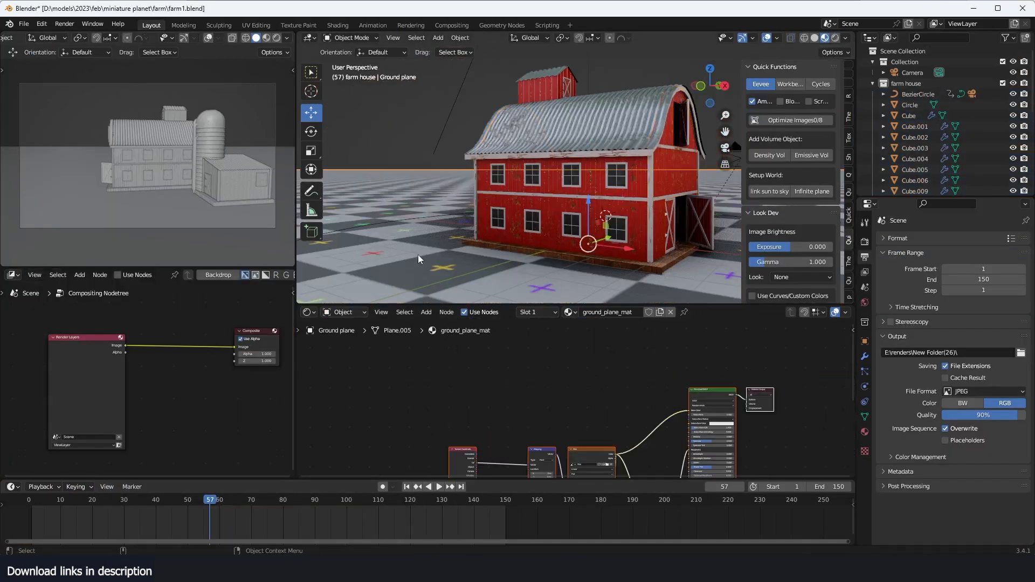
left_click(17, 279)
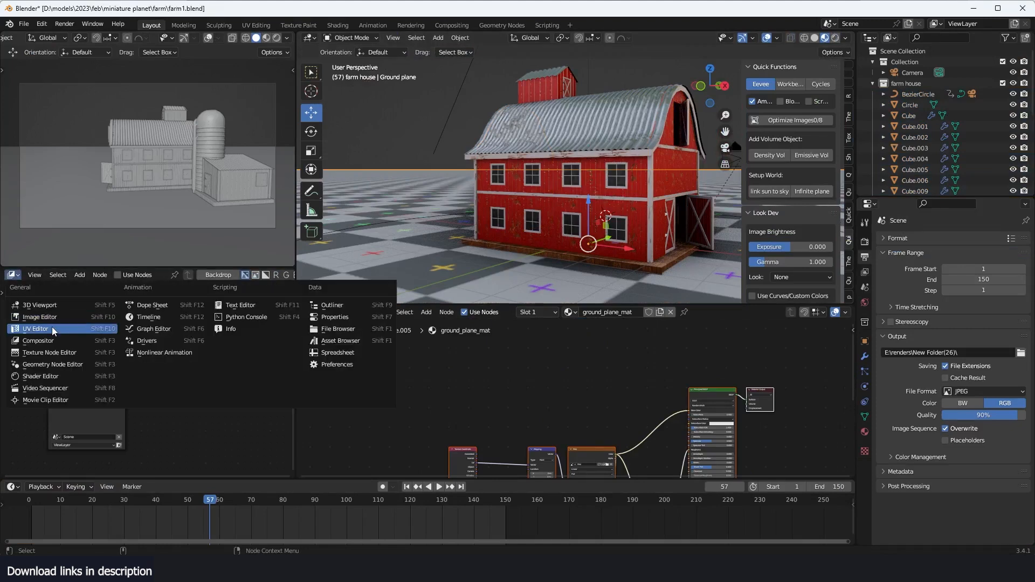
left_click(52, 318)
scroll(286, 278, "down", 5)
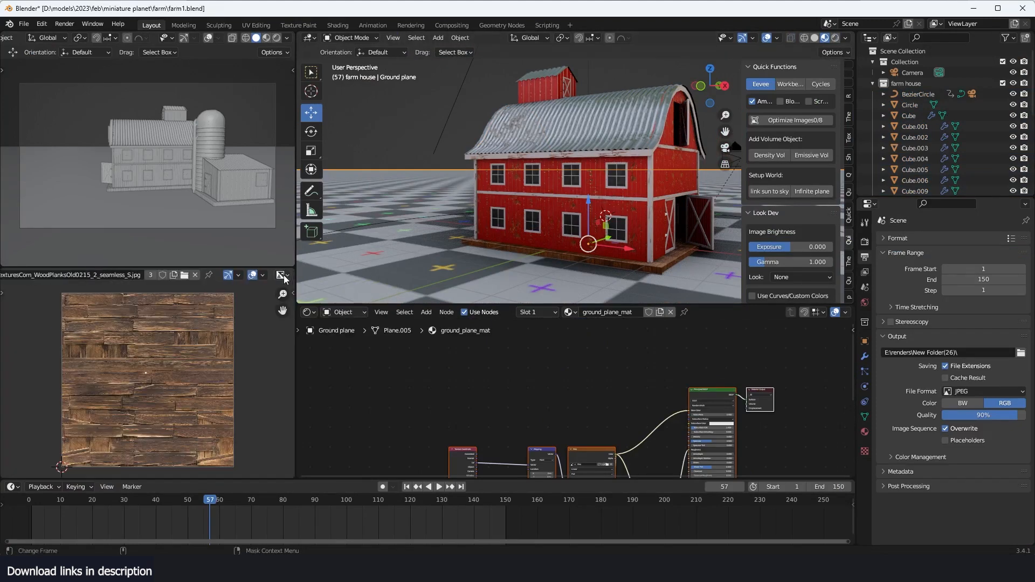
Select all objects of the same type as the barn roof and examine their UVs in Edit Mode in a maximized UV Editor
key("shift+g")
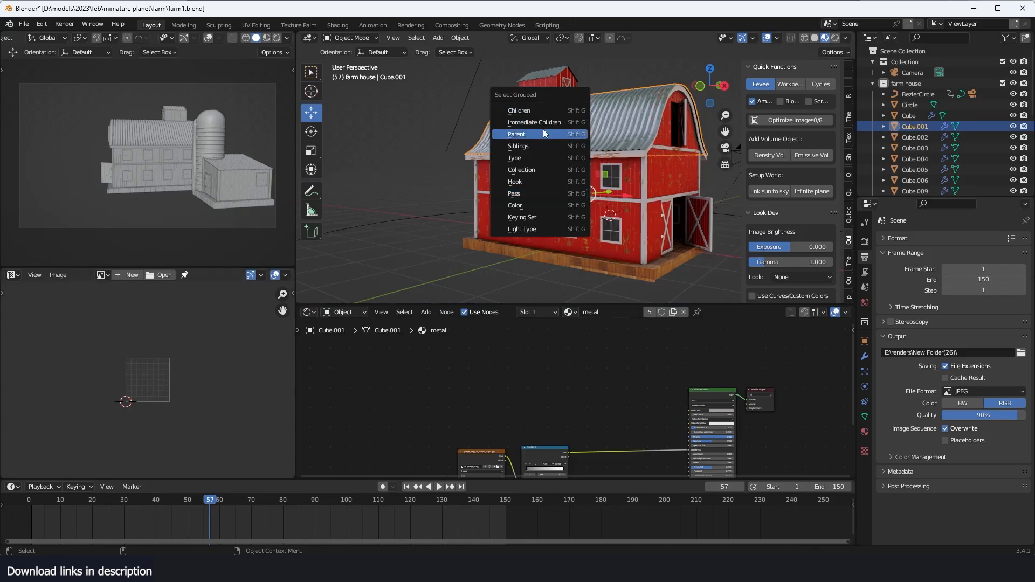
left_click(537, 158)
key("Tab")
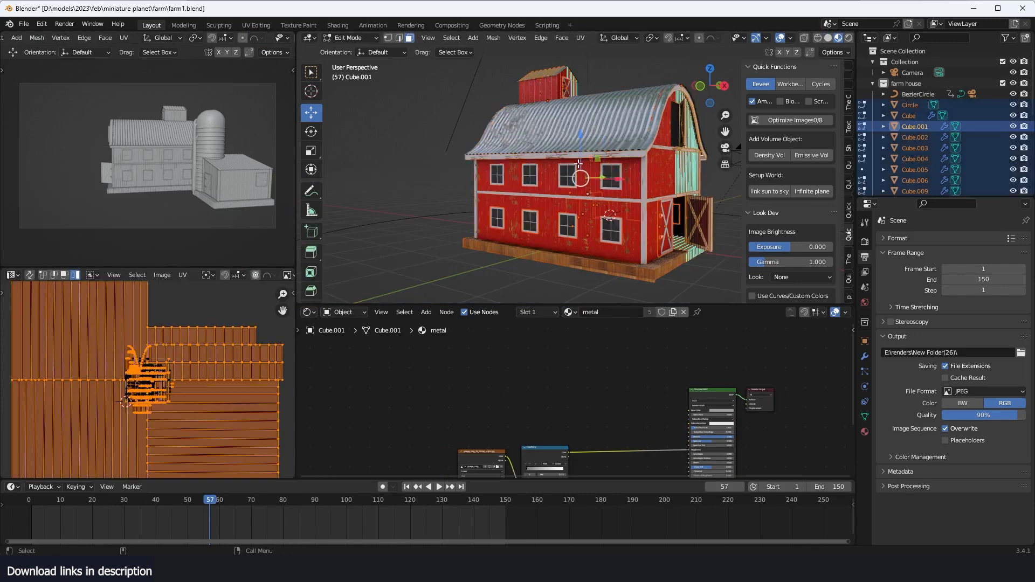
key("ctrl+space")
scroll(661, 309, "up", 7)
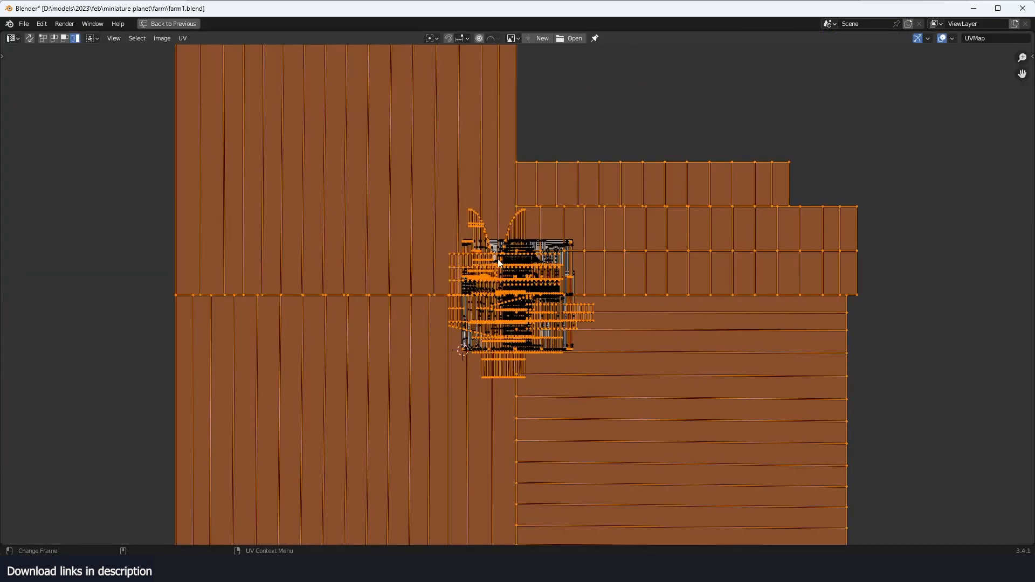
scroll(642, 315, "down", 8)
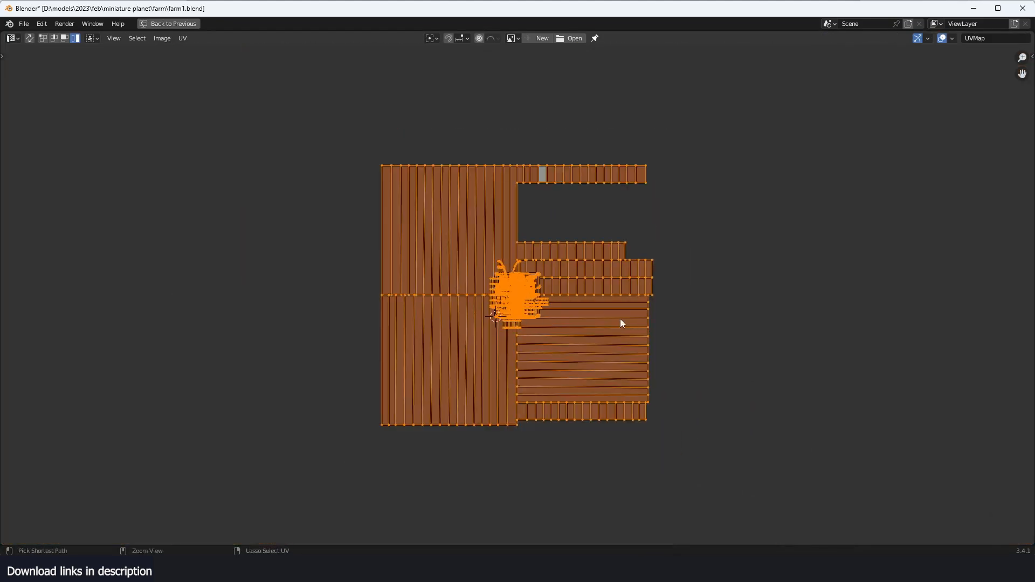
Return the farm buildings to Object Mode in the normal layout and deselect everything
key("Tab")
key("ctrl+space")
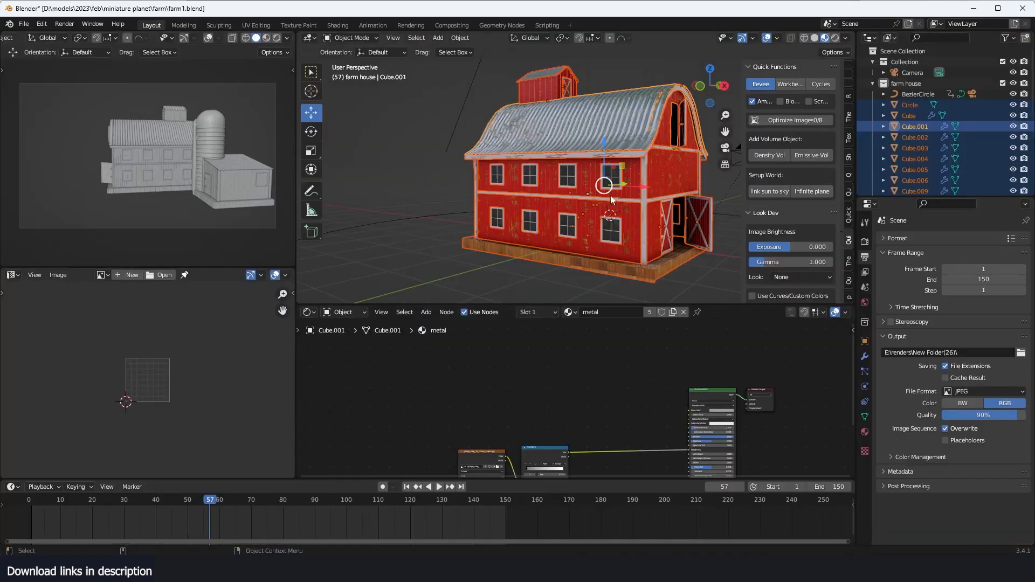
middle_click_drag(620, 198, 551, 196)
scroll(551, 197, "up", 4)
key("alt+a")
Examine the procedurally textured barn's doors, walls and windows up close in a maximized 3D viewport
middle_click_drag(630, 197, 599, 237)
scroll(600, 237, "down", 3)
key("ctrl+space")
middle_click_drag(727, 291, 574, 246)
scroll(655, 256, "down", 3)
scroll(586, 211, "up", 5)
middle_click_drag(594, 208, 353, 211)
middle_click_drag(401, 381, 444, 274)
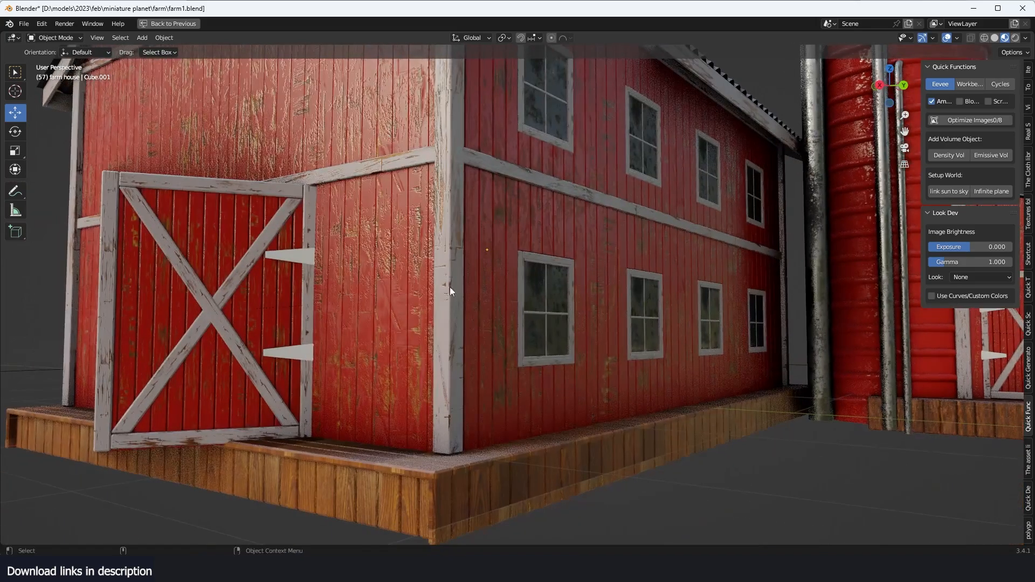
middle_click_drag(448, 396, 423, 372)
Switch to the farm2.blend window, select the barn's wooden base and maximize the 3D viewport
mouse_move(278, 569)
left_click(312, 510)
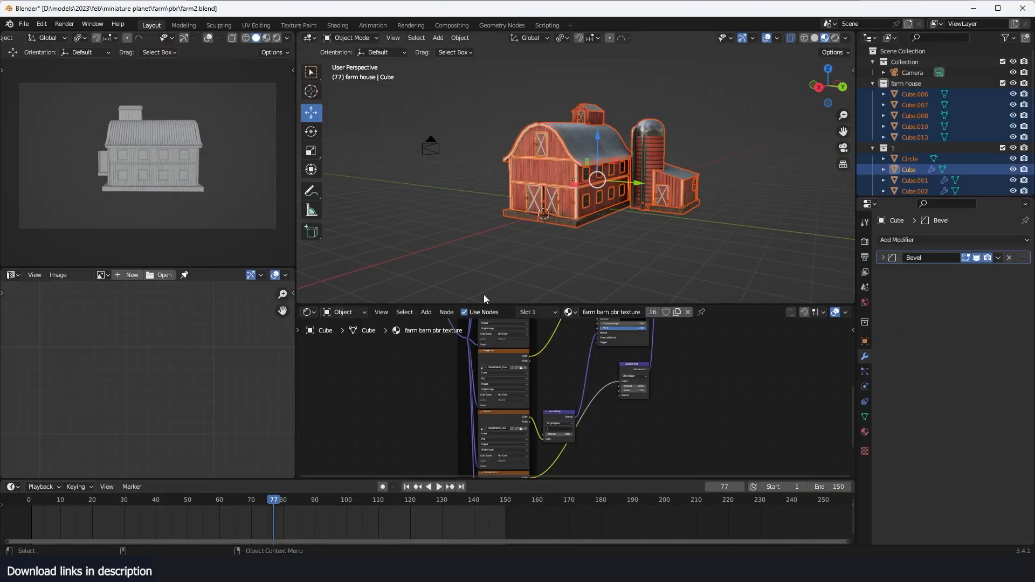
left_click(599, 216)
scroll(620, 216, "up", 5)
key("ctrl+space")
scroll(641, 226, "up", 6)
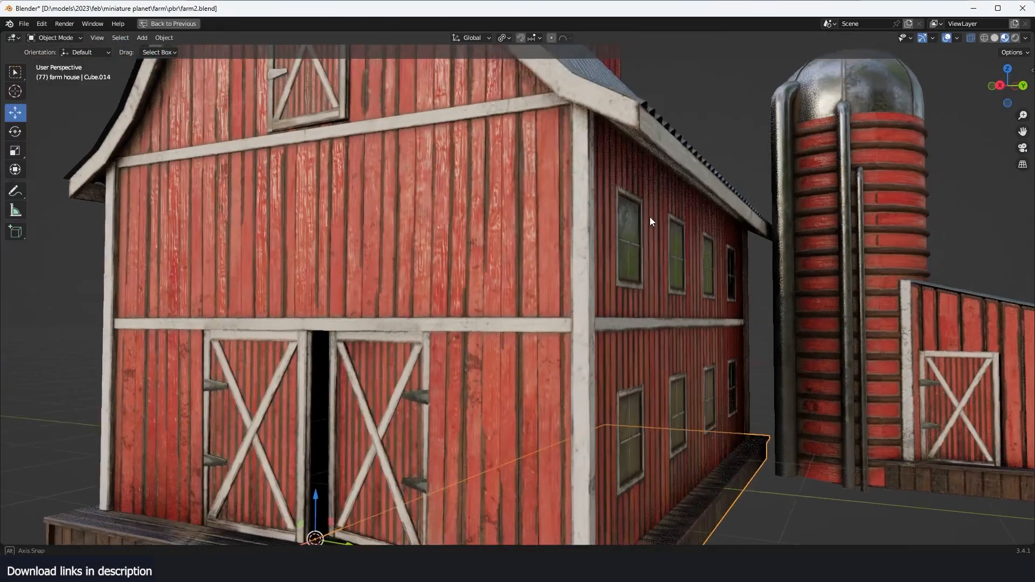
Examine the PBR-textured barn's painted planks, doors and windows up close and from a distance
middle_click_drag(550, 223, 535, 201)
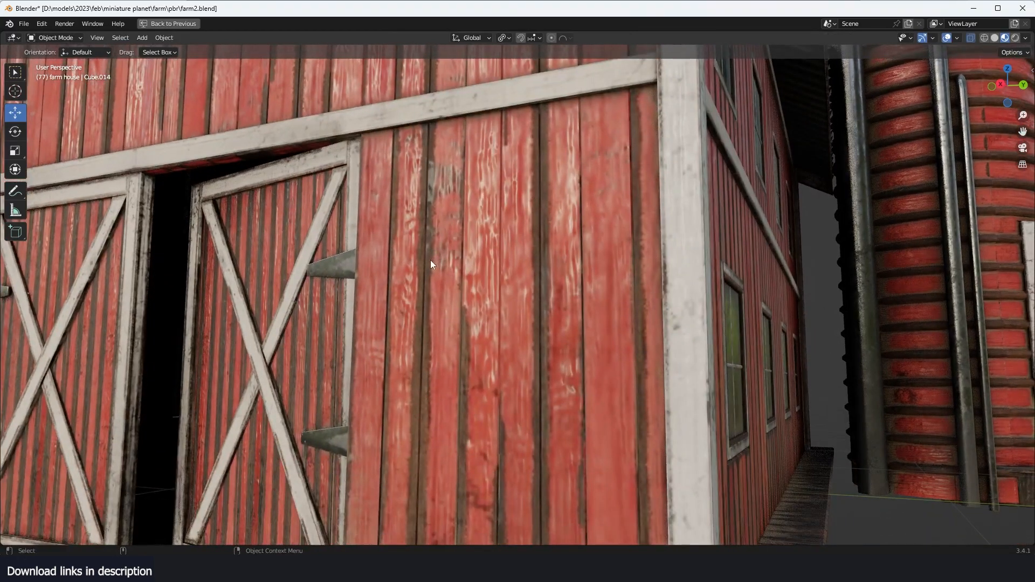
middle_click_drag(507, 302, 611, 332)
scroll(585, 273, "down", 5)
scroll(611, 332, "up", 3)
middle_click_drag(558, 384, 482, 341)
scroll(652, 341, "down", 2)
middle_click_drag(596, 323, 584, 367, "shift")
scroll(584, 367, "down", 5)
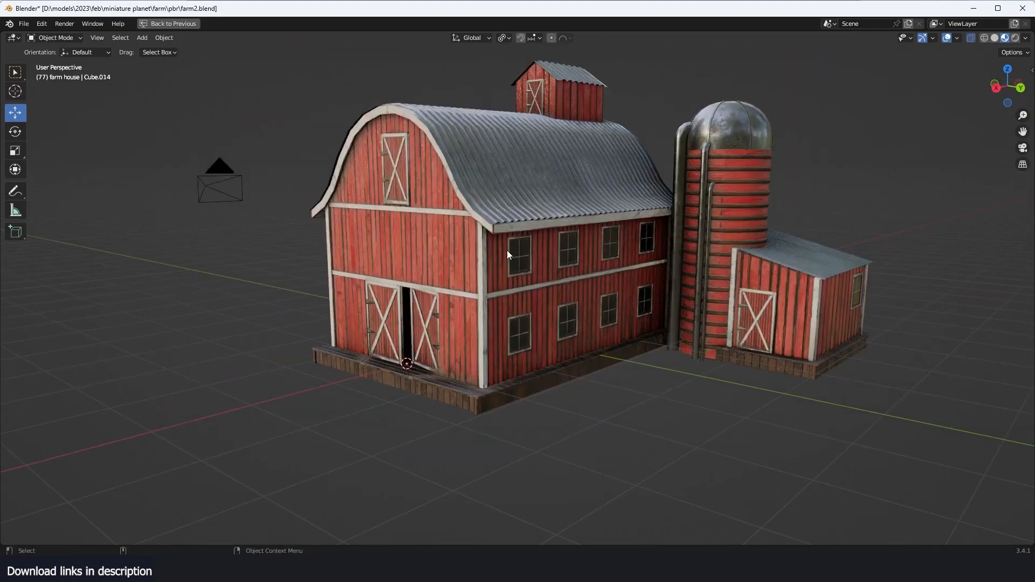
scroll(730, 213, "up", 2)
middle_click_drag(672, 239, 562, 236)
Restore the normal layout, show all the farm buildings' UVs in Edit Mode, and return to Object Mode with everything deselected
key("ctrl+space")
middle_click_drag(508, 192, 455, 81)
left_click_drag(446, 86, 760, 302)
key("Tab")
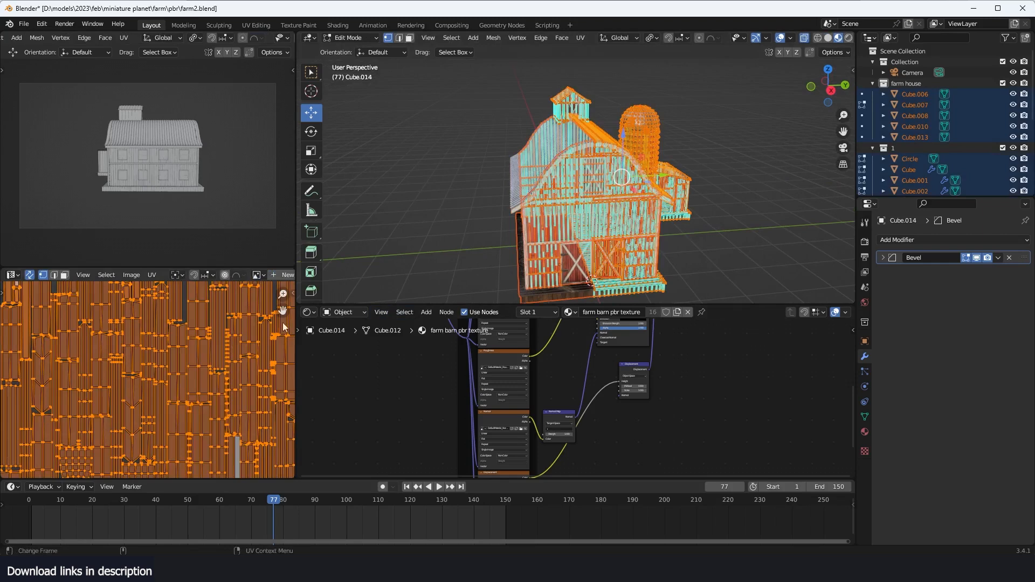
key("Tab")
scroll(679, 227, "up", 5)
key("alt+a")
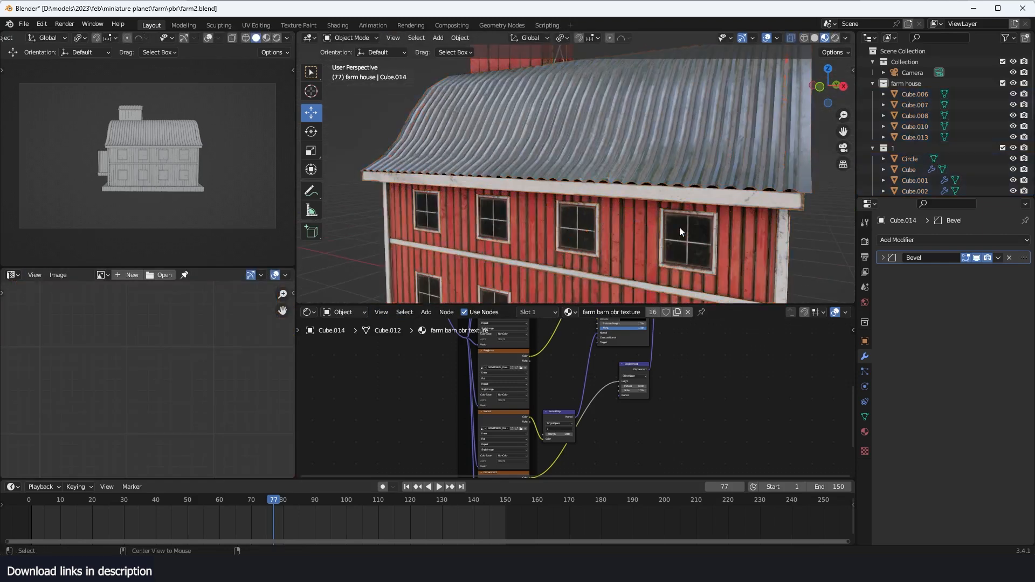
middle_click_drag(693, 191, 659, 199)
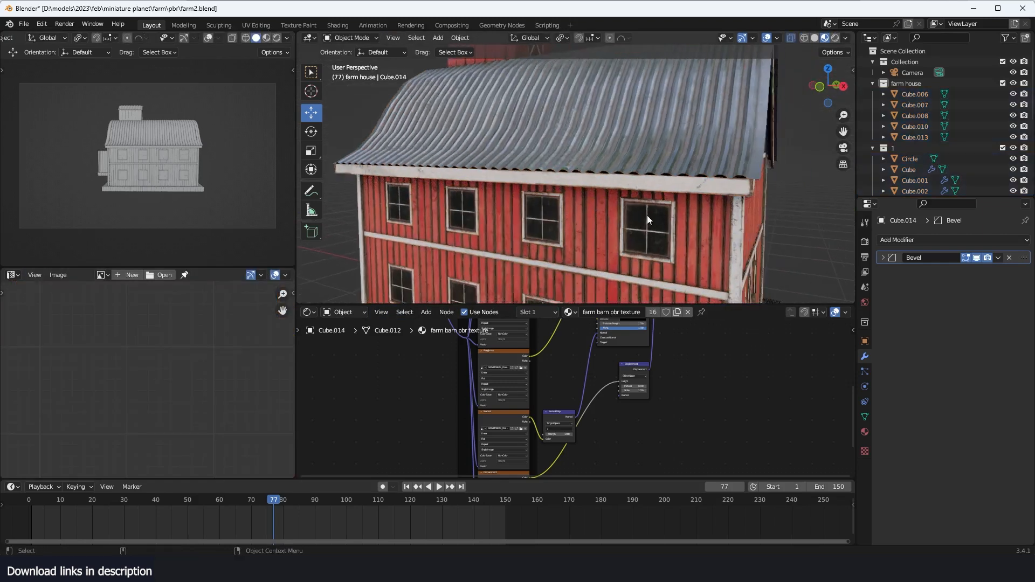
left_click(357, 568)
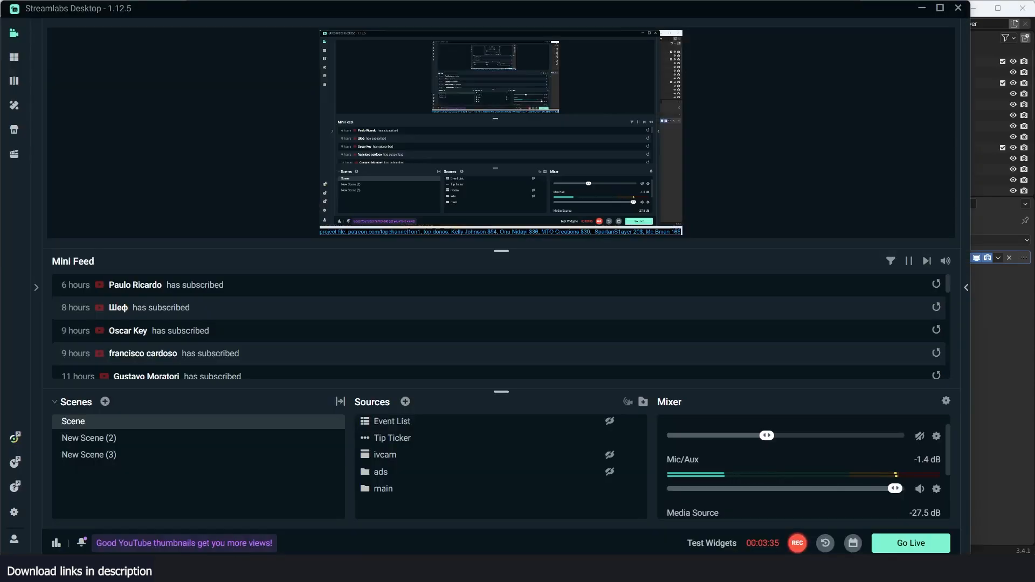
left_click(356, 568)
Examine the front and side walls of the PBR-textured barn together with its silo
left_click(696, 195)
middle_click_drag(696, 196, 609, 248)
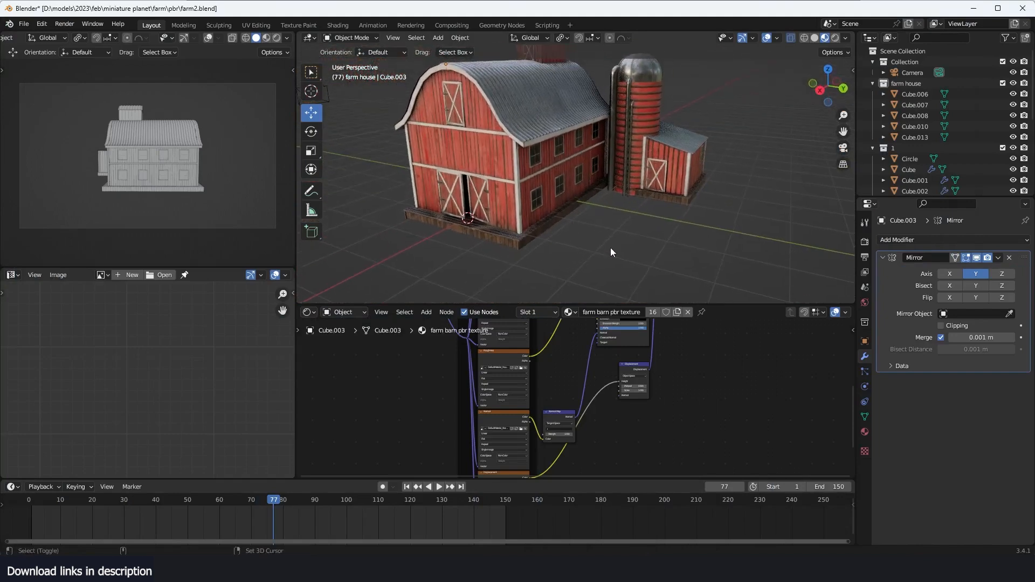
middle_click_drag(521, 151, 567, 140)
scroll(567, 140, "up", 2)
left_click(479, 175)
Add a plane on the ground beside the barn and scale it up
middle_click_drag(667, 201, 698, 222)
key("shift+a")
mouse_move(700, 225)
left_click(749, 227)
key("s")
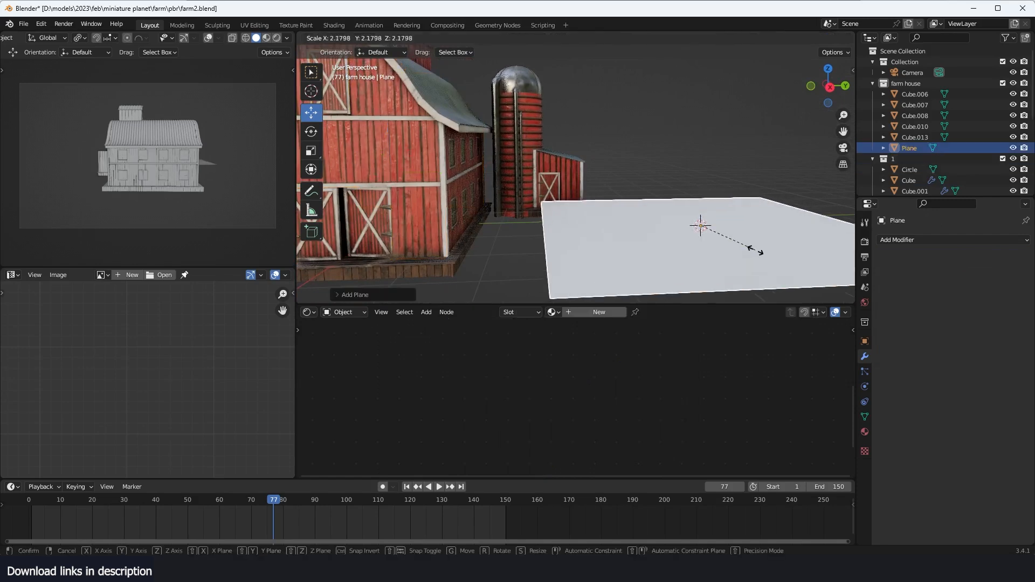
left_click(745, 245)
middle_click_drag(745, 245, 679, 271)
Switch the 3D viewport to Solid shading
key("Tab")
key("z")
mouse_move(685, 213)
middle_mouse_down()
mouse_move(726, 202)
mouse_move(707, 217)
mouse_move(673, 157)
middle_mouse_up()
left_click(769, 202)
Add a series of evenly spaced parallel loop cuts across the plane to divide it into planks
scroll(652, 199, "up", 3)
key("Tab")
key("ctrl+r")
scroll(515, 223, "up", 15)
left_click(515, 223)
right_click(515, 222)
scroll(539, 218, "down", 5)
key("Tab")
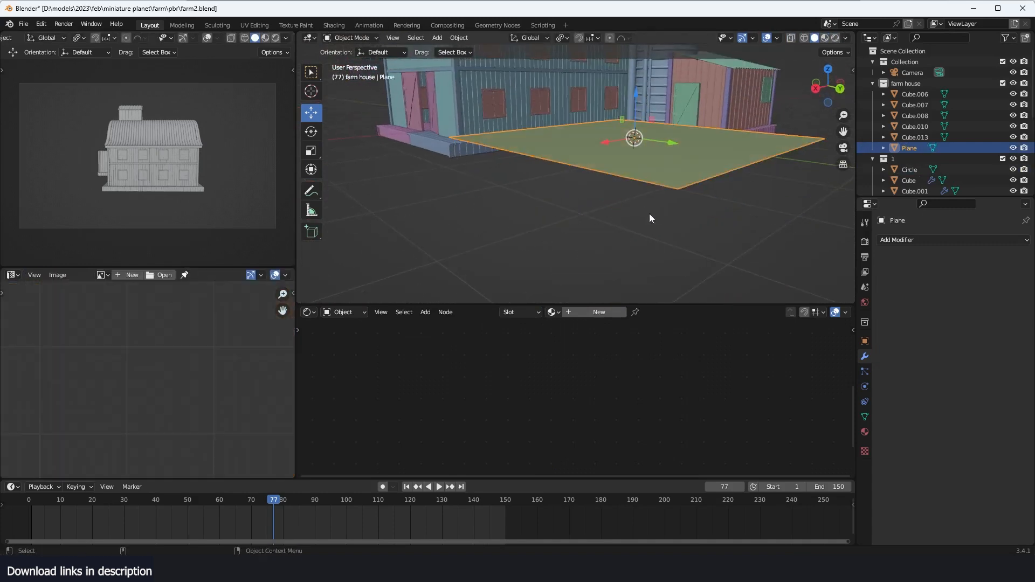
Try duplicating a single plank-shaped face of the plane in Edit Mode, and undo the duplicate
left_click(927, 239)
key("Tab")
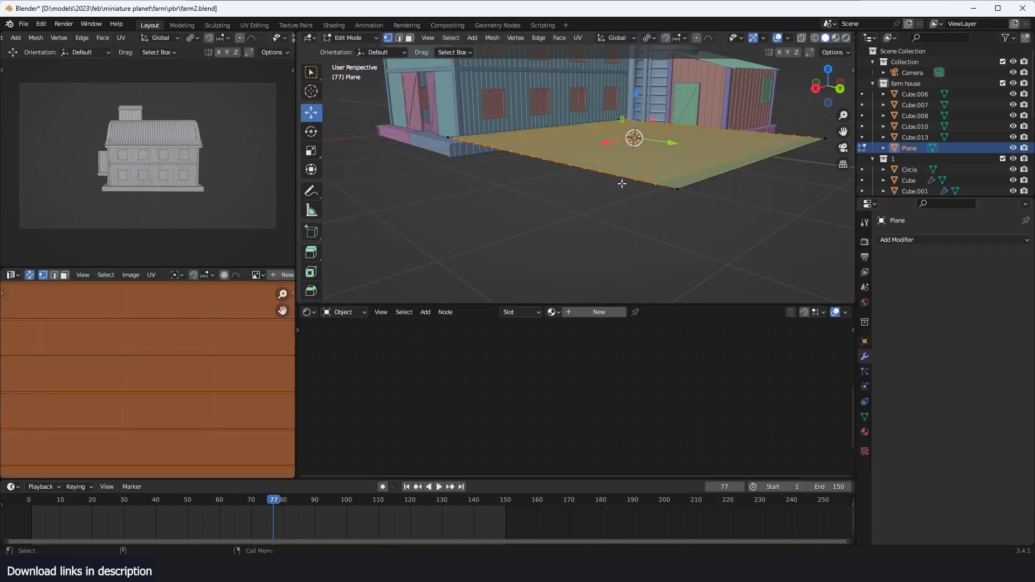
middle_click_drag(620, 117, 533, 186)
key("3")
left_click(532, 186)
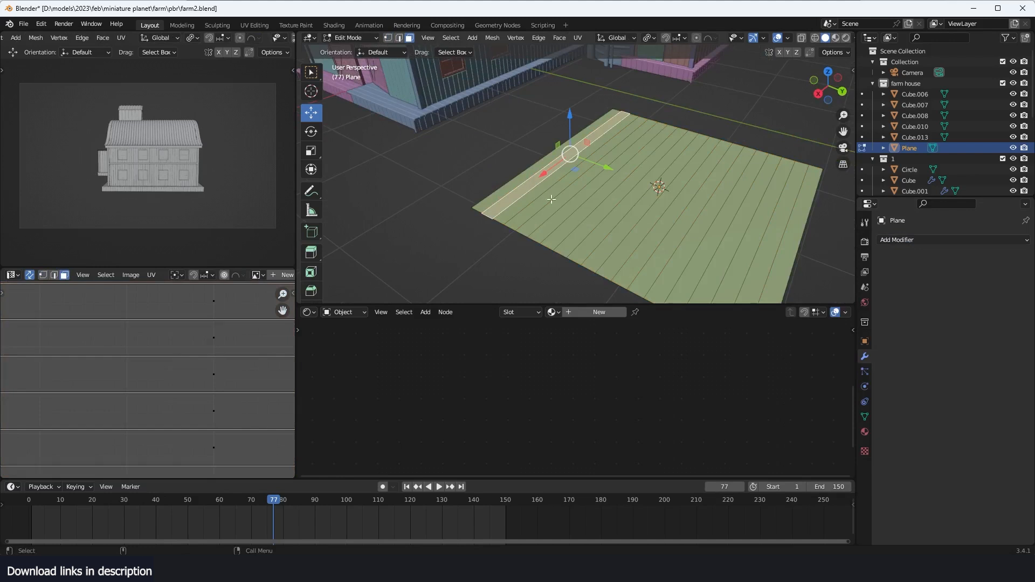
key("shift+d")
right_click(608, 142)
key("ctrl+z")
key("Tab")
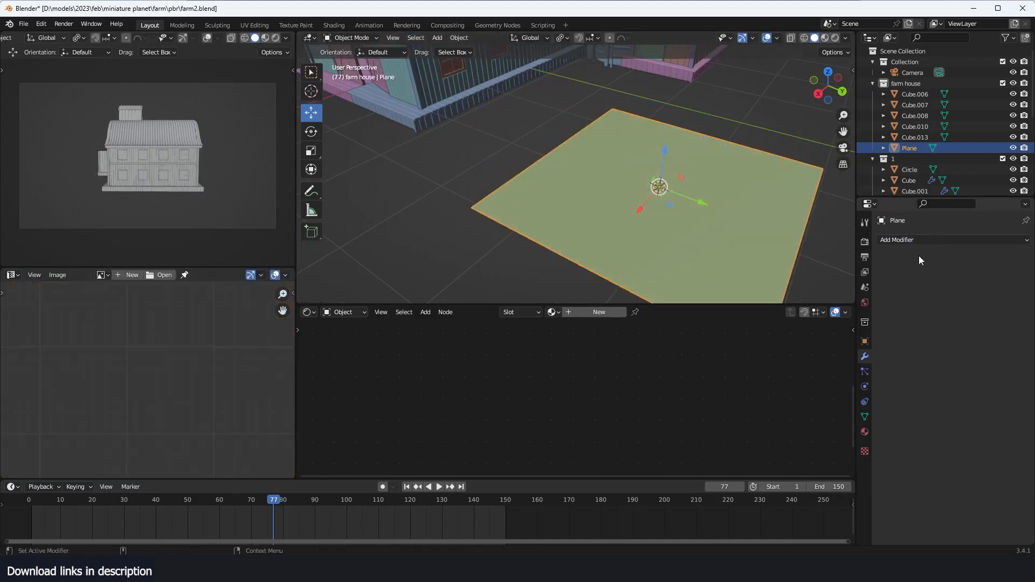
Add Edge Split and Solidify modifiers to the plane and increase the Solidify thickness slightly
left_click(916, 239)
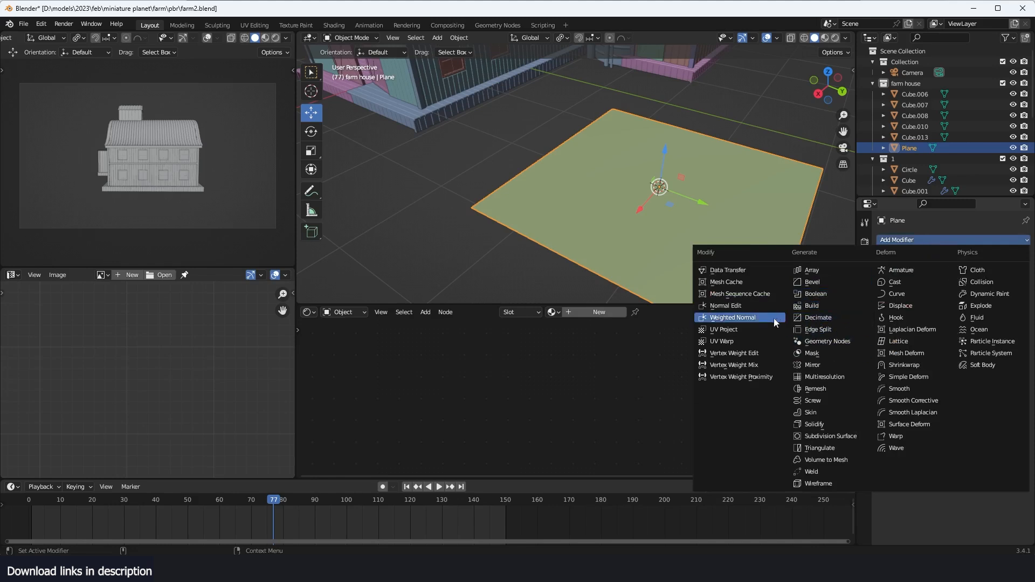
left_click(832, 329)
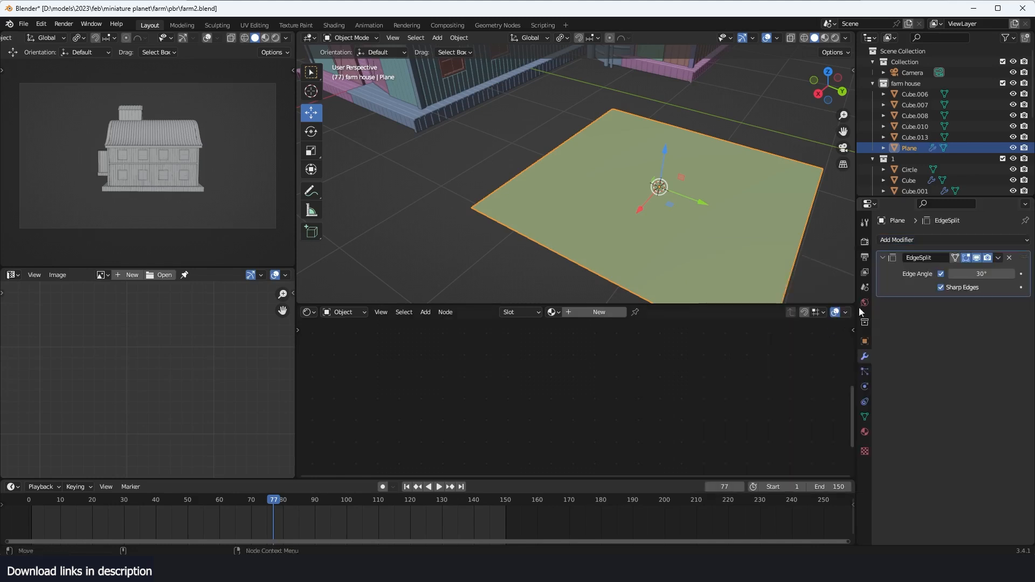
left_click(951, 244)
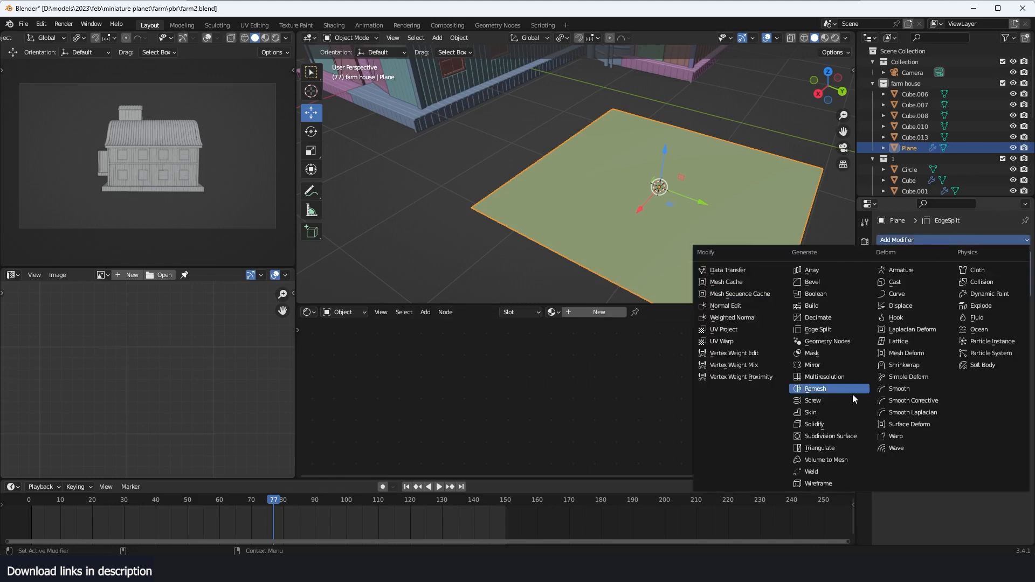
left_click(824, 421)
middle_click_drag(700, 254, 661, 238)
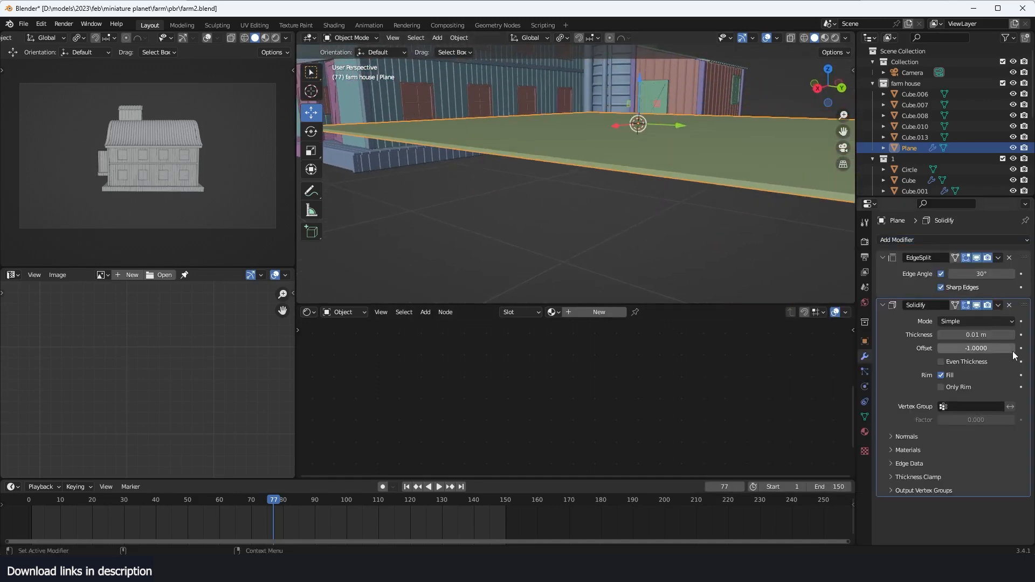
left_click_drag(979, 335, 994, 335)
left_click(884, 306)
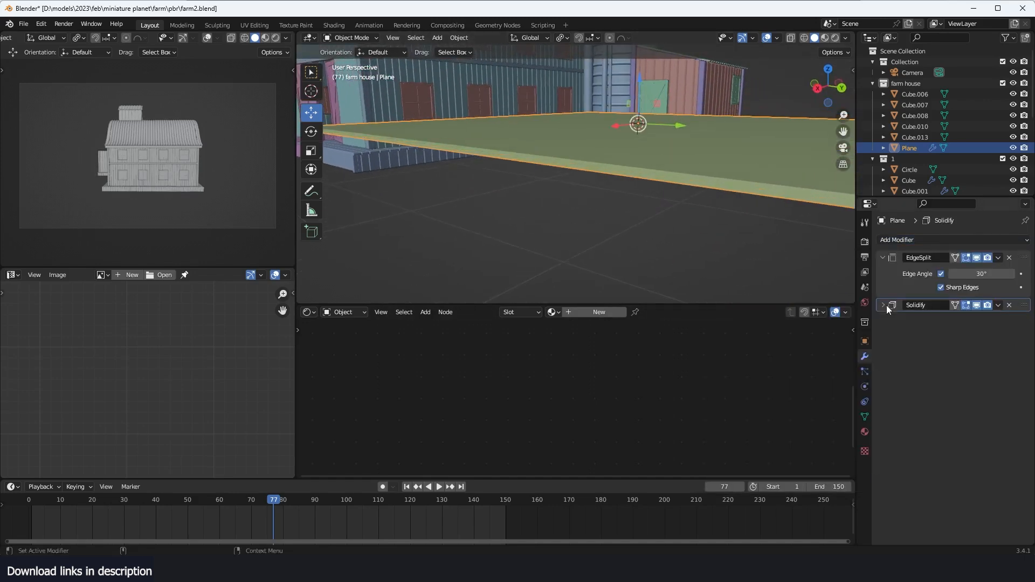
Add a Bevel modifier to the plane with an amount of 0.003 m
left_click(968, 244)
left_click(819, 285)
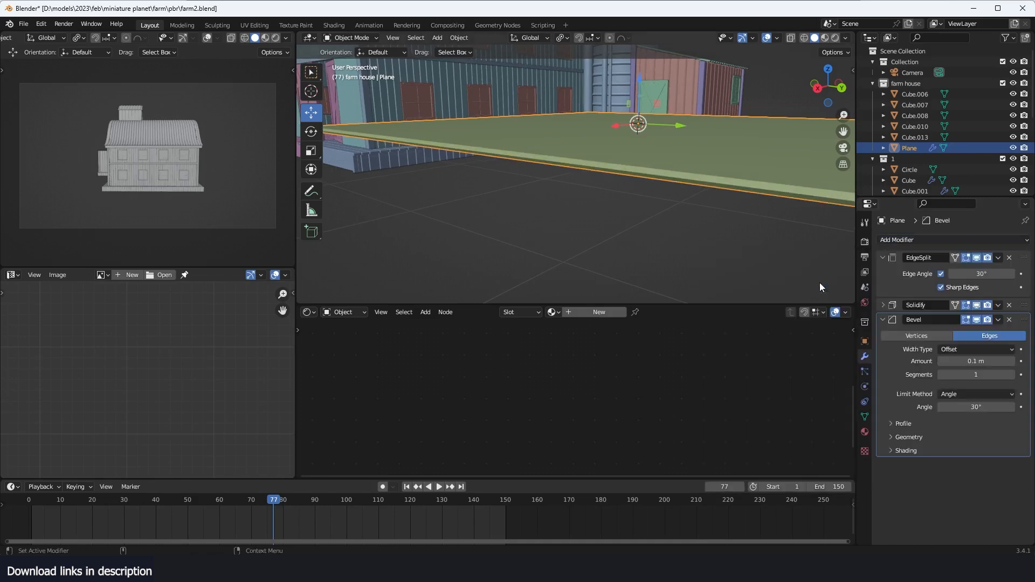
middle_click_drag(652, 173, 639, 178)
left_click_drag(976, 361, 948, 361)
scroll(667, 193, "down", 4)
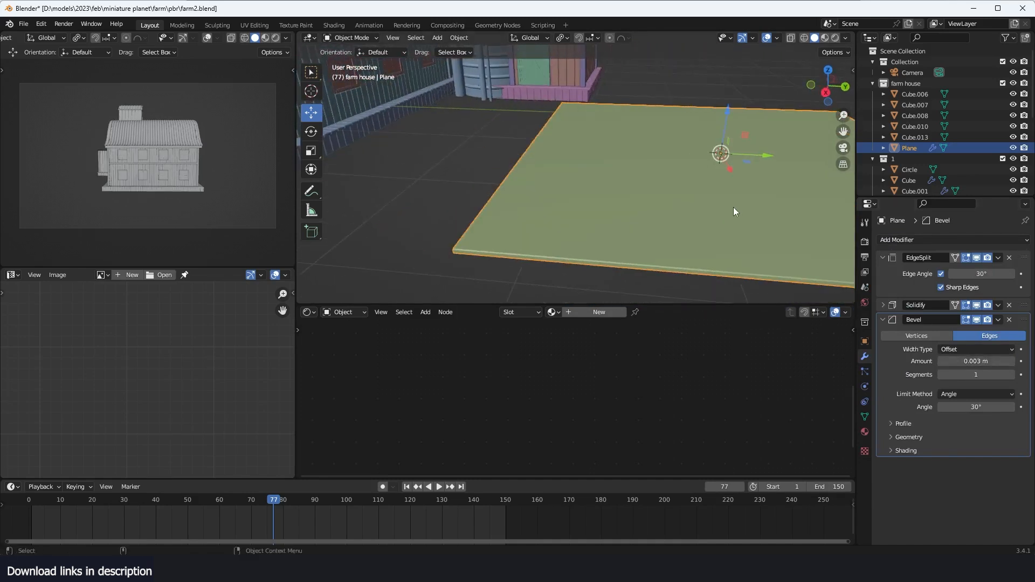
Select the plane's parallel plank edges in Edit Mode and mark them as sharp
key("Tab")
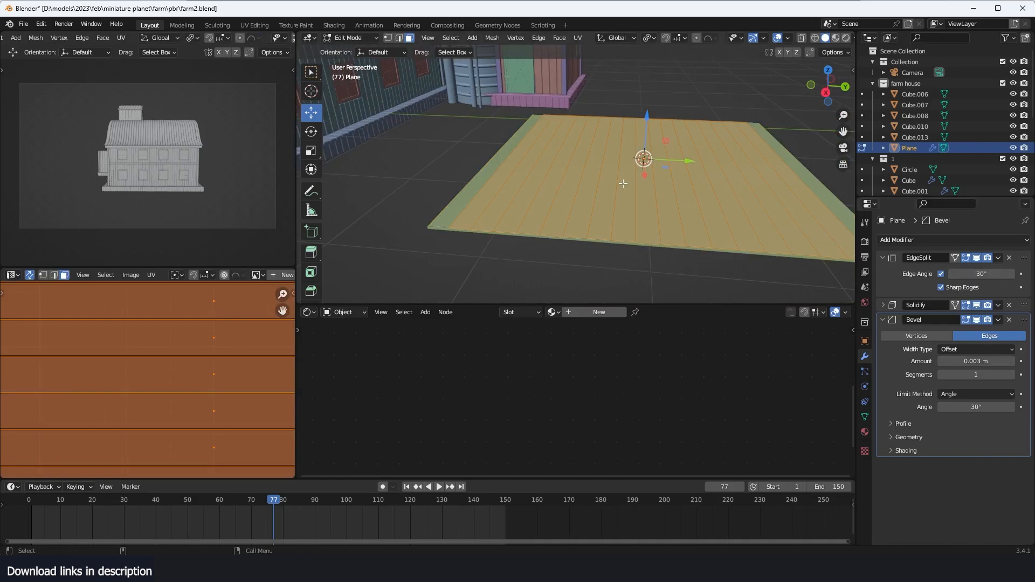
key("alt+a")
key("2")
middle_click_drag(408, 141, 386, 149)
left_click_drag(350, 150, 757, 187)
right_click(675, 180)
key("Escape")
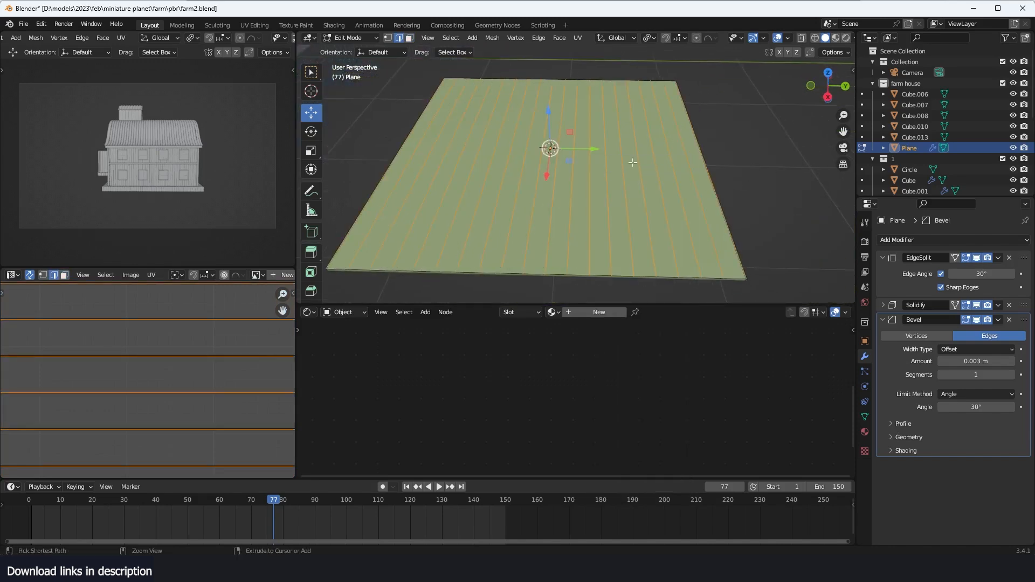
key("ctrl+e")
left_click(597, 369)
Return to Object Mode and examine the planks produced by the plane's modifiers from near and far
key("Tab")
middle_click_drag(728, 172, 714, 80)
scroll(612, 189, "down", 4)
scroll(576, 157, "up", 4)
scroll(557, 154, "down", 3)
scroll(556, 154, "up", 3)
scroll(576, 156, "down", 4)
scroll(639, 185, "down", 1)
Delete the plank plane and set the 3D viewport back to Material Preview shading
key("x")
left_click(639, 186)
left_click(826, 37)
Select the barn's white trim and view its farm barn pbr texture material nodes
middle_click_drag(612, 102, 734, 170)
scroll(734, 170, "up", 2)
left_click(529, 184)
scroll(585, 375, "down", 4)
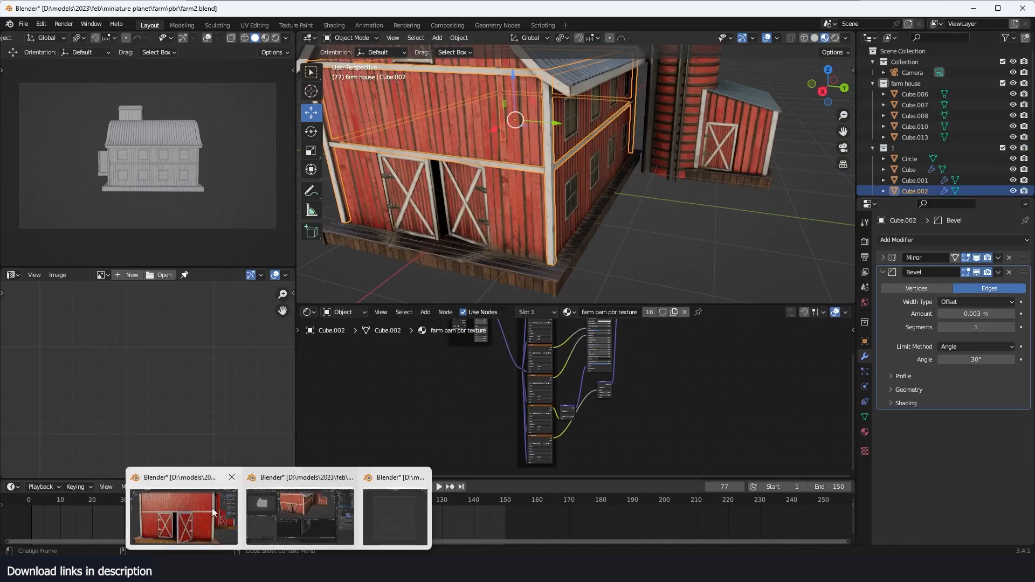
Switch to the farm1.blend window, restore the normal layout and select the barn's red wooden wall
left_click(212, 508)
key("ctrl+space")
scroll(610, 147, "up", 4)
scroll(610, 147, "down", 2)
middle_click_drag(622, 173, 570, 196)
scroll(542, 169, "up", 3)
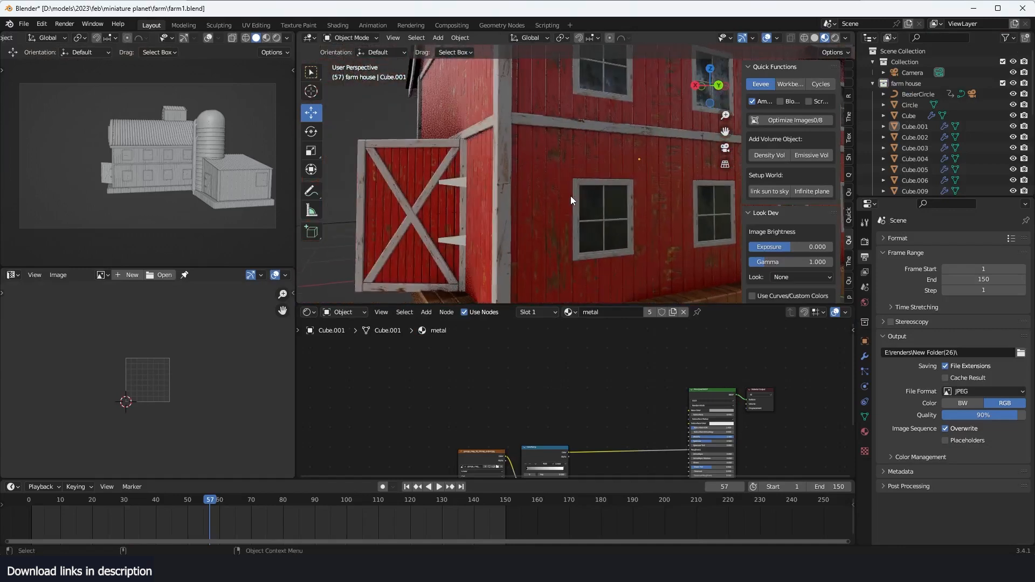
left_click(569, 248)
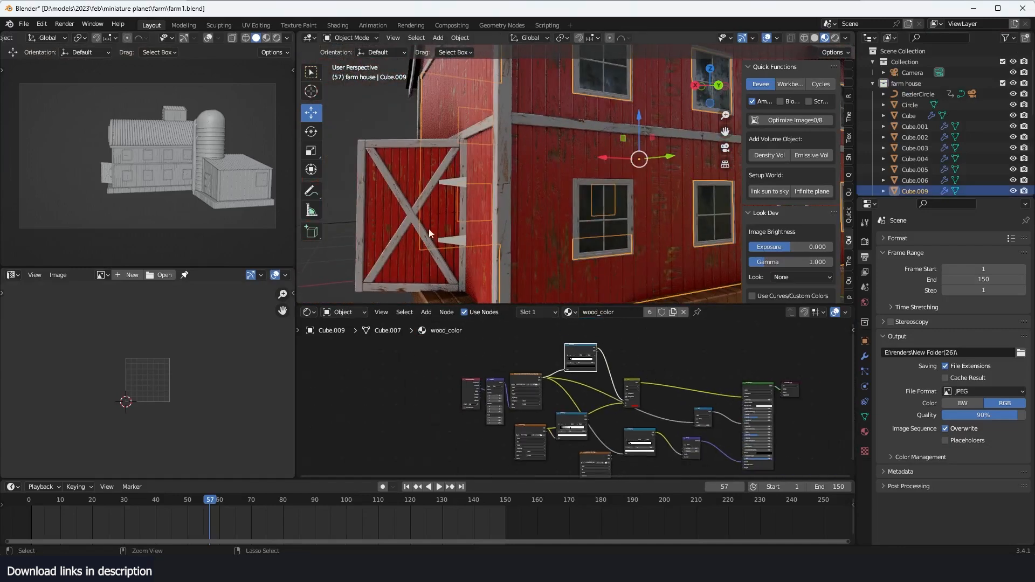
Show the camera viewport in Material Preview, isolate the selected wall there in Local View and examine its planks
left_click(266, 37)
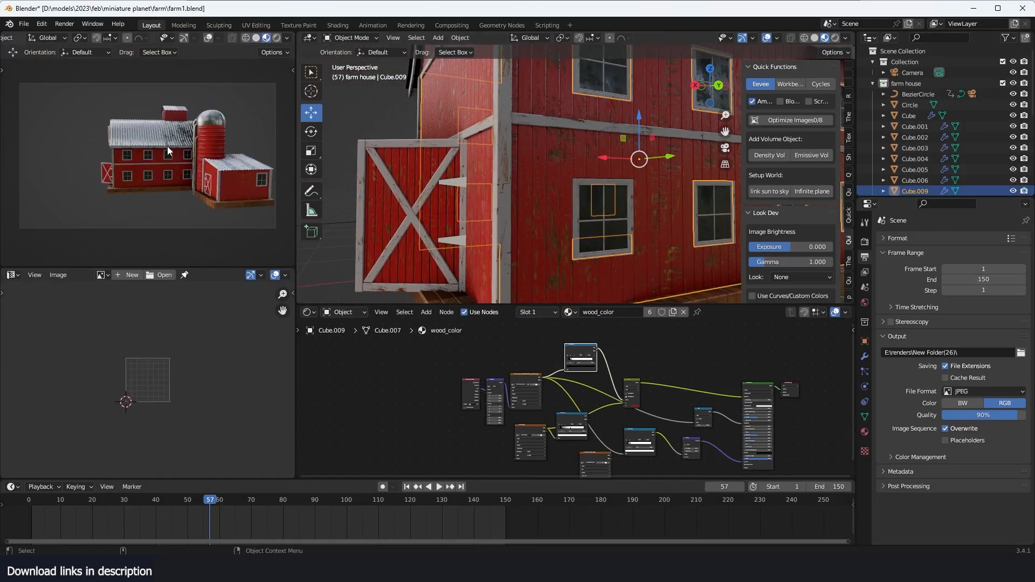
key("KP_Divide")
scroll(166, 130, "up", 4)
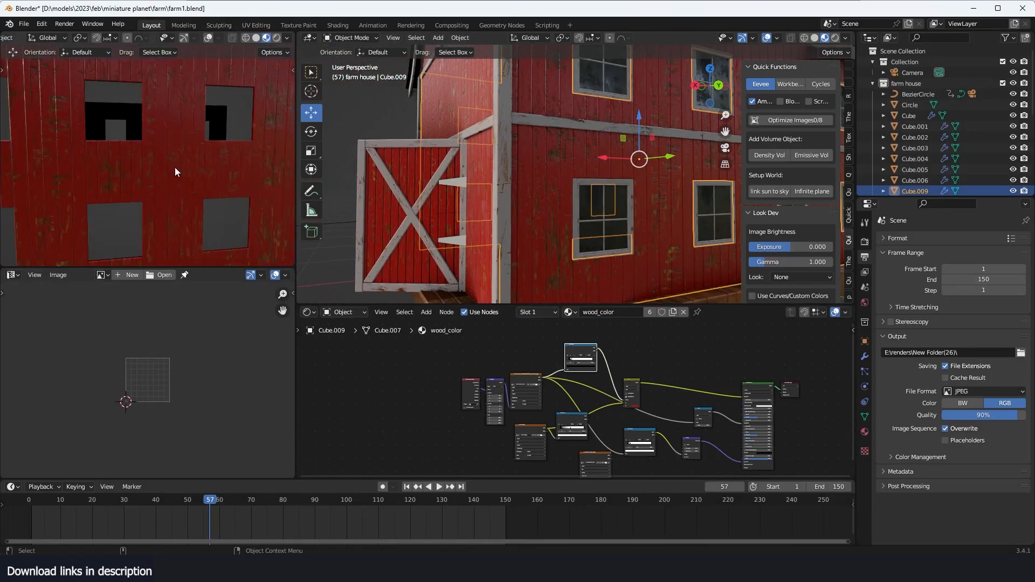
scroll(192, 147, "down", 6)
middle_click_drag(192, 147, 2, 157)
scroll(142, 148, "up", 5)
middle_click_drag(129, 149, 180, 131)
scroll(180, 132, "up", 3)
scroll(596, 425, "down", 4)
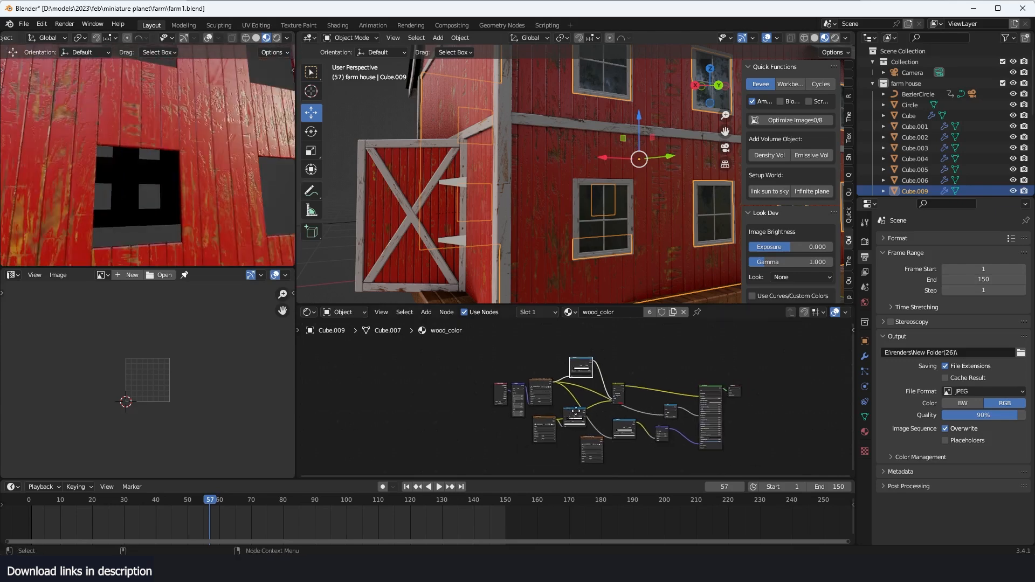
Preview the first wood planks image texture of the wood_color material on the isolated wall
scroll(592, 409, "up", 5)
scroll(592, 409, "up", 2)
middle_click_drag(592, 408, 562, 433)
scroll(562, 432, "up", 2)
left_click(525, 385, "ctrl+shift")
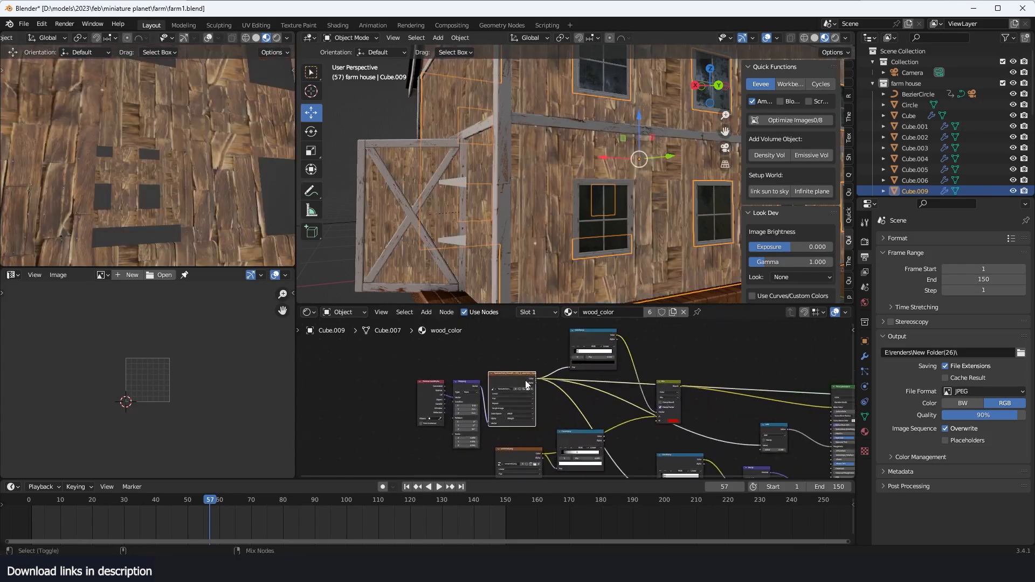
scroll(189, 236, "down", 4)
middle_click_drag(189, 236, 239, 250)
scroll(239, 250, "up", 3)
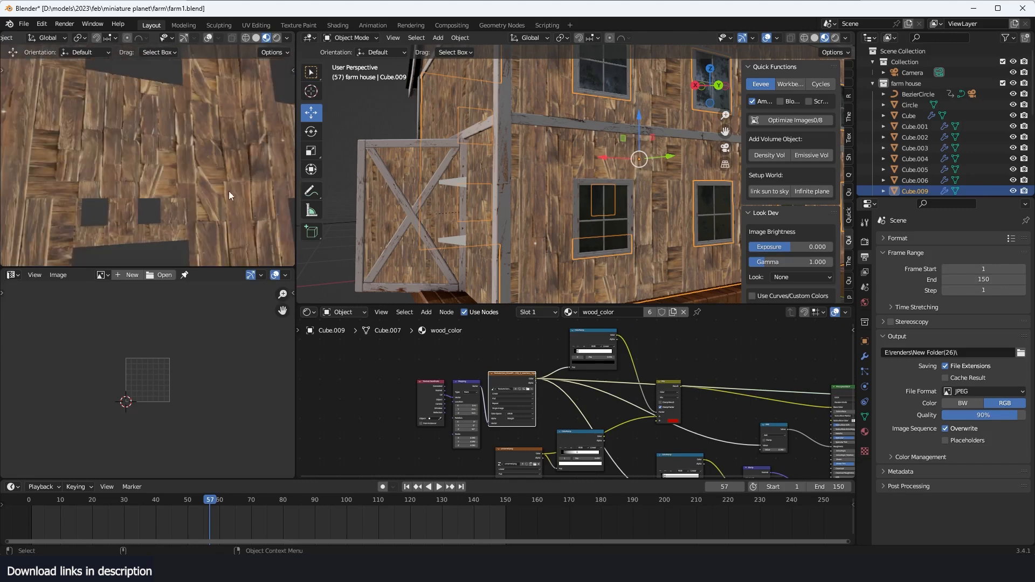
Preview the wood grain image texture that feeds the lower ColorRamp of the wood_color material
middle_click_drag(610, 441, 587, 390)
left_click(490, 402, "ctrl+shift")
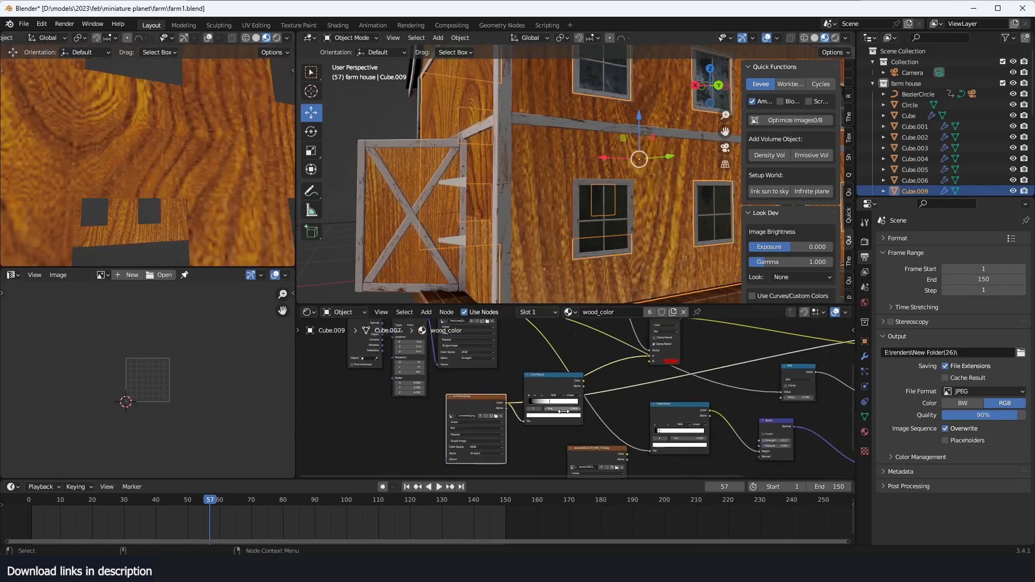
scroll(166, 209, "down", 3)
scroll(719, 464, "up", 1)
Preview the output of the Mix node in the wood_color material on the barn wall
middle_click_drag(711, 462, 658, 445)
middle_click_drag(579, 345, 598, 455)
left_click(599, 424, "ctrl+shift")
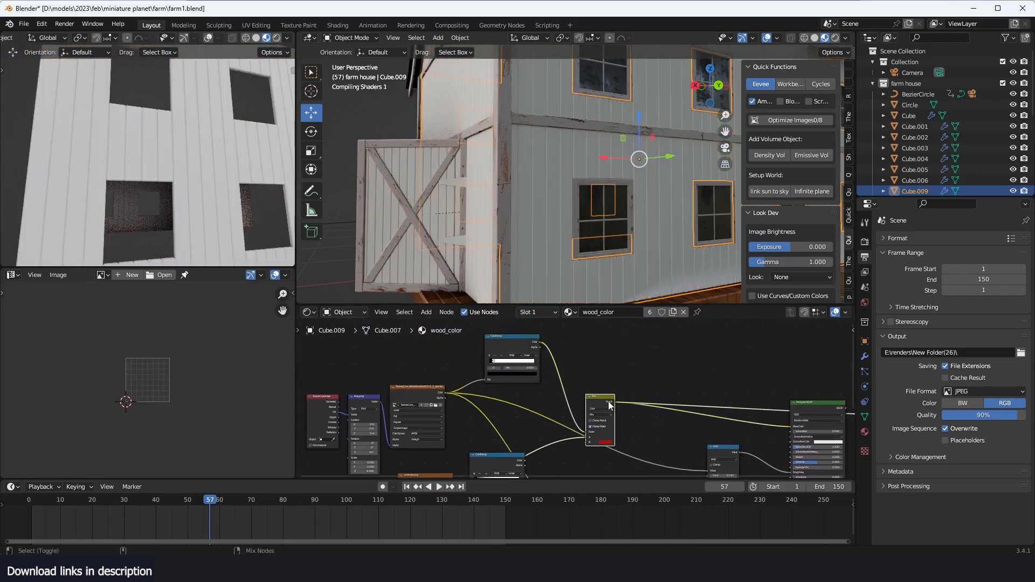
Preview the wood planks image texture, and the black-and-white mask of the upper ColorRamp it feeds, on the barn walls
middle_click_drag(507, 406, 497, 427)
left_click(457, 402, "ctrl+shift")
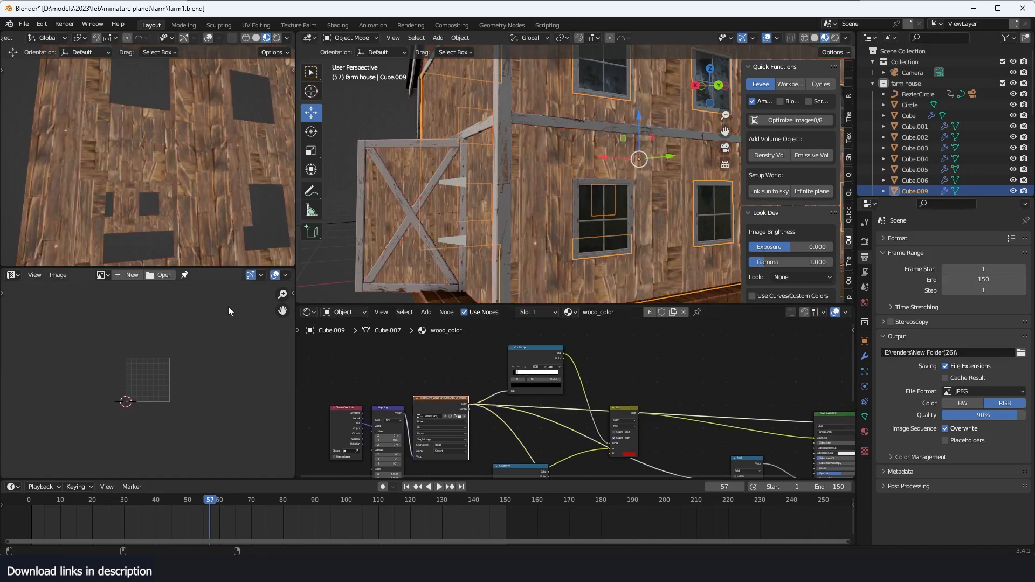
scroll(492, 420, "up", 2)
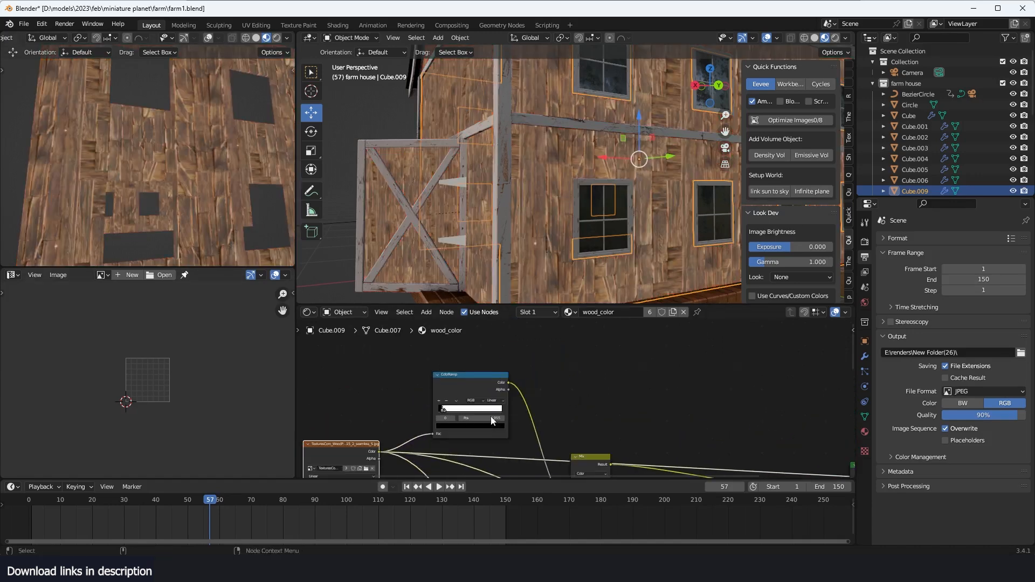
left_click(452, 392, "ctrl+shift")
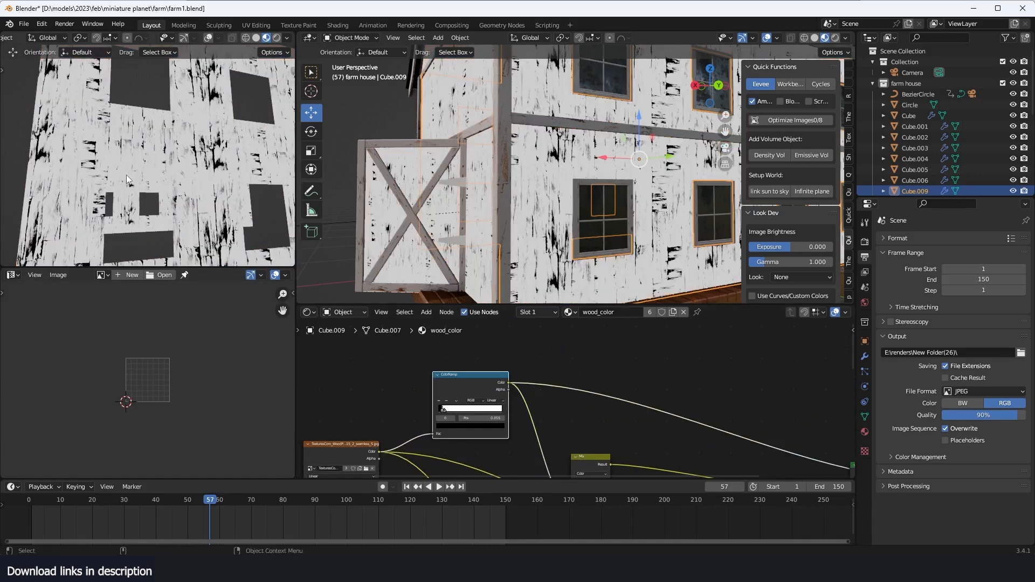
scroll(396, 383, "up", 2)
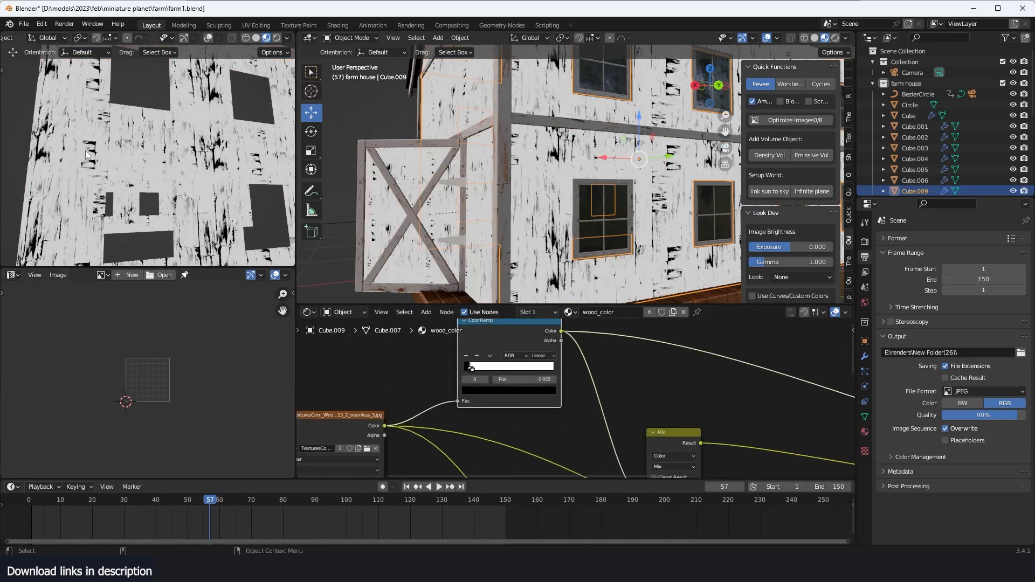
scroll(510, 372, "up", 1)
scroll(592, 420, "down", 1)
scroll(612, 442, "down", 1)
Preview the Mix node's output and examine the red paint and exposed wood up close on the isolated wall
middle_click_drag(624, 463, 566, 412)
left_click(598, 386, "ctrl+shift")
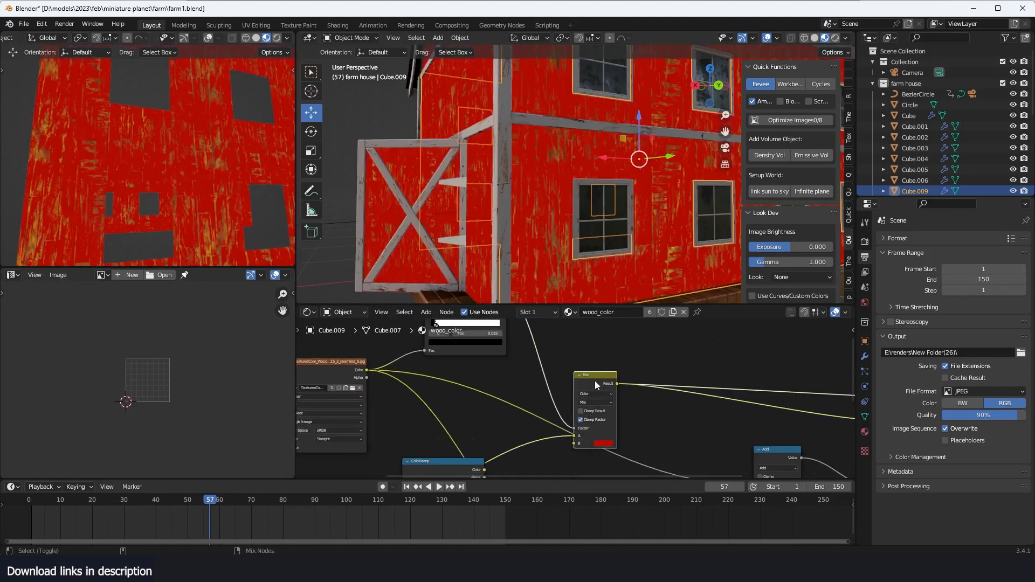
scroll(209, 169, "up", 3)
scroll(209, 170, "down", 4)
middle_click_drag(231, 196, 160, 177, "shift")
scroll(189, 162, "up", 3)
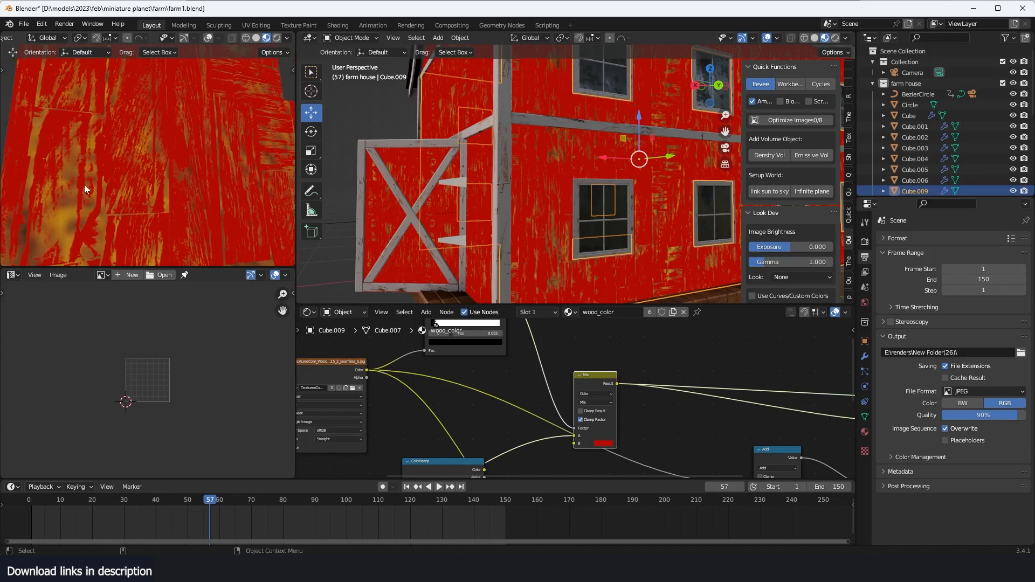
scroll(84, 184, "down", 5)
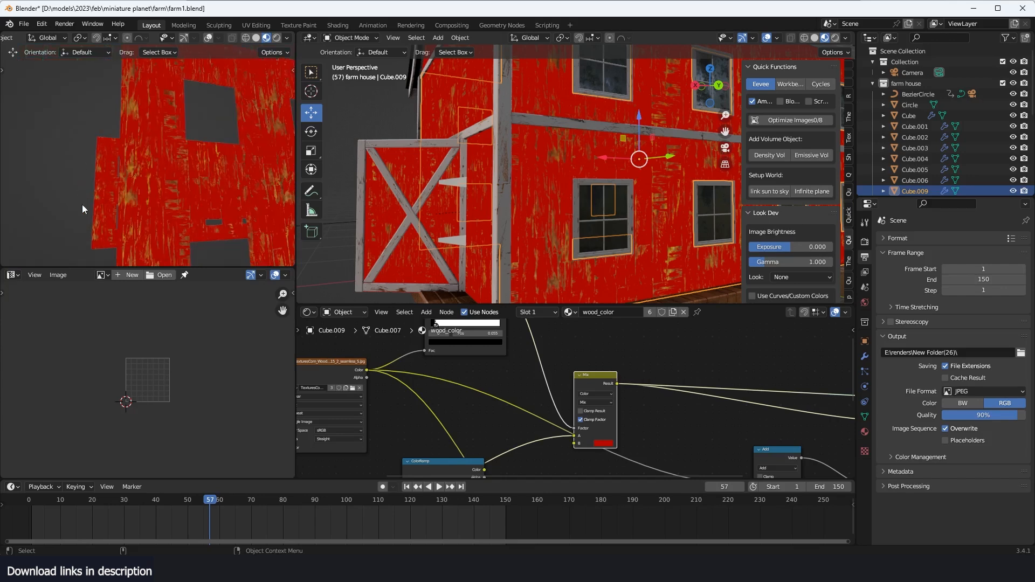
scroll(163, 203, "up", 3)
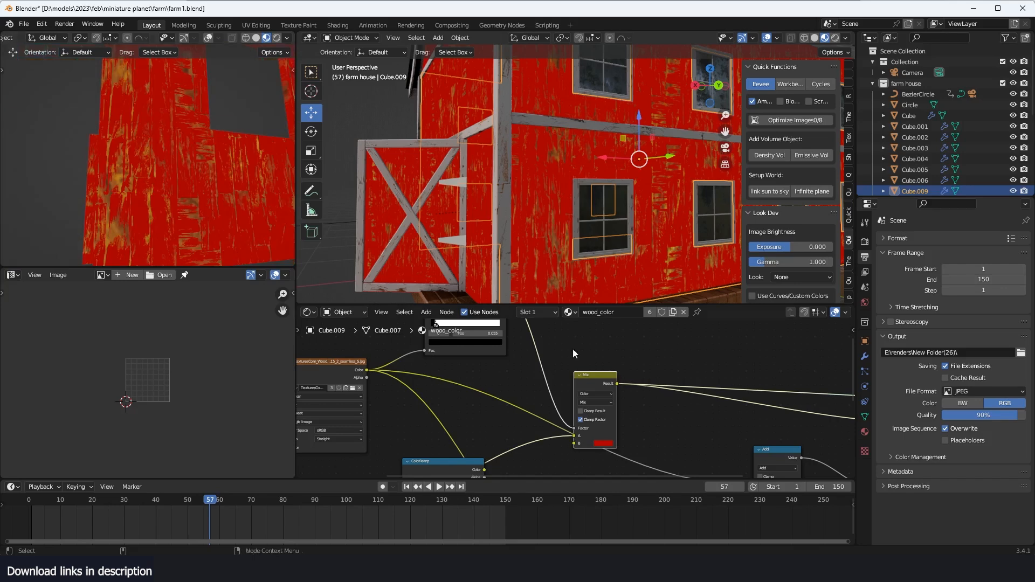
scroll(627, 387, "down", 2)
mouse_move(627, 387)
middle_mouse_down()
mouse_move(618, 350)
mouse_move(616, 400)
middle_mouse_up()
scroll(614, 401, "up", 3)
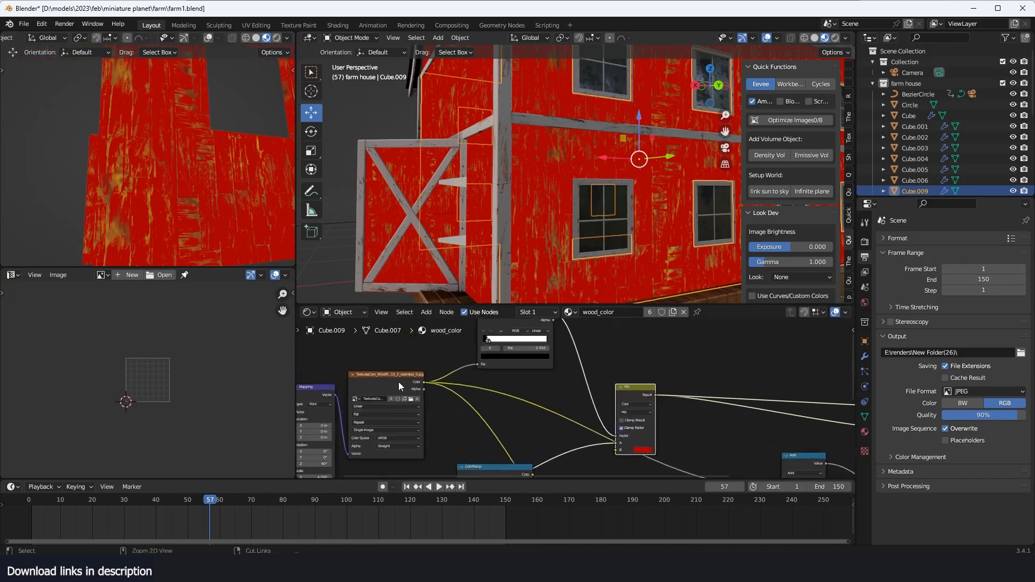
Preview the planks image texture and the upper ColorRamp mask, moving the Mix node clear of the crossing preview link
left_click(398, 382, "ctrl+shift")
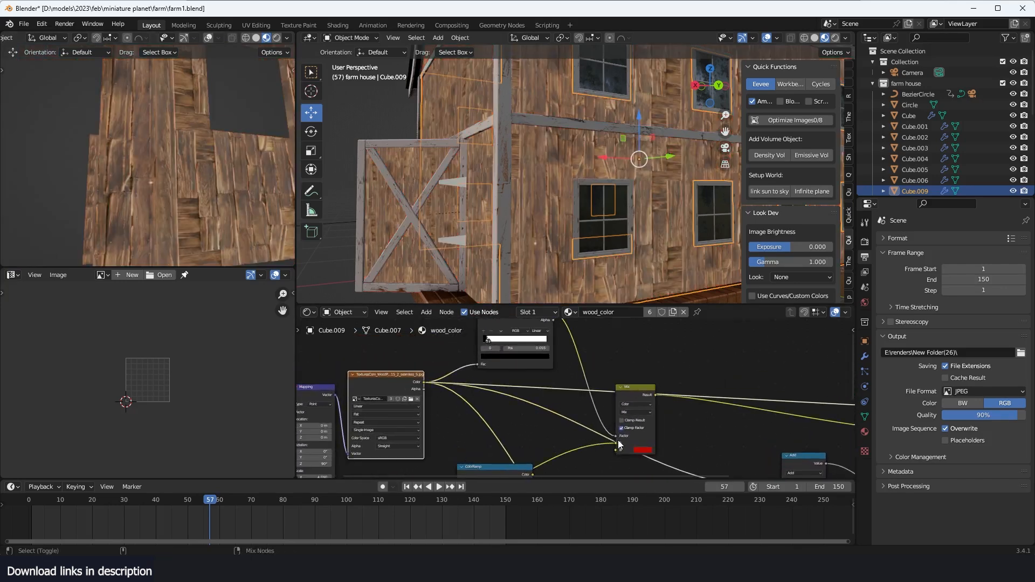
left_click_drag(619, 445, 648, 411)
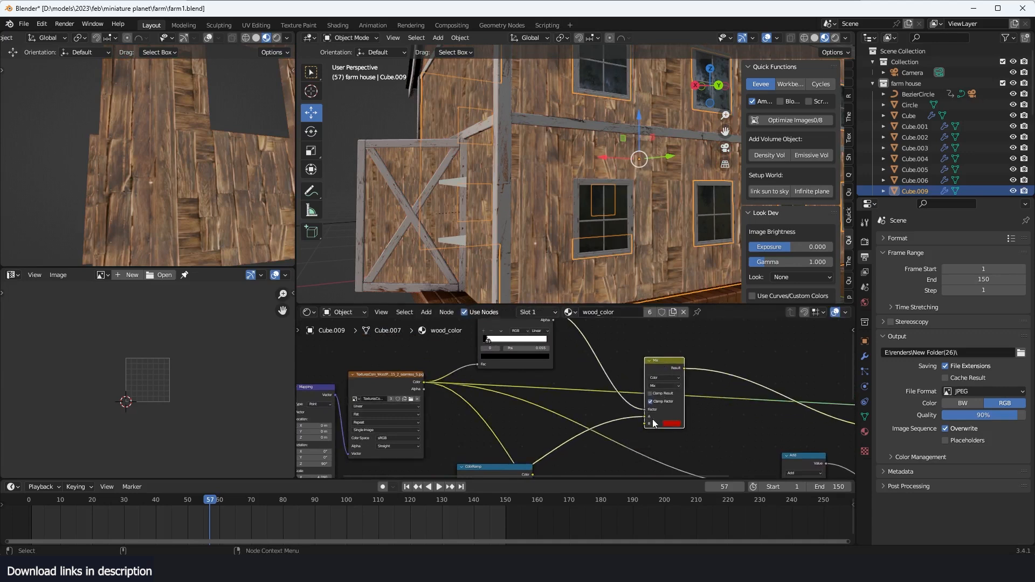
middle_click_drag(607, 399, 623, 447)
left_click(531, 380, "ctrl+shift")
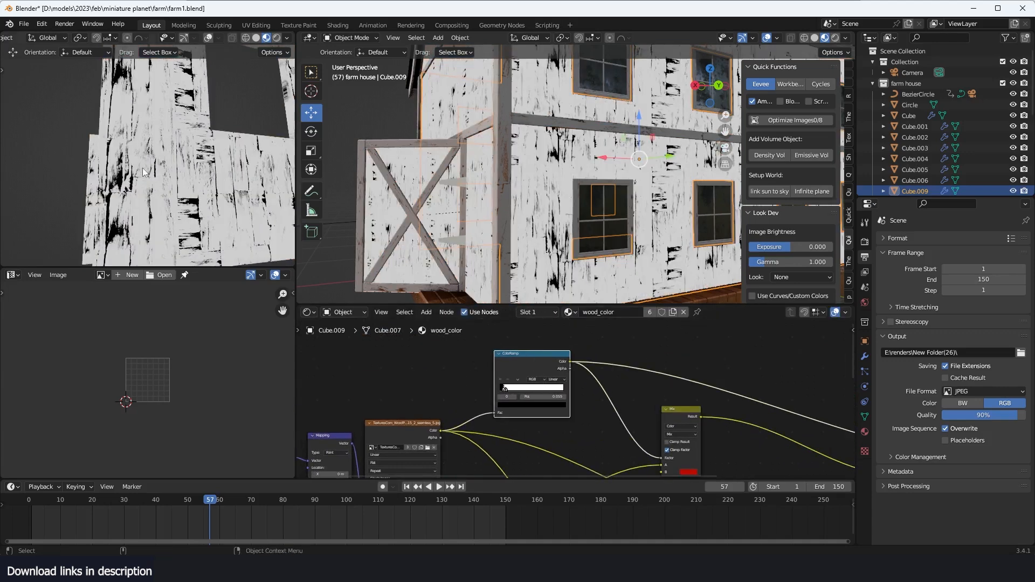
middle_click_drag(196, 218, 153, 140, "shift")
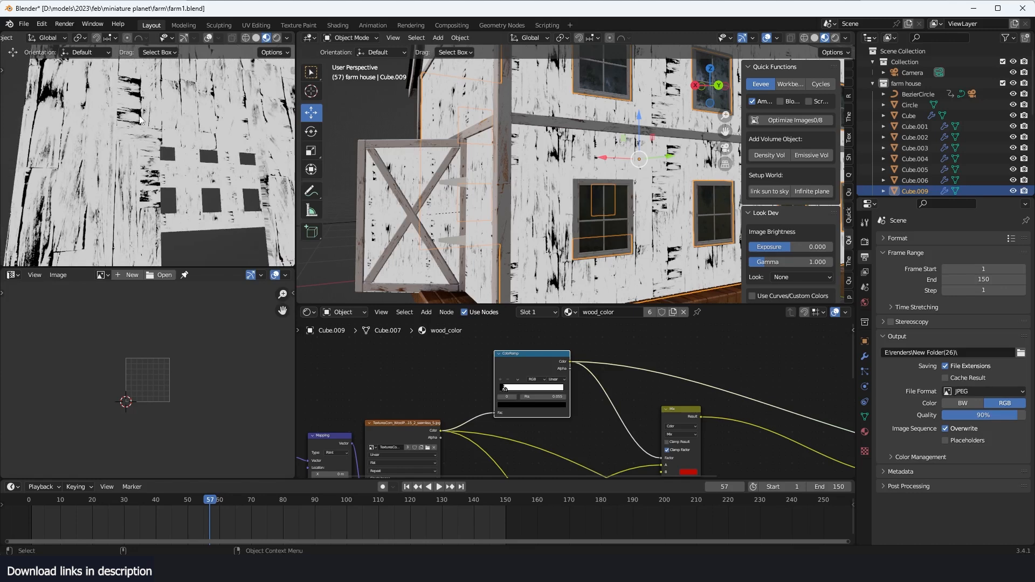
Preview the planks texture, the upper ColorRamp and the Mix node in turn, and examine the chipped paint above the window
left_click(415, 429, "ctrl+shift")
left_click(528, 356, "ctrl+shift")
left_click(663, 425, "ctrl+shift")
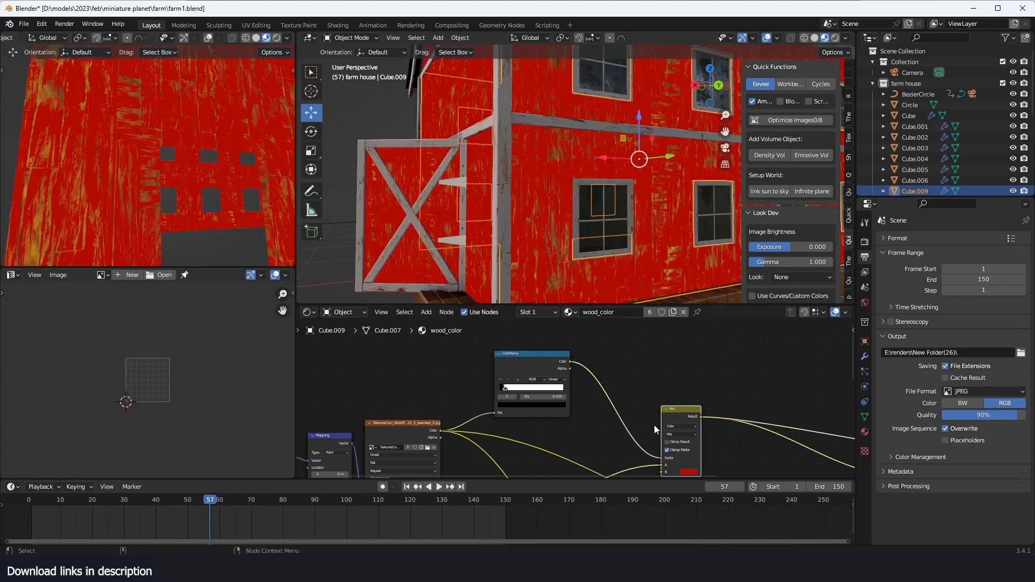
middle_click_drag(704, 470, 581, 386)
scroll(585, 387, "down", 1)
middle_click_drag(664, 402, 571, 400)
scroll(590, 214, "up", 3)
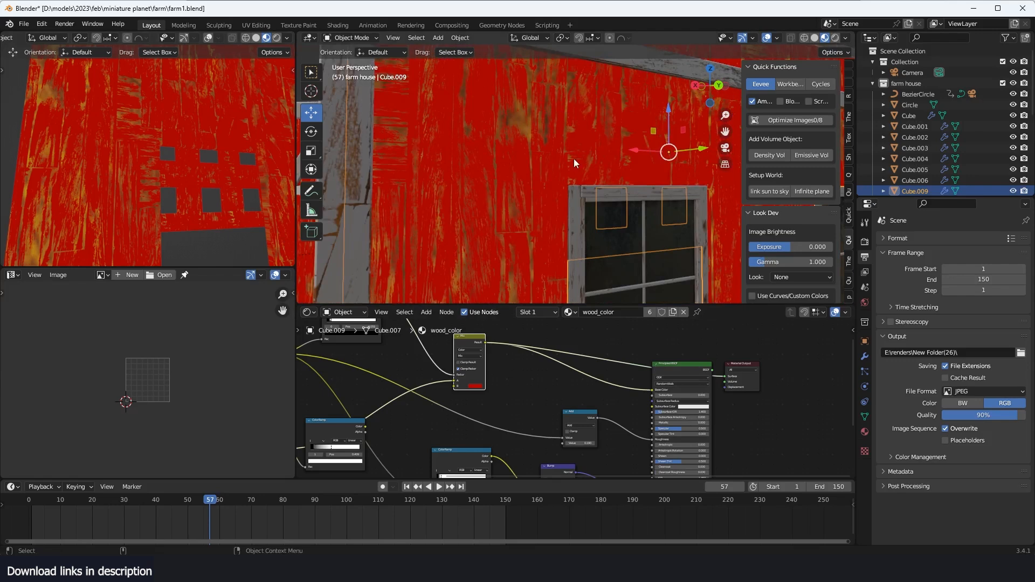
scroll(577, 164, "up", 2)
scroll(582, 169, "up", 2)
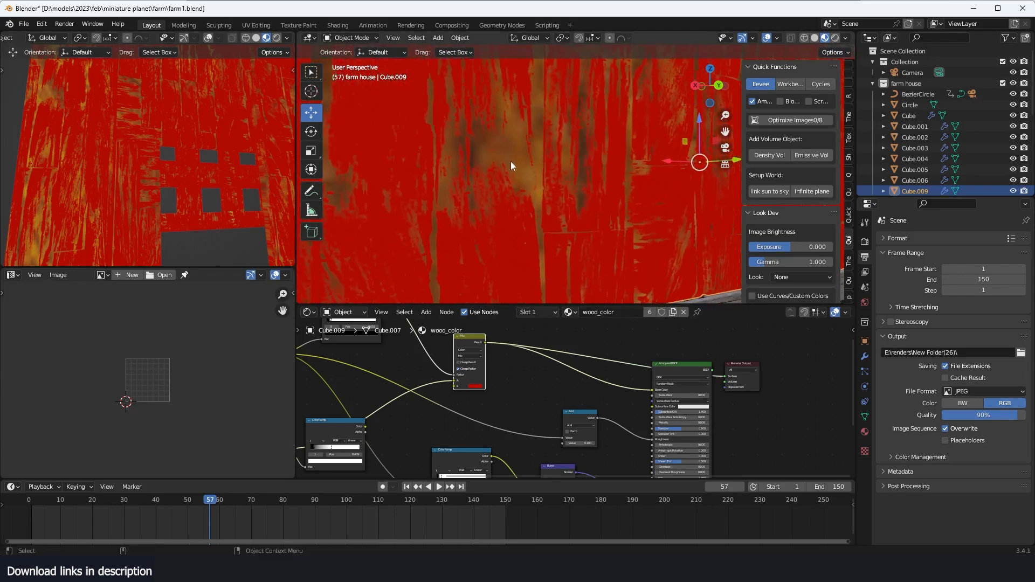
Preview the unnamed.png wood grain texture that feeds the lower ColorRamp
middle_click_drag(484, 467, 607, 396)
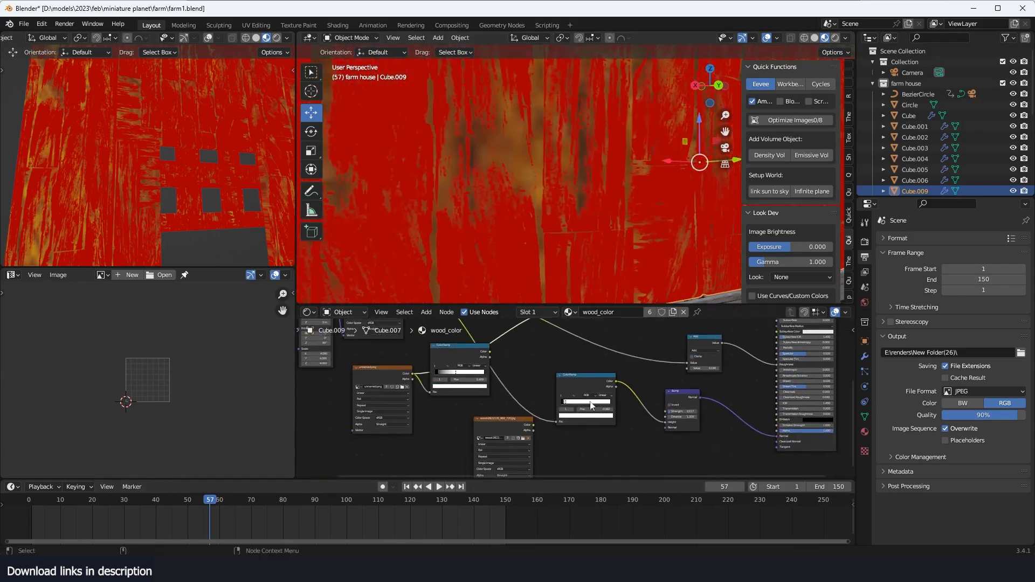
scroll(590, 397, "up", 3)
middle_click_drag(376, 378, 489, 409)
left_click(464, 396, "ctrl+shift")
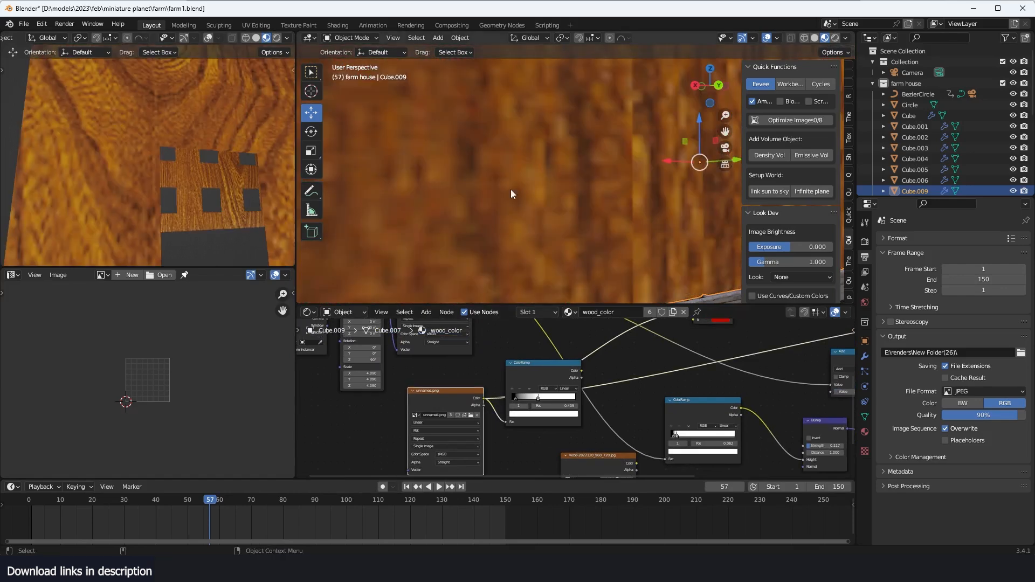
Replace unnamed.png in the wood grain texture node with a weathered wood image from D:\resouces\wood, and examine the barn walls
left_click(470, 416)
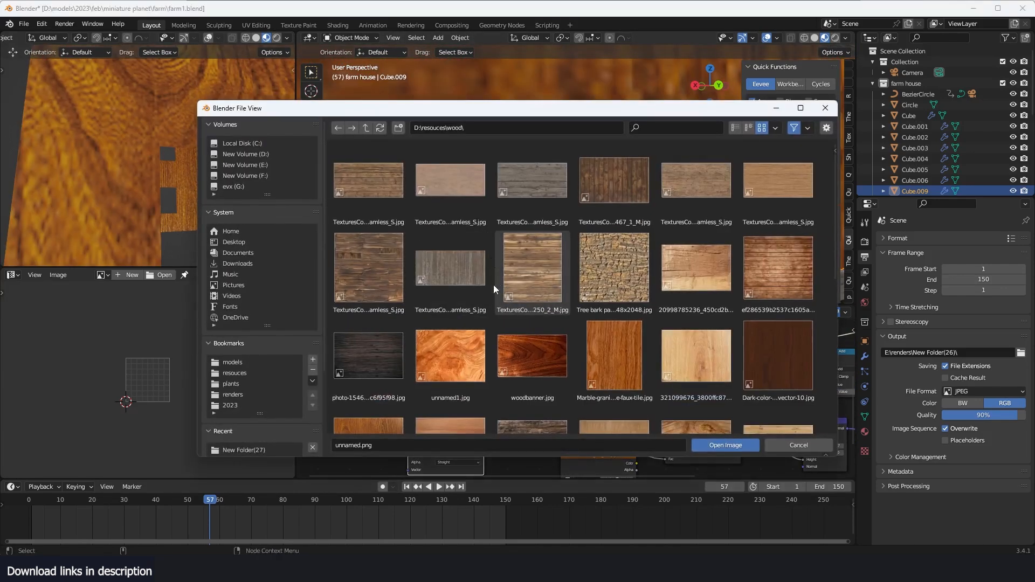
scroll(475, 355, "down", 10)
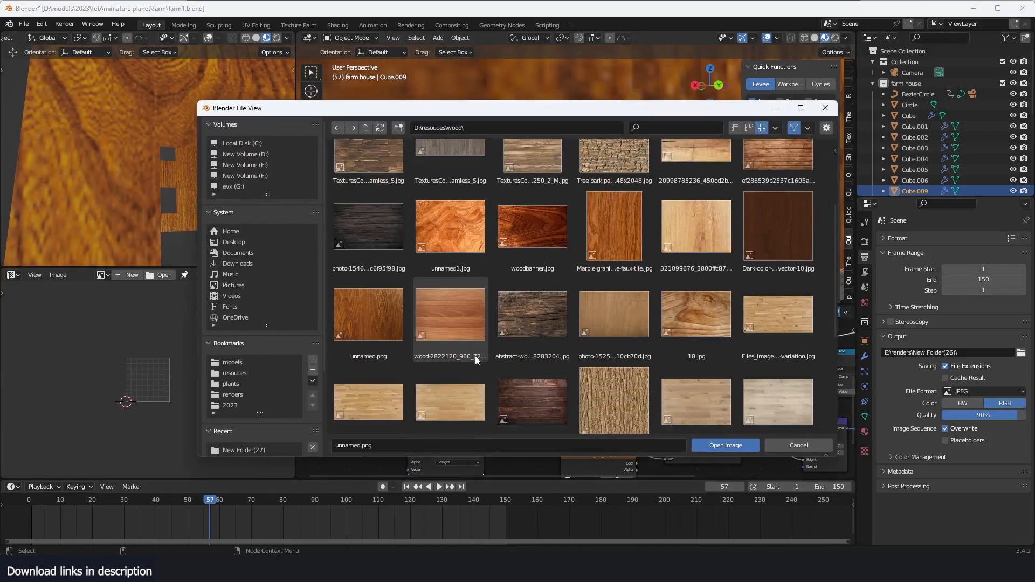
scroll(474, 356, "down", 2)
scroll(475, 355, "up", 2)
double_click(683, 337)
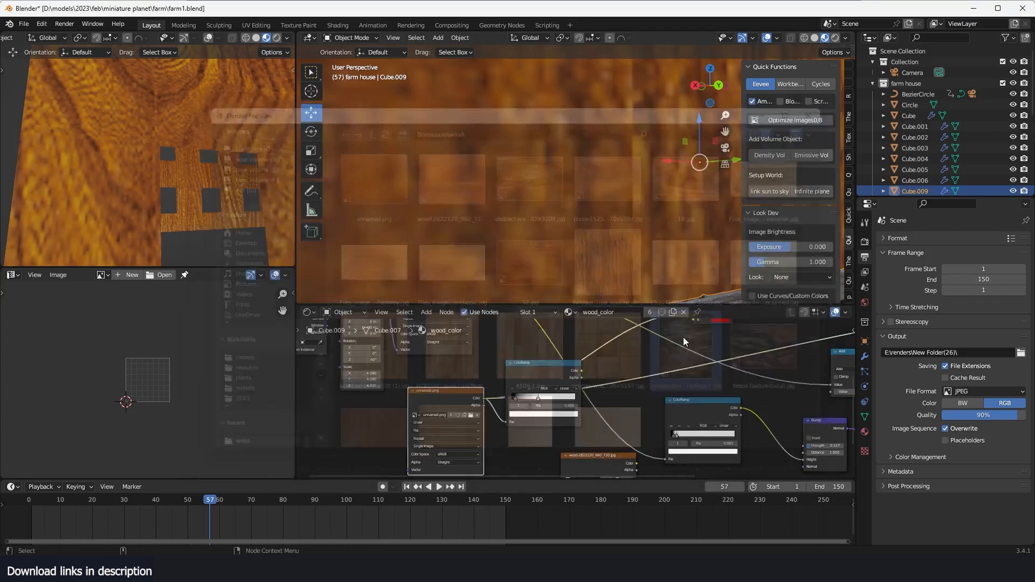
scroll(491, 150, "down", 10)
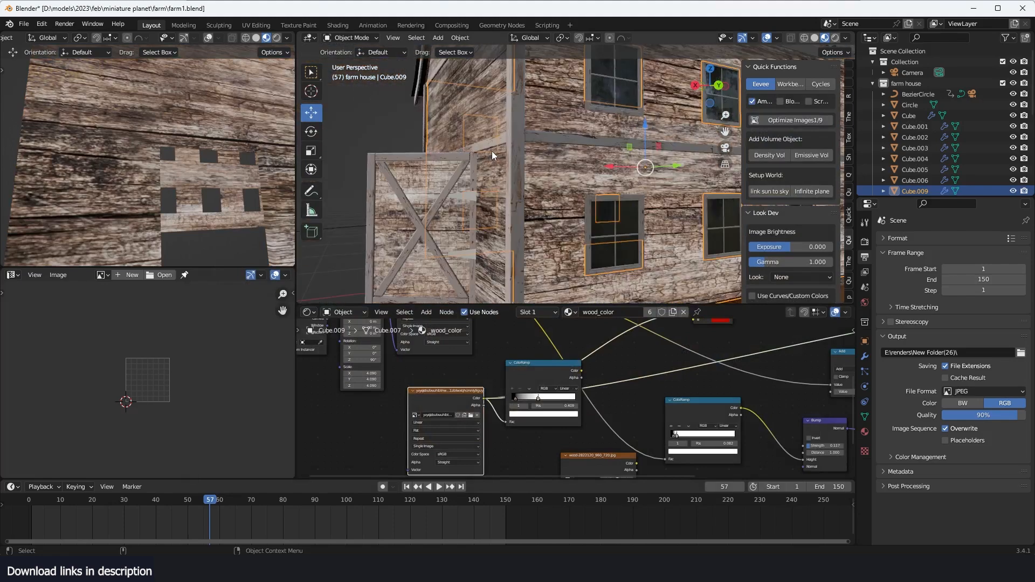
scroll(491, 151, "up", 3)
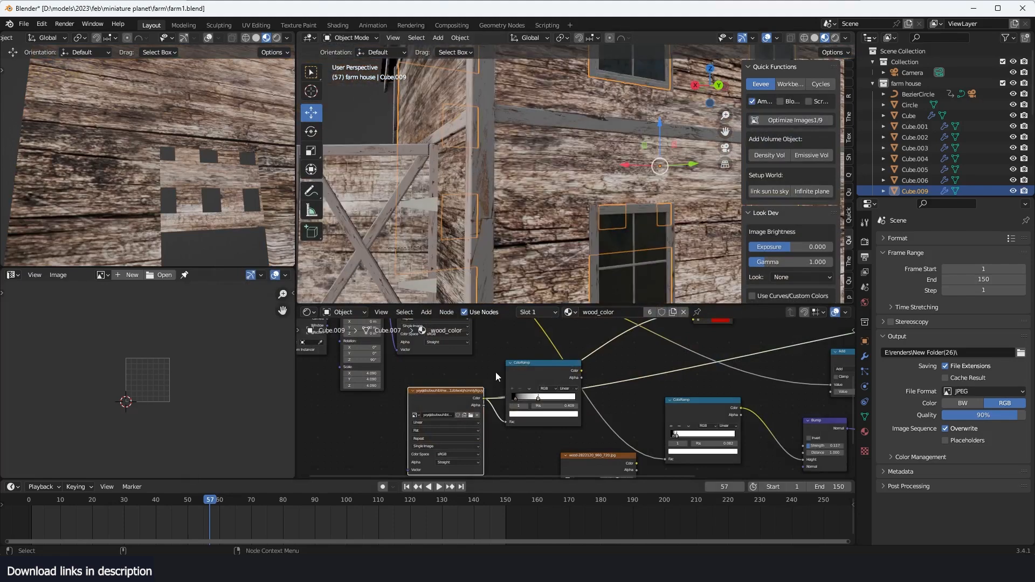
Add Texture Coordinate and Mapping nodes to the weathered wood texture and set the mapping's Z rotation to 90°
key("ctrl+t")
middle_click_drag(434, 413, 507, 386)
scroll(507, 386, "up", 3)
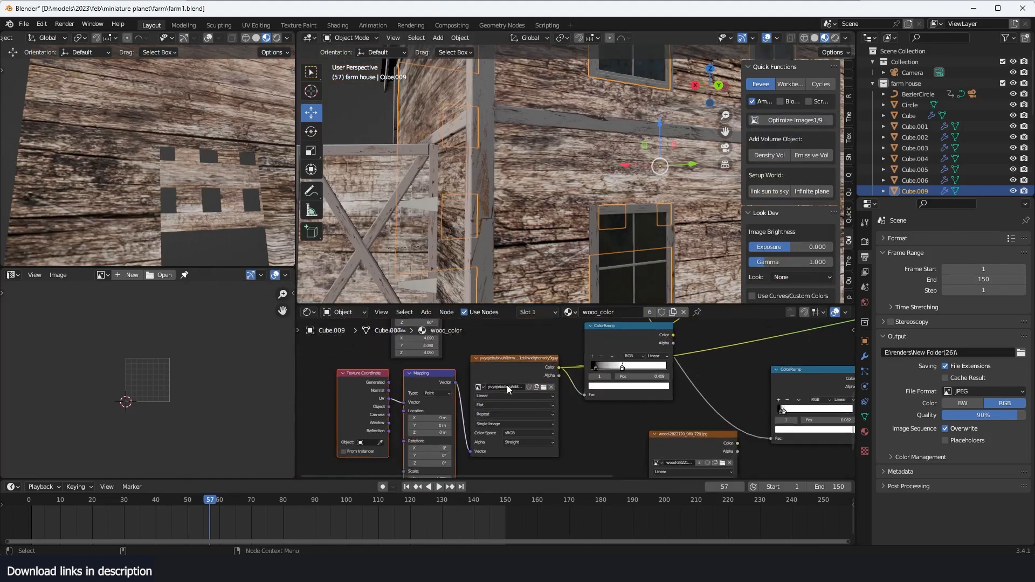
middle_click_drag(449, 433, 484, 396)
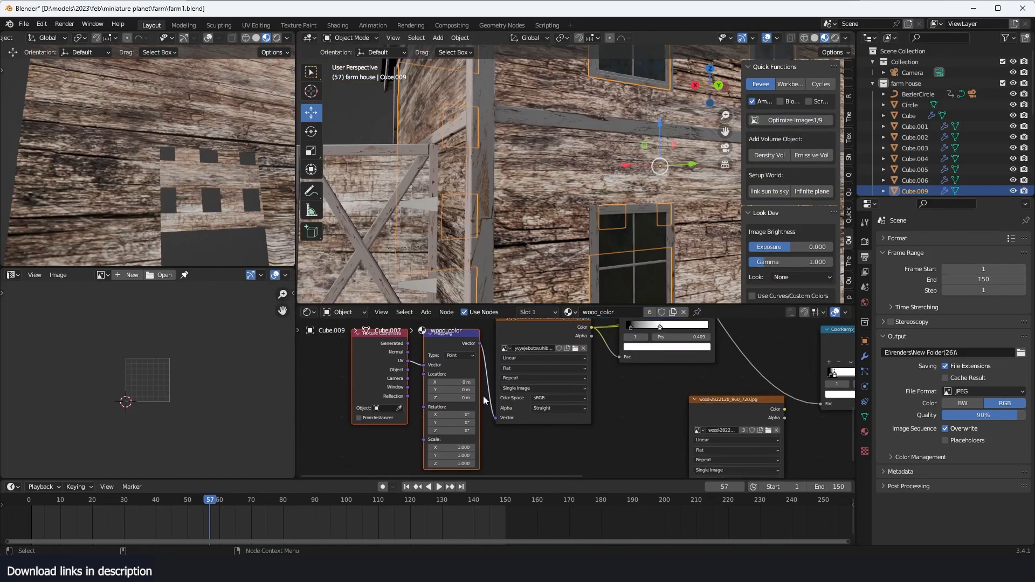
left_click_drag(463, 432, 507, 432)
left_click(464, 432)
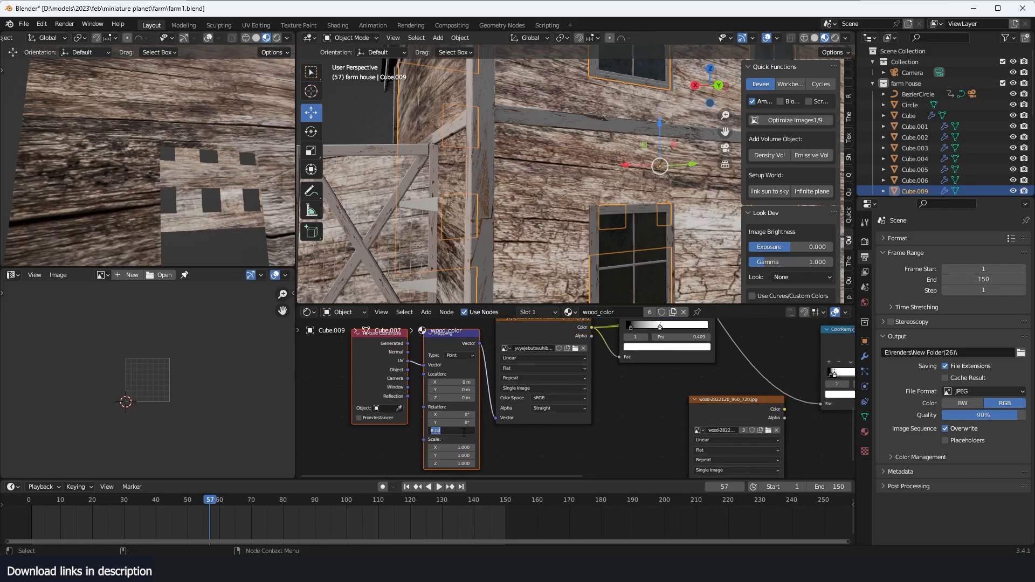
key("Return")
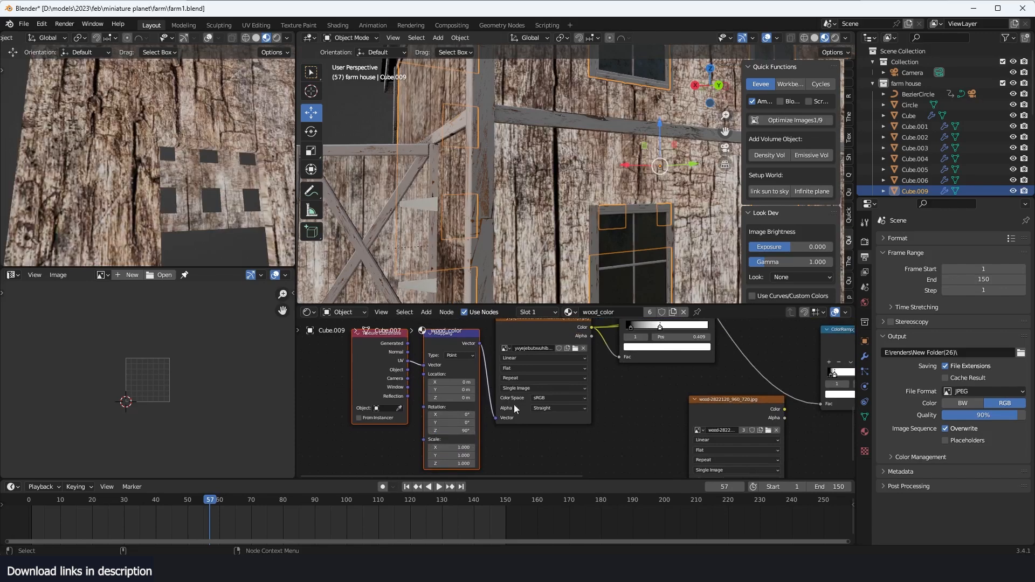
Increase the new Mapping node's X, Y and Z scale together beyond 2.540 to make the wood grain finer on the walls
left_click_drag(453, 448, 504, 463)
scroll(542, 202, "down", 5)
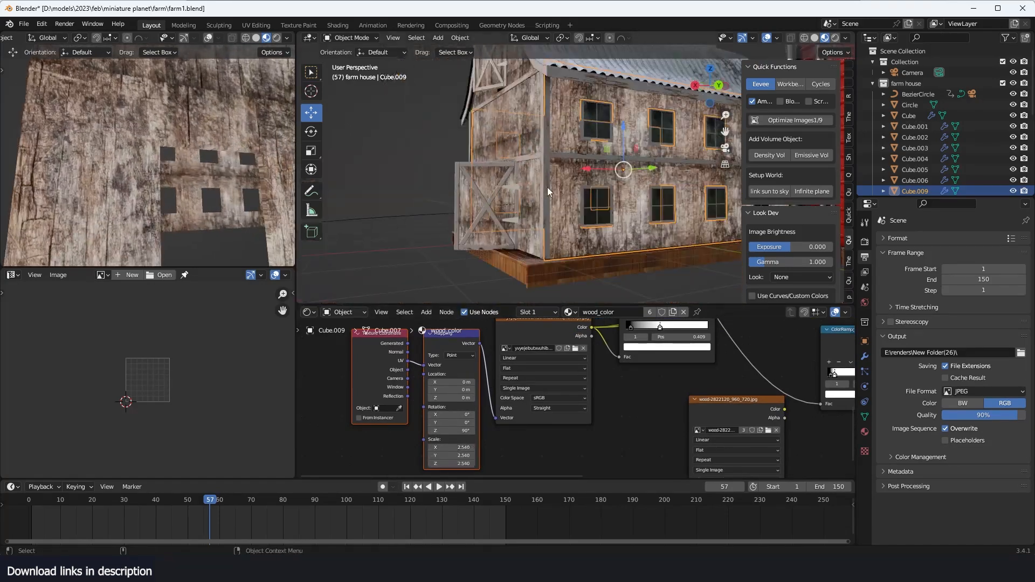
middle_click_drag(575, 176, 518, 197)
scroll(611, 194, "up", 2)
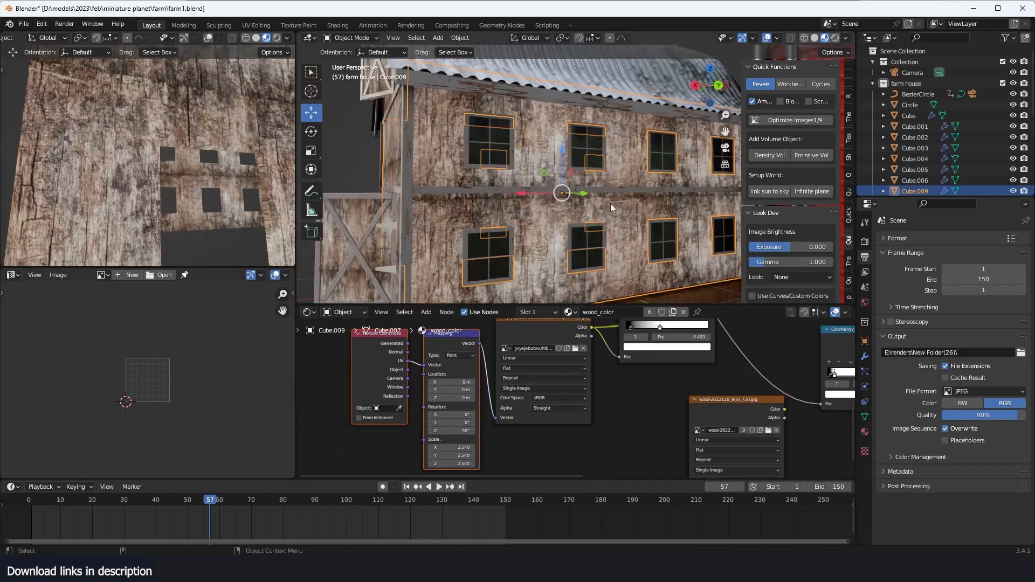
middle_click_drag(482, 473, 494, 438)
scroll(498, 430, "up", 2)
left_click_drag(446, 412, 474, 430)
Preview the Mix node's output with the weathered wood texture on the barn wall
scroll(607, 434, "down", 2)
middle_click_drag(624, 397, 596, 464)
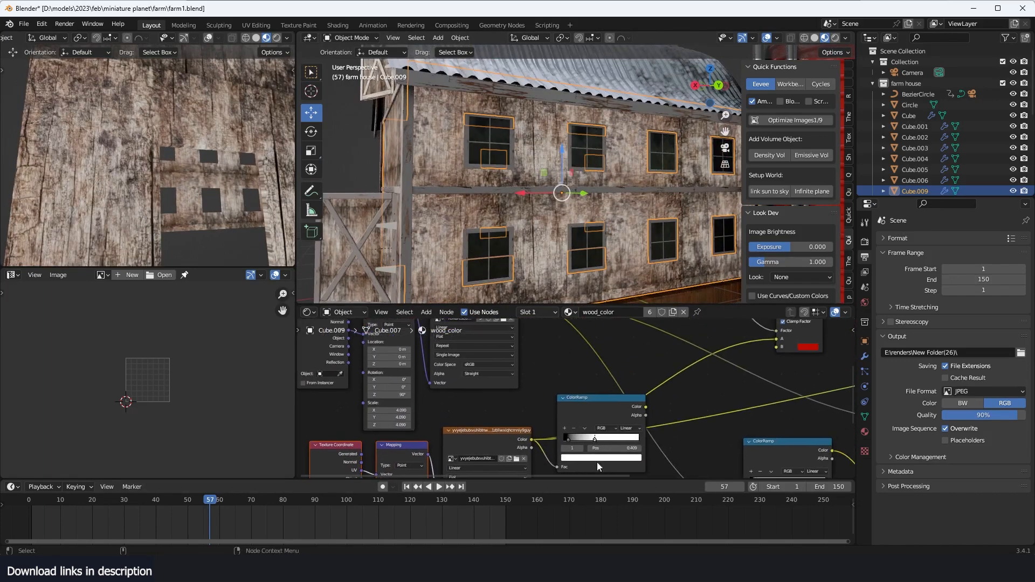
middle_click_drag(590, 412, 535, 449)
middle_click_drag(698, 362, 634, 422)
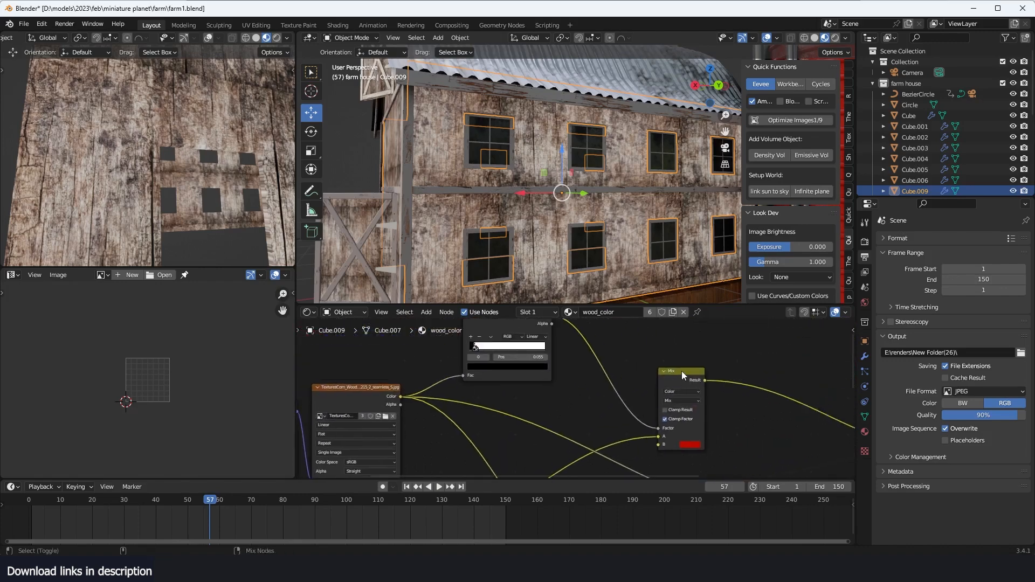
left_click(681, 371, "ctrl+shift")
scroll(609, 258, "up", 2)
middle_click_drag(590, 253, 652, 230, "shift")
Connect the Principled BSDF back to the material output, deselect the wall and examine the fully shaded red planks up close
middle_click_drag(749, 448, 562, 384)
left_click(710, 380, "ctrl+shift")
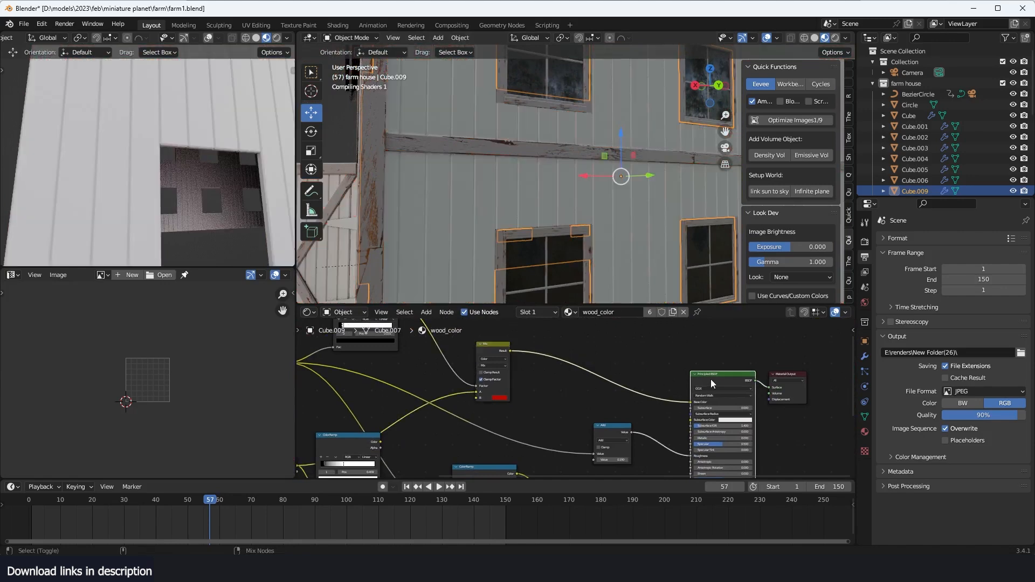
key("alt+a")
scroll(507, 210, "down", 3)
scroll(505, 210, "up", 2)
middle_click_drag(505, 210, 531, 182, "shift")
scroll(516, 191, "up", 3)
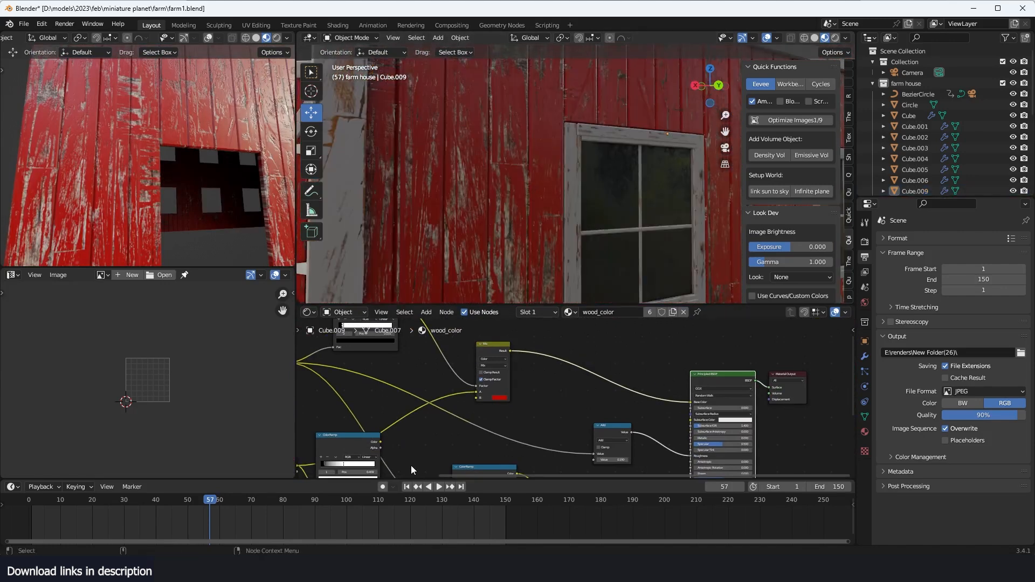
Remove the lower ColorRamp so the weathered wood texture feeds the Mix node's A input directly, and select the Mix node
middle_click_drag(410, 464, 551, 396)
left_click_drag(484, 378, 477, 459)
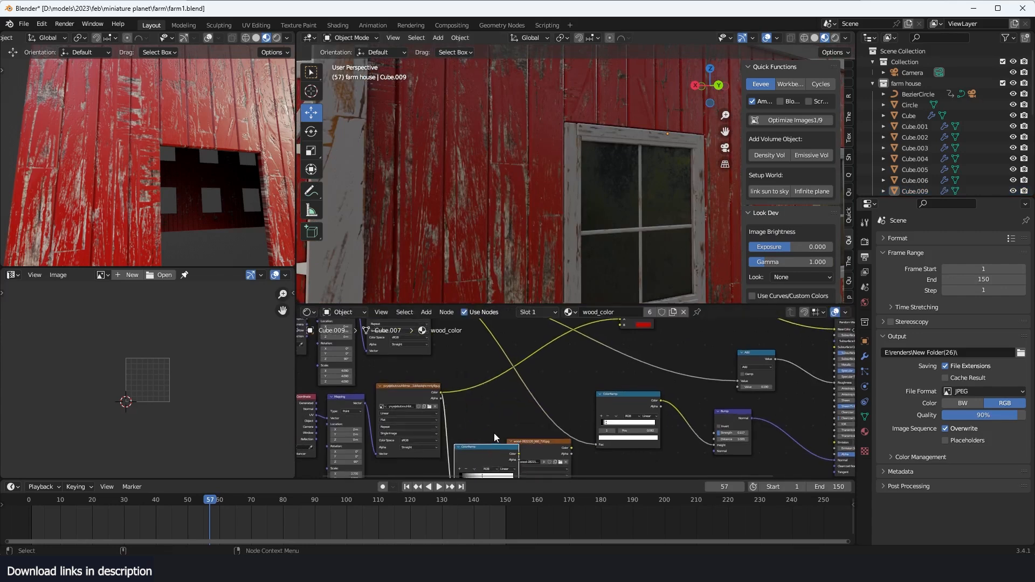
key("x")
middle_click_drag(507, 402, 489, 425)
middle_click_drag(582, 378, 577, 398)
left_click(620, 326)
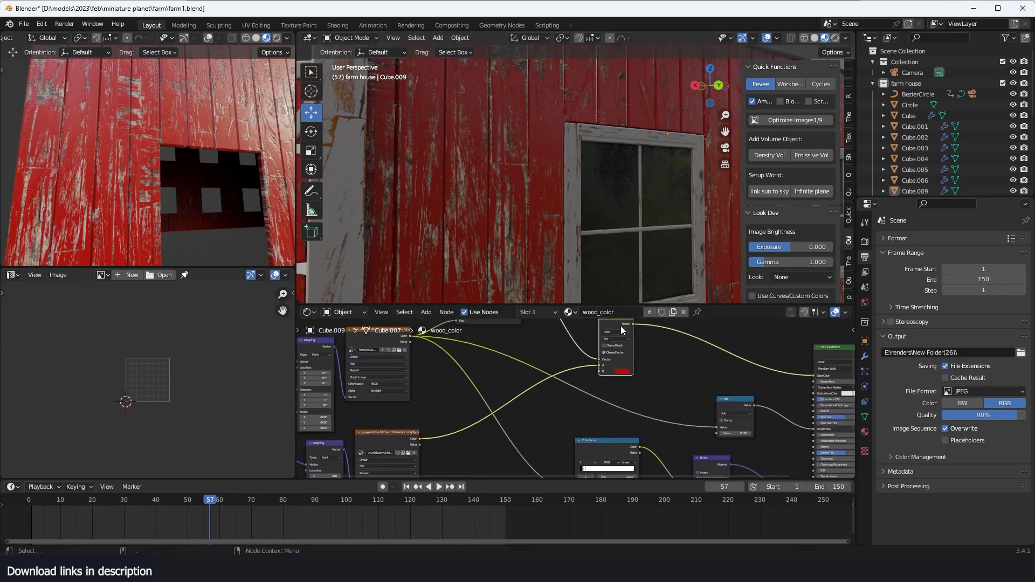
Duplicate the Mix node and insert the copy on the link between the weathered wood texture and the original Mix node
key("shift+d")
left_click(545, 387)
scroll(582, 402, "up", 3)
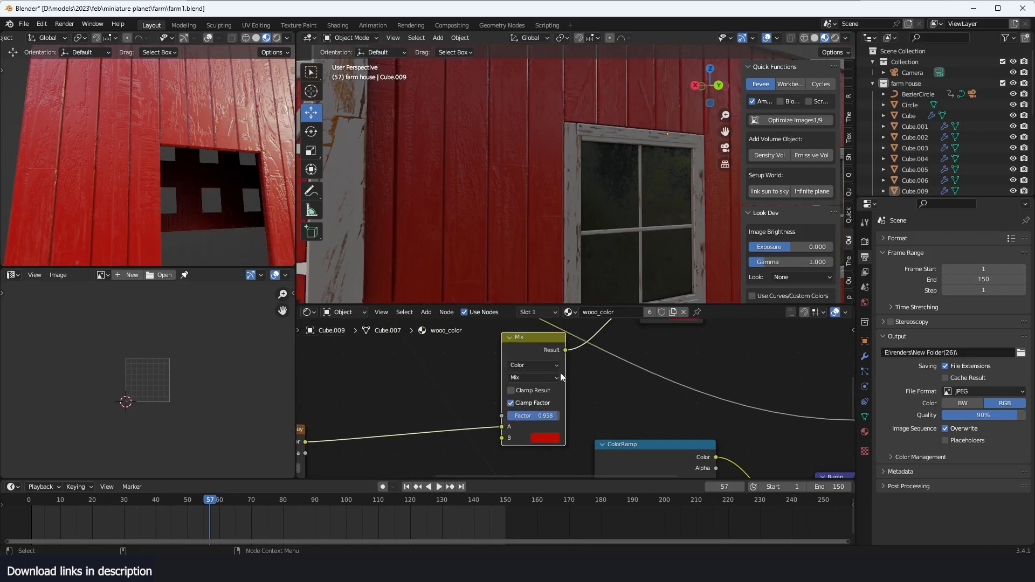
Set the duplicated Mix node's blending mode to Color and its B color to an orange tint
left_click(539, 364)
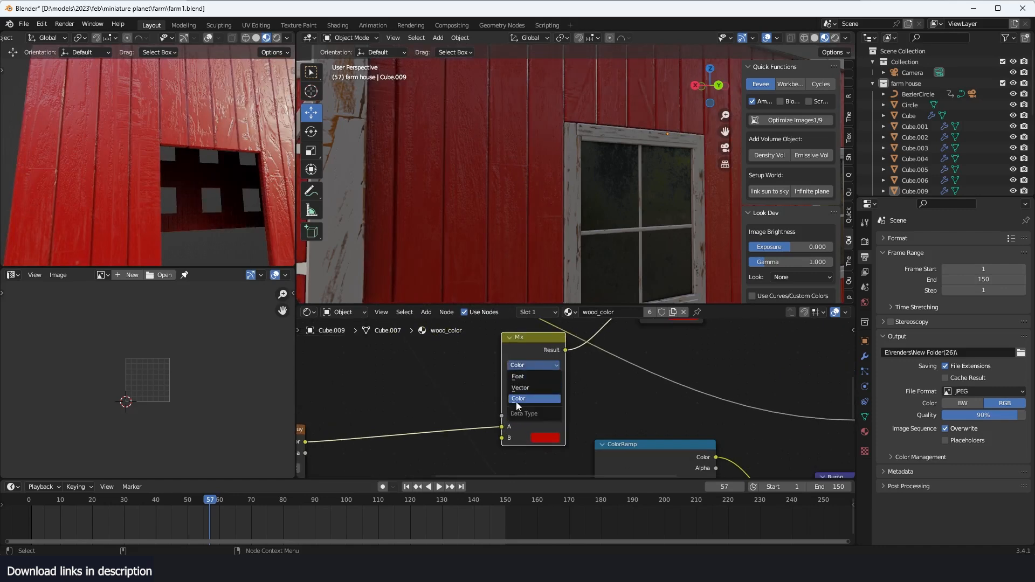
left_click(545, 378)
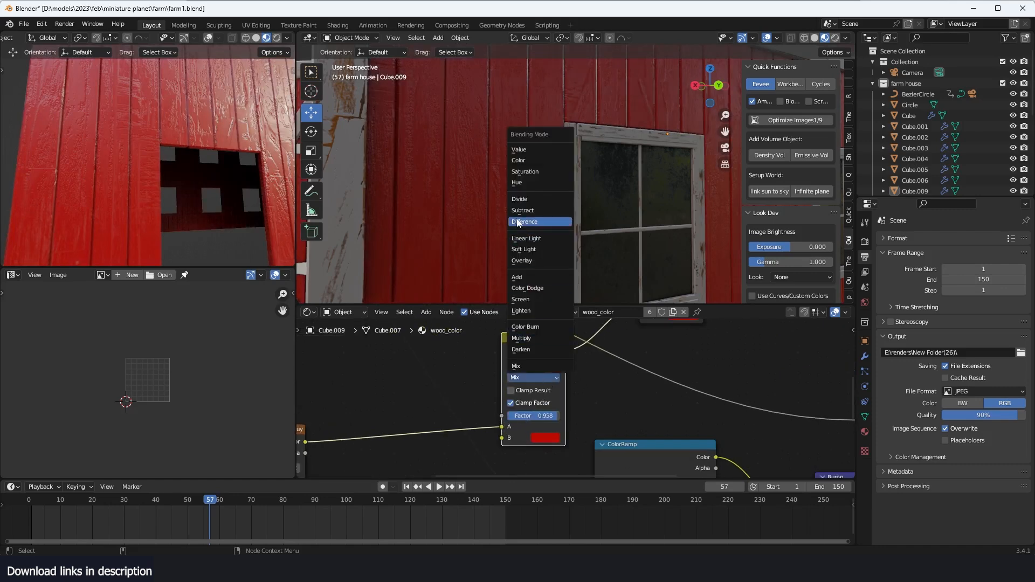
left_click(532, 172)
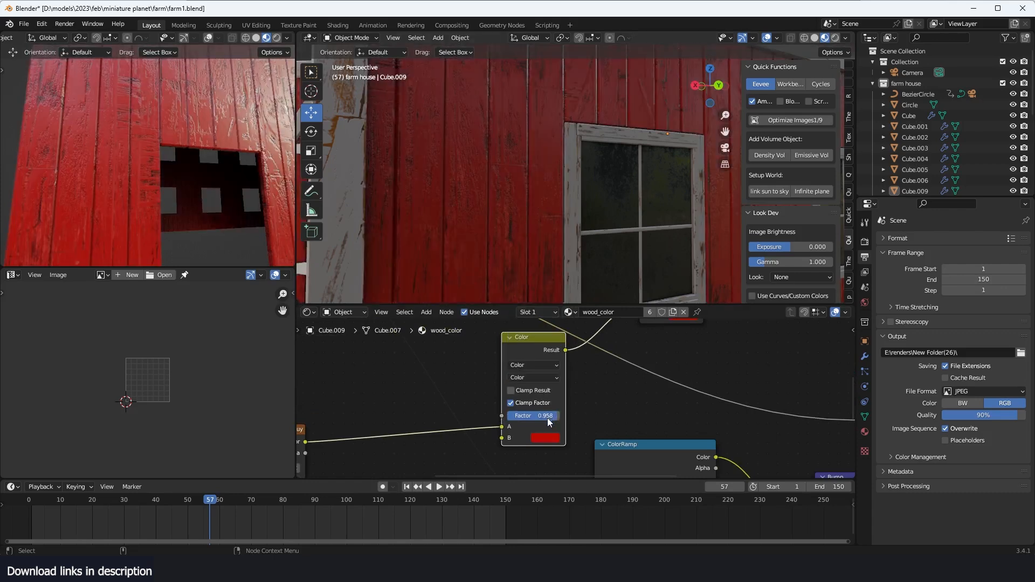
left_click(539, 438)
left_click_drag(568, 340, 561, 359)
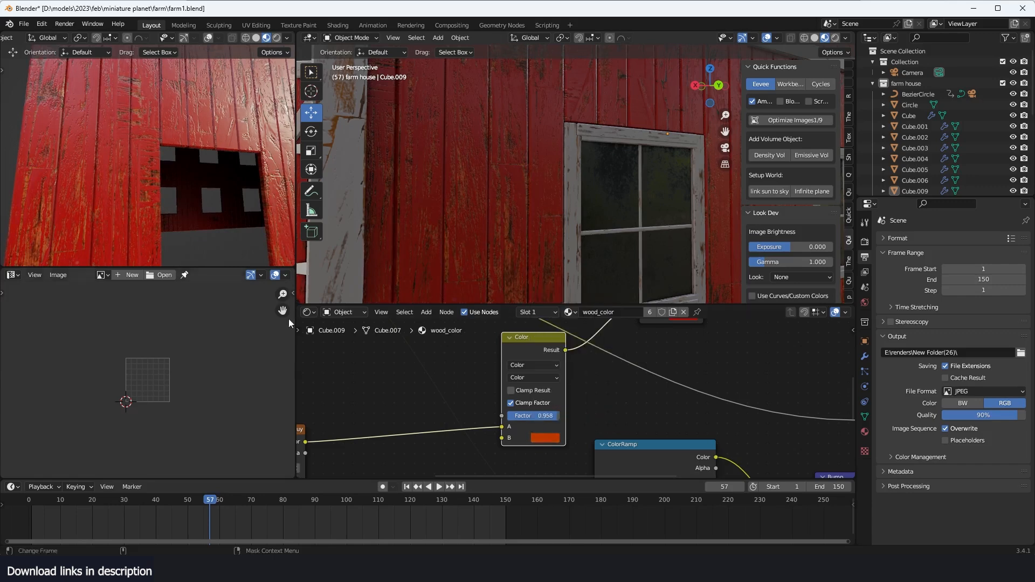
Adjust the weathered wood Mapping node's X, Y and Z scale together to refine the exposed grain on the barn walls
scroll(121, 192, "down", 4)
scroll(131, 192, "up", 4)
middle_click_drag(434, 412, 649, 351)
left_click_drag(464, 429, 519, 430)
scroll(195, 115, "down", 4)
middle_click_drag(197, 115, 179, 175, "shift")
scroll(597, 401, "down", 6)
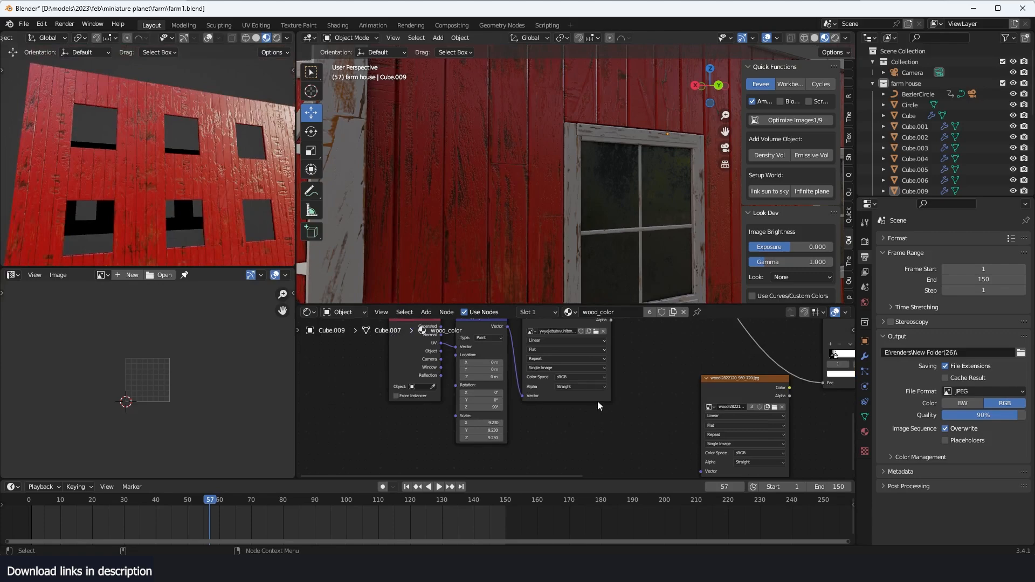
middle_click_drag(631, 418, 505, 338)
scroll(582, 231, "down", 5)
Select the corrugated metal roof and add Texture Coordinate and Mapping nodes to its material's image texture
middle_click_drag(582, 232, 620, 300)
scroll(620, 300, "up", 3)
left_click(593, 212)
middle_click_drag(593, 211, 594, 249)
scroll(561, 334, "down", 1)
scroll(544, 232, "down", 3)
scroll(504, 348, "down", 1)
middle_click_drag(542, 370, 611, 353)
scroll(612, 354, "up", 5)
scroll(614, 367, "up", 1)
middle_click_drag(581, 384, 728, 345)
scroll(720, 390, "up", 3)
middle_click_drag(811, 358, 723, 403)
middle_click_drag(544, 408, 647, 382)
key("ctrl+t")
Set the roof texture's Mapping scale to 6.300 on X, Y and Z, and deselect everything
middle_click_drag(408, 419, 647, 372)
scroll(563, 403, "up", 3)
middle_click_drag(571, 424, 553, 344)
left_click_drag(527, 409, 586, 427)
key("alt+a")
Isolate the barn's windows in local view and select them
middle_click_drag(618, 161, 562, 187)
scroll(632, 190, "up", 3)
middle_click_drag(632, 191, 474, 207)
scroll(474, 207, "up", 2)
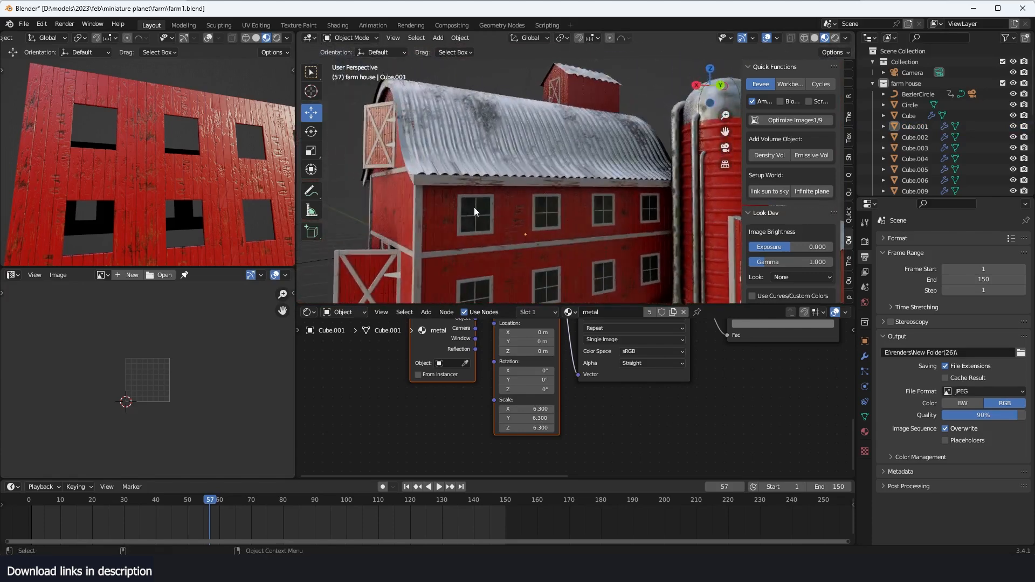
left_click(473, 207)
key("KP_Divide")
scroll(636, 194, "up", 3)
mouse_move(636, 194)
middle_mouse_down()
mouse_move(691, 183)
mouse_move(636, 197)
middle_mouse_up()
key("alt+a")
left_click(554, 186)
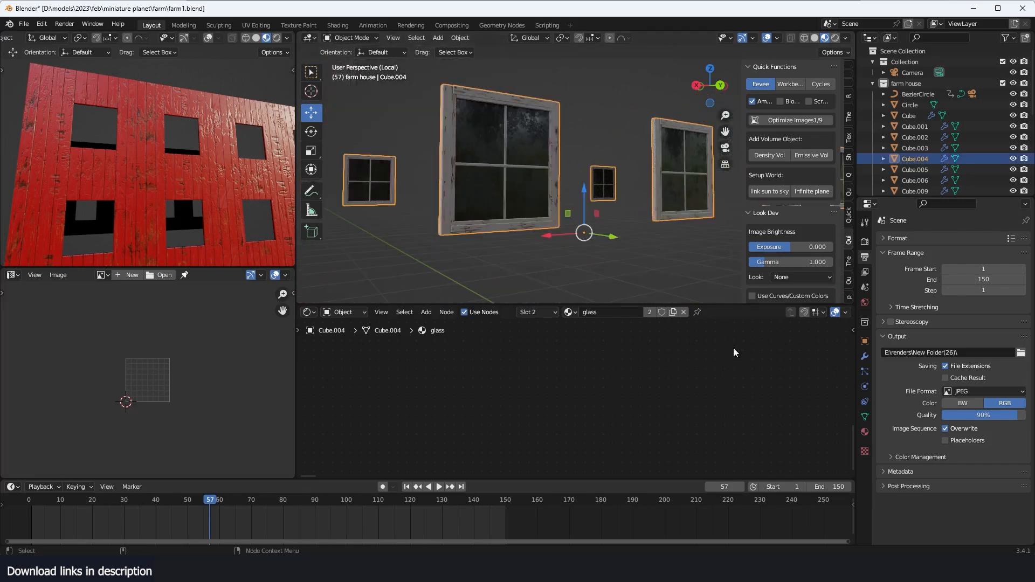
Adjust the Mix node's B color in the windows' wood_color_white material to a lighter off-white for the frames
left_click(865, 432)
left_click(917, 243)
key("Home")
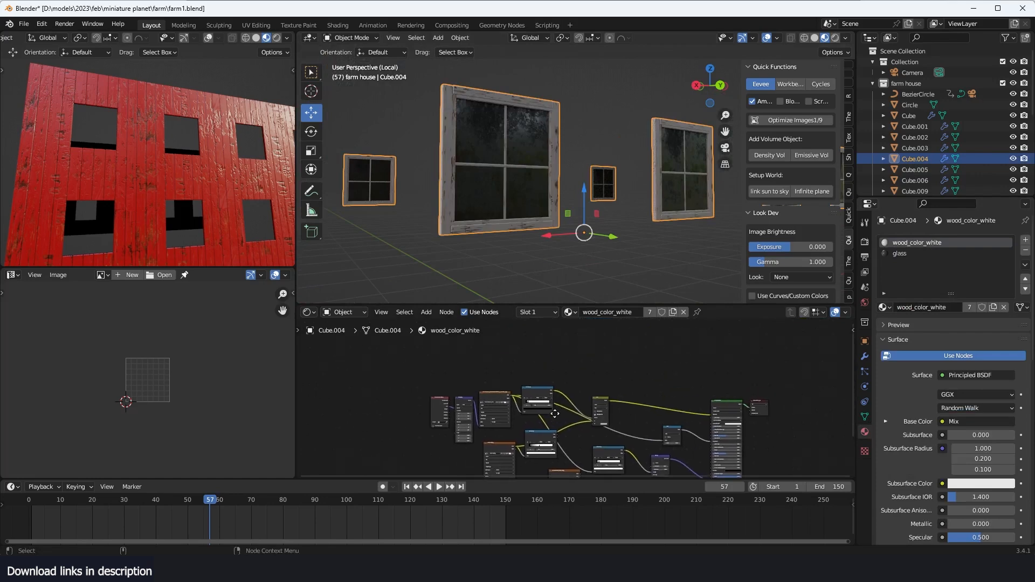
scroll(505, 431, "up", 3)
scroll(540, 409, "up", 7)
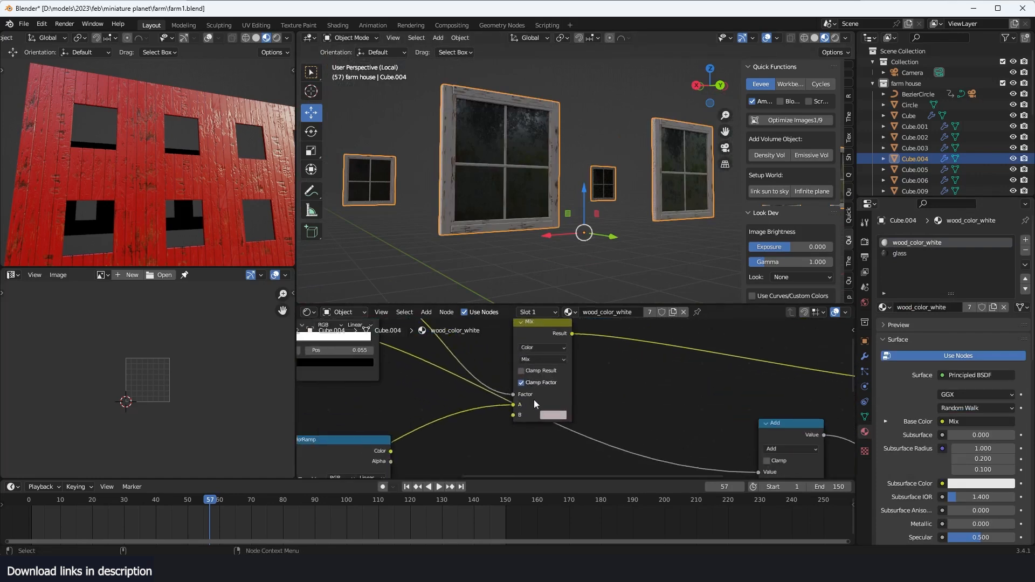
left_click(544, 424)
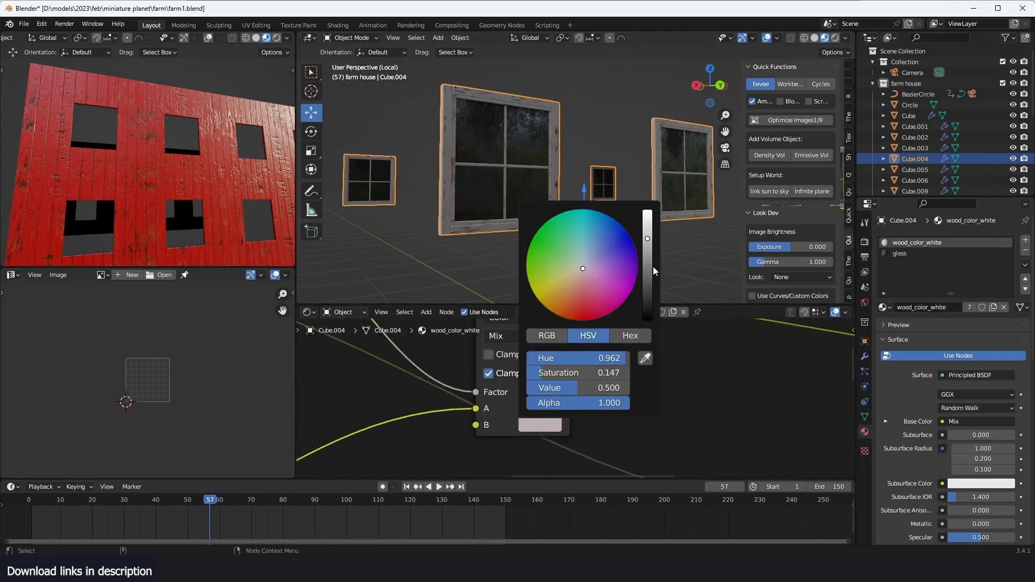
left_click(570, 319)
left_click(580, 265)
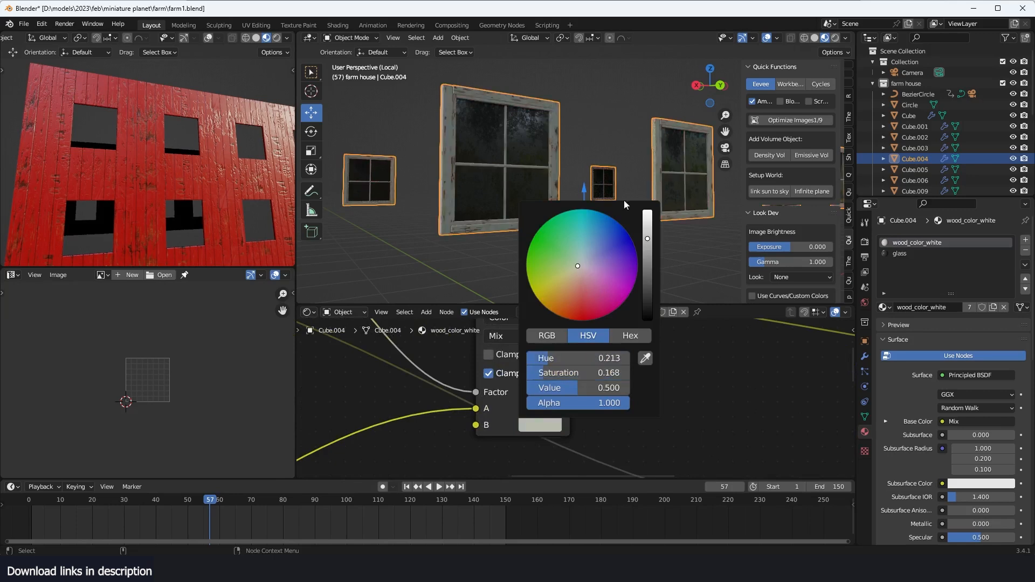
mouse_move(647, 227)
left_mouse_down()
mouse_move(647, 212)
mouse_move(648, 231)
left_mouse_up()
Examine the windows' glass material, checking the grunge image feeding the Principled BSDF roughness and the reflections on the panes
middle_click_drag(564, 133, 678, 179)
scroll(589, 164, "up", 3)
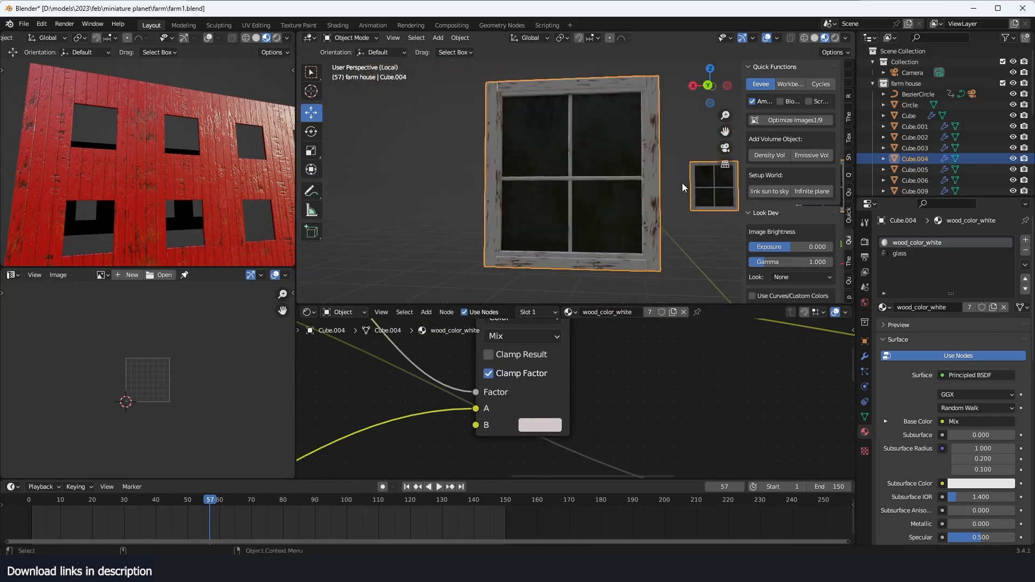
left_click(906, 252)
middle_click_drag(563, 387, 598, 367)
scroll(598, 368, "up", 4)
scroll(356, 380, "down", 3)
left_click_drag(442, 390, 405, 402)
middle_click_drag(585, 426, 567, 412)
scroll(596, 131, "up", 4)
scroll(596, 131, "down", 8)
middle_click_drag(596, 131, 528, 186)
scroll(590, 141, "up", 6)
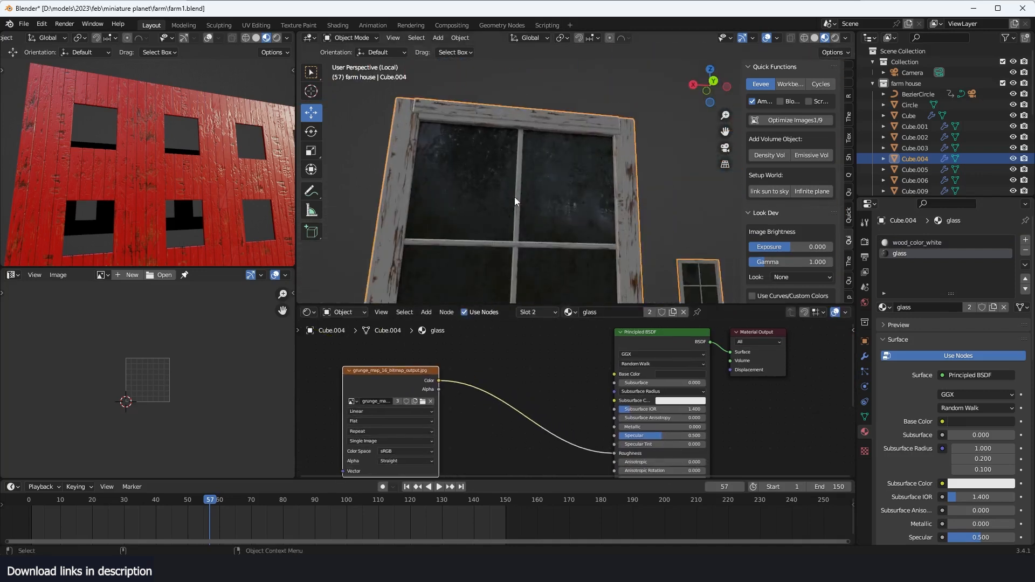
left_click(665, 336)
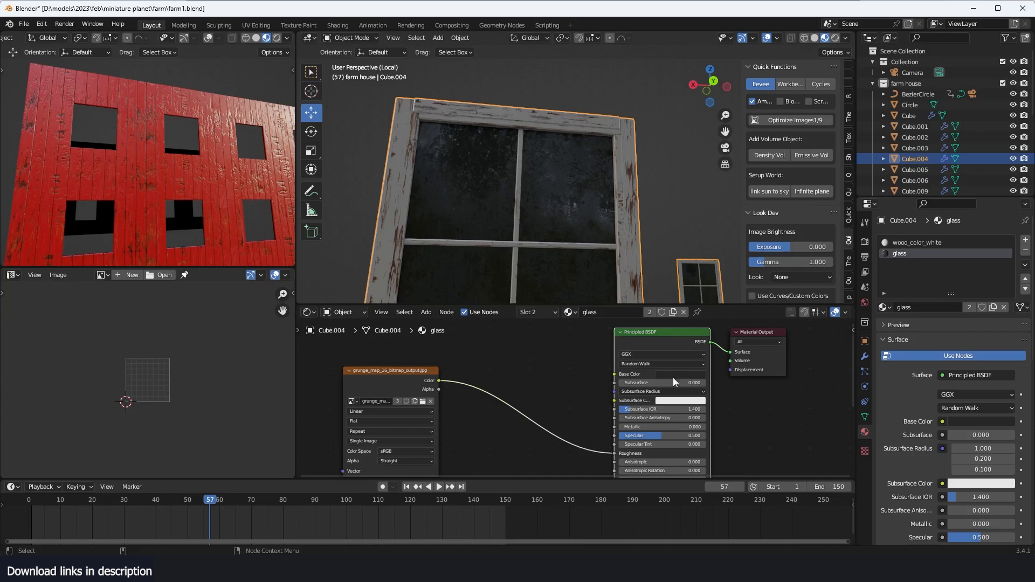
middle_click_drag(515, 254, 506, 208)
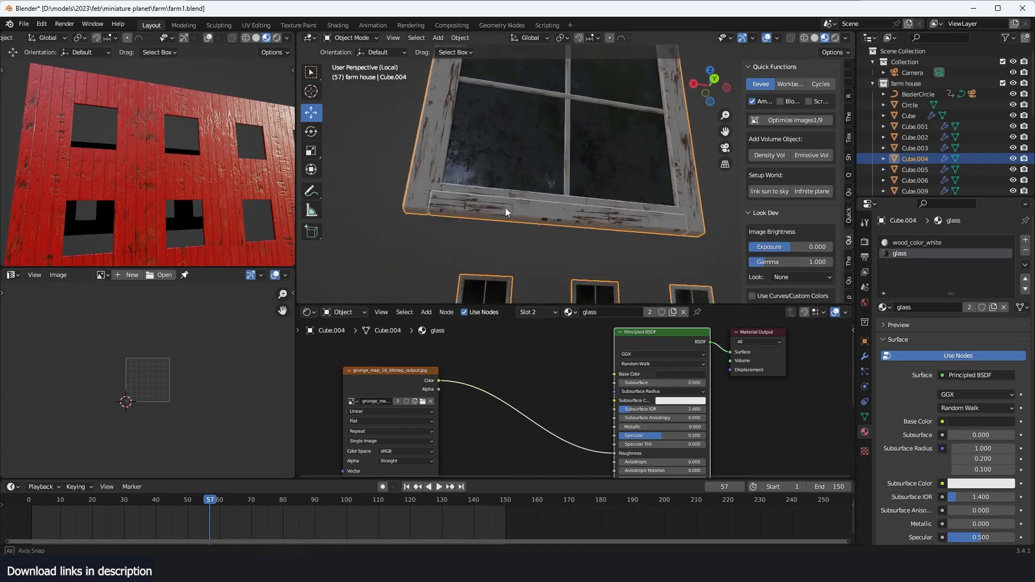
middle_click_drag(672, 217, 625, 254)
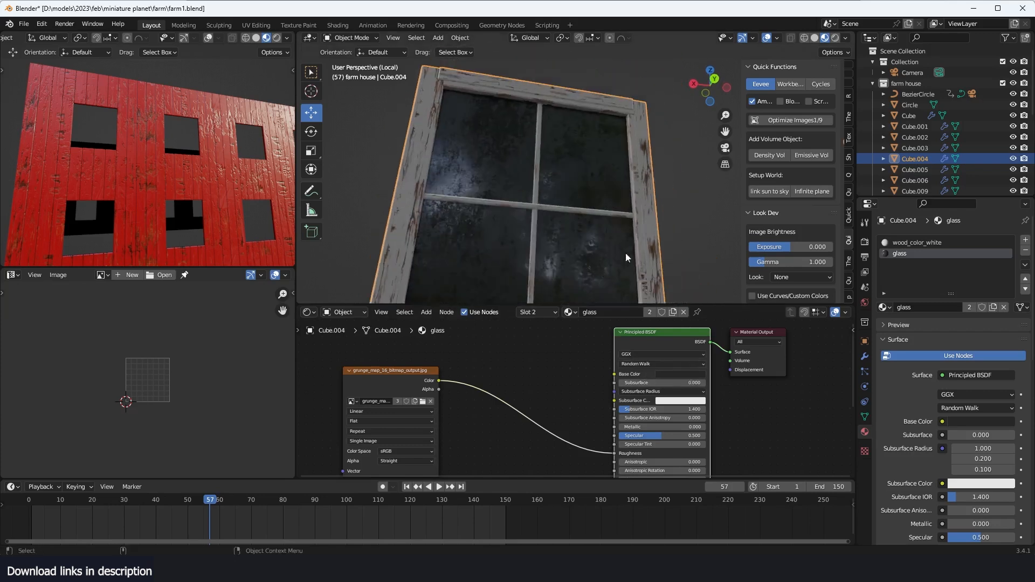
Set the glass material's Base Color to a near-black grey, leave local view and deselect the windows
left_click(688, 375)
mouse_move(727, 302)
left_mouse_down()
mouse_move(724, 261)
mouse_move(724, 317)
left_mouse_up()
scroll(636, 186, "down", 6)
middle_click_drag(626, 248, 648, 241)
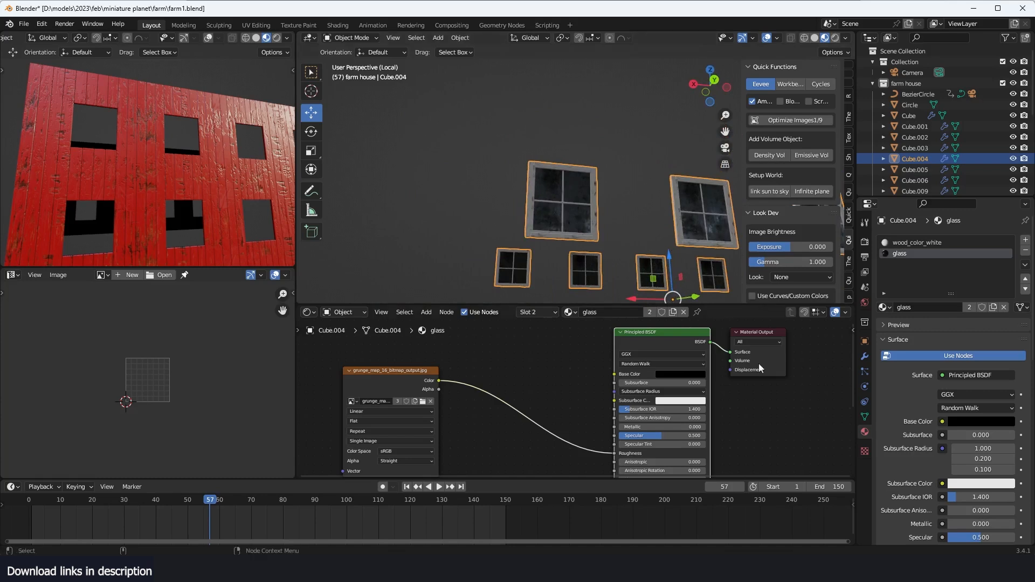
scroll(690, 383, "up", 2)
left_click(710, 369)
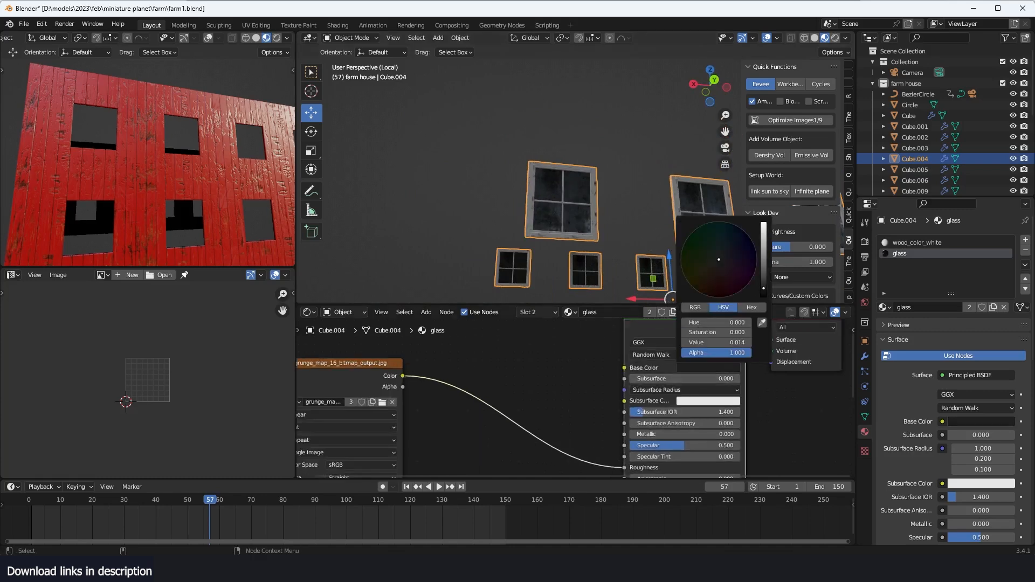
left_click_drag(763, 288, 763, 293)
key("KP_Divide")
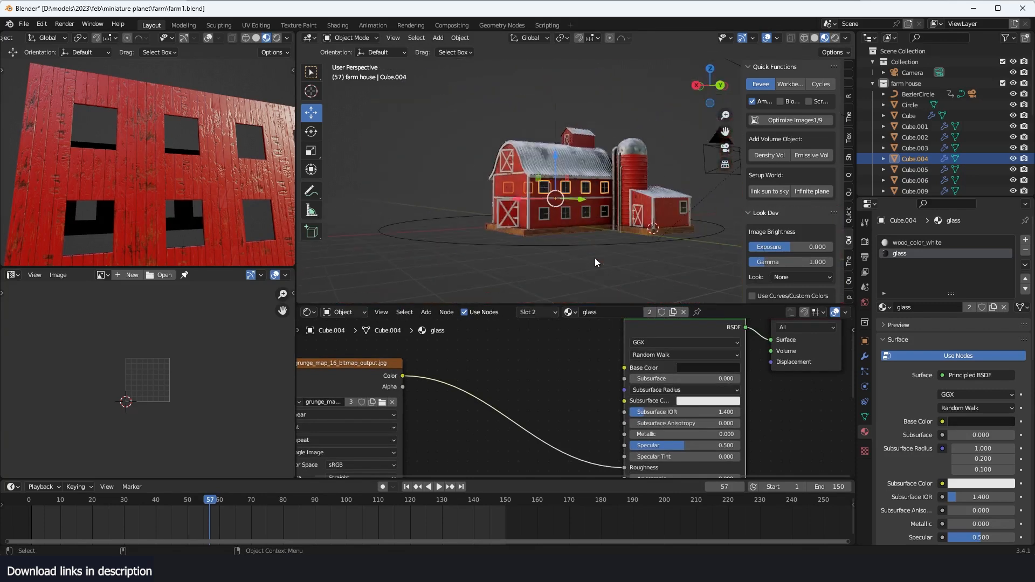
left_click(594, 258)
Examine the whole textured barn from several sides and distances, selecting its metal roof
middle_click_drag(522, 231, 652, 245)
scroll(654, 246, "up", 4)
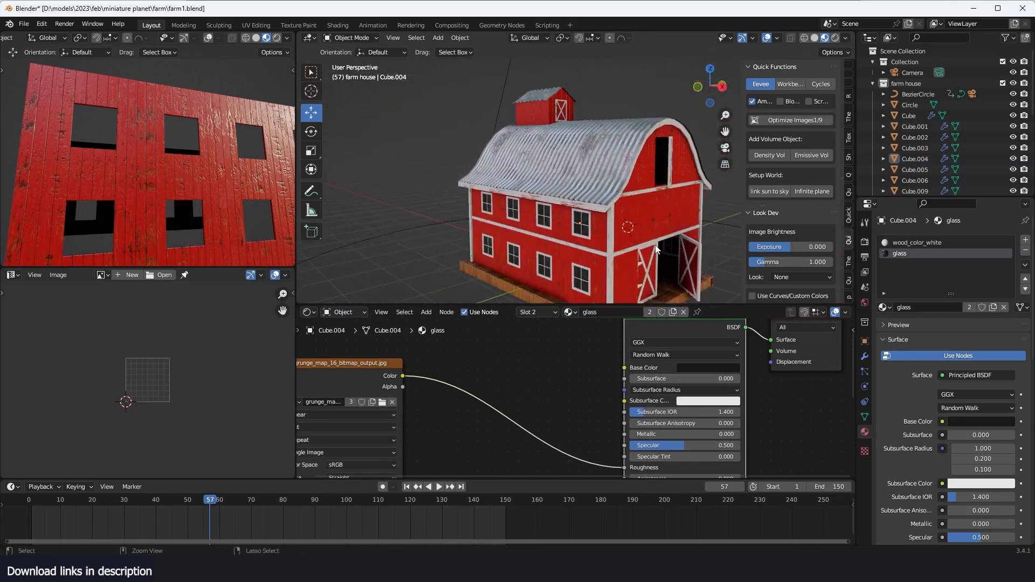
middle_click_drag(564, 237, 487, 218)
scroll(482, 264, "down", 3)
scroll(519, 217, "up", 4)
scroll(538, 257, "down", 3)
scroll(487, 217, "up", 4)
left_click(575, 183)
middle_click_drag(574, 183, 587, 211)
scroll(519, 193, "down", 3)
scroll(586, 211, "up", 3)
left_click(587, 210)
middle_click_drag(501, 175, 603, 183)
scroll(628, 178, "down", 3)
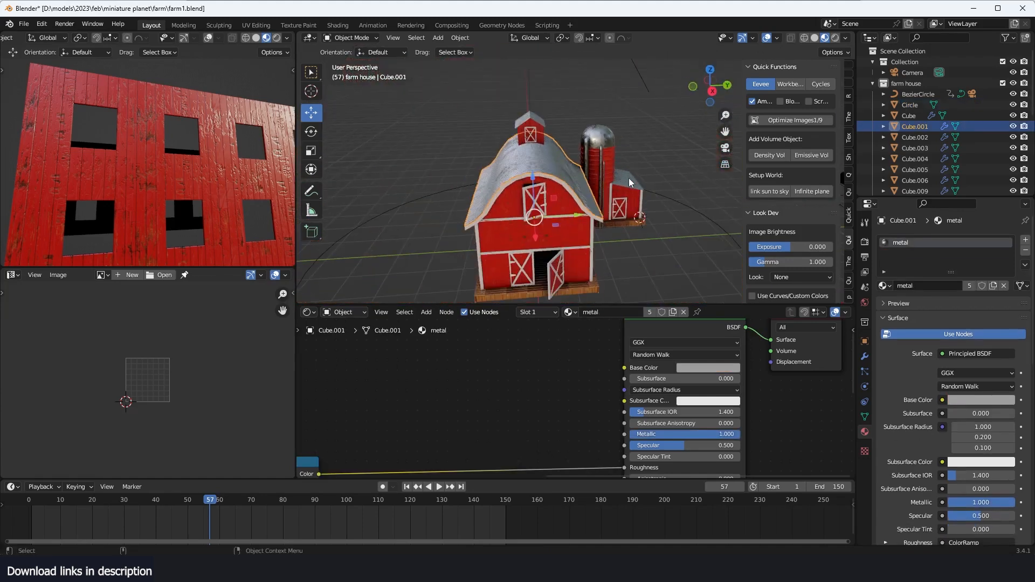
Place the 3D cursor above the barn in the front view and add a plane there
key("KP_1")
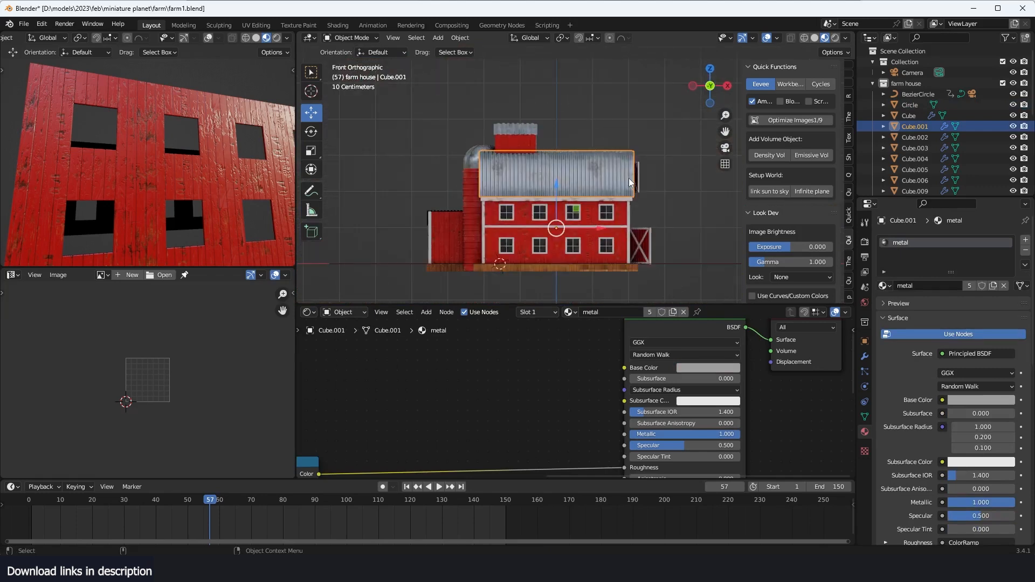
scroll(605, 208, "up", 3)
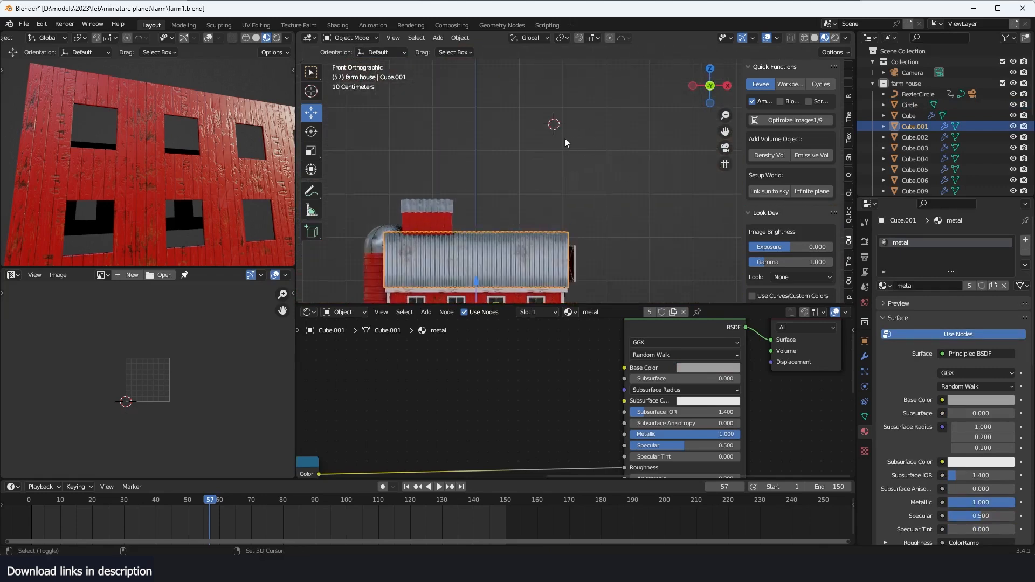
key("shift+a")
middle_click_drag(587, 147, 627, 175)
key("a")
key("shift+a")
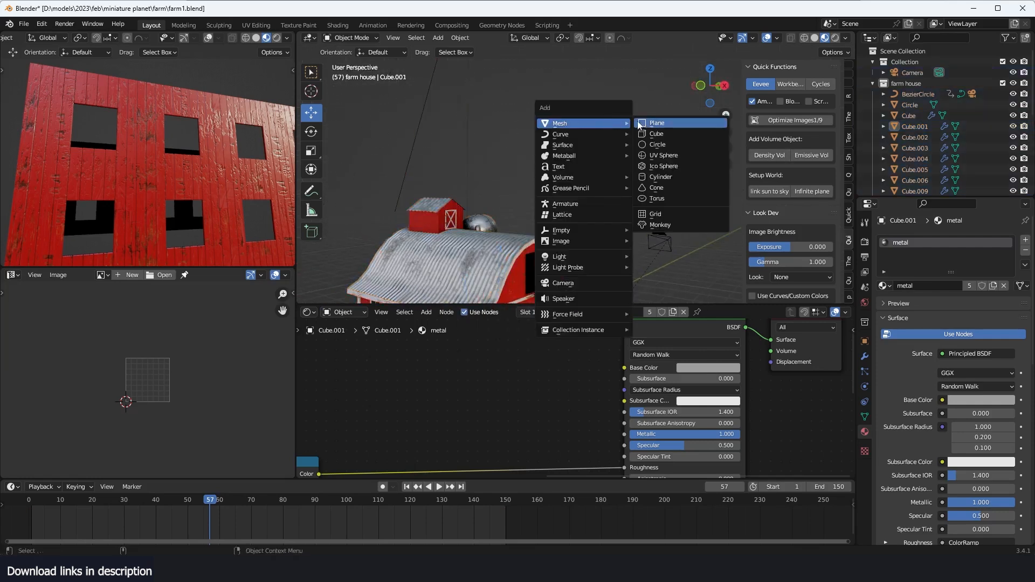
left_click(660, 123)
Rotate the new plane 90° around the X axis so it stands upright
key("r")
key("x")
key("9")
key("0")
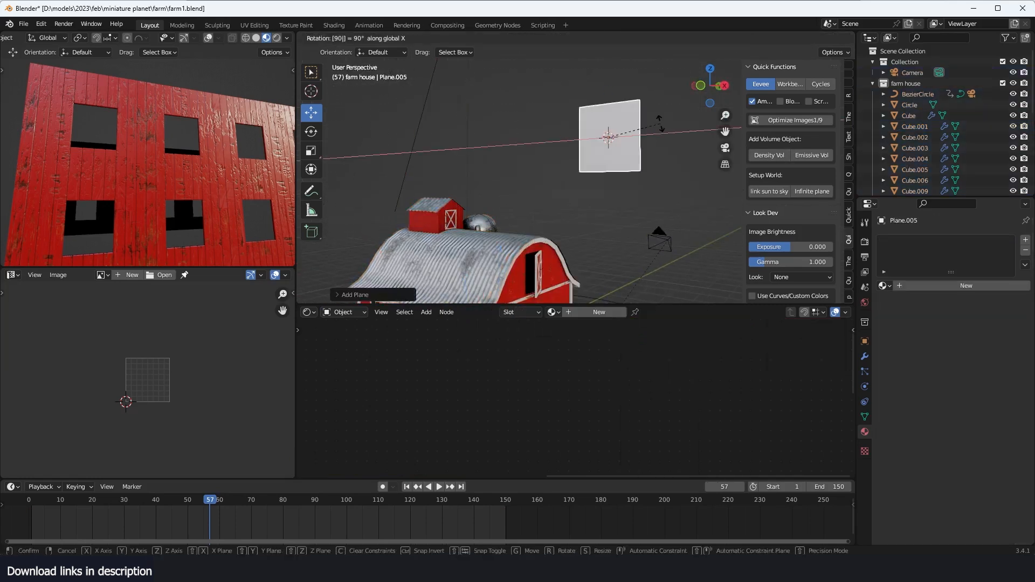
key("Return")
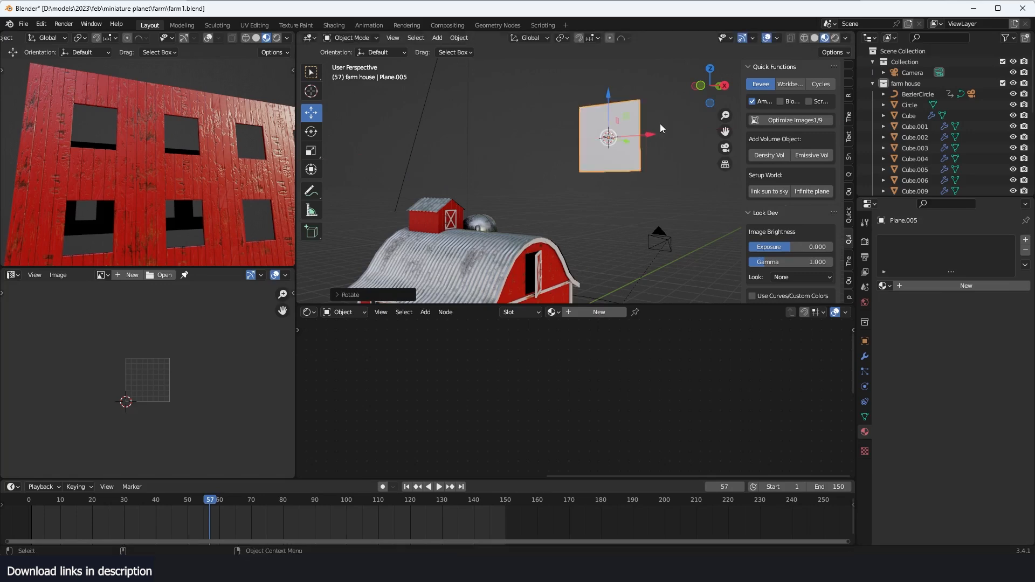
Stretch the upright plane along the X axis in Edit Mode to make it a wide rectangle
middle_click_drag(661, 132, 666, 170)
key("Tab")
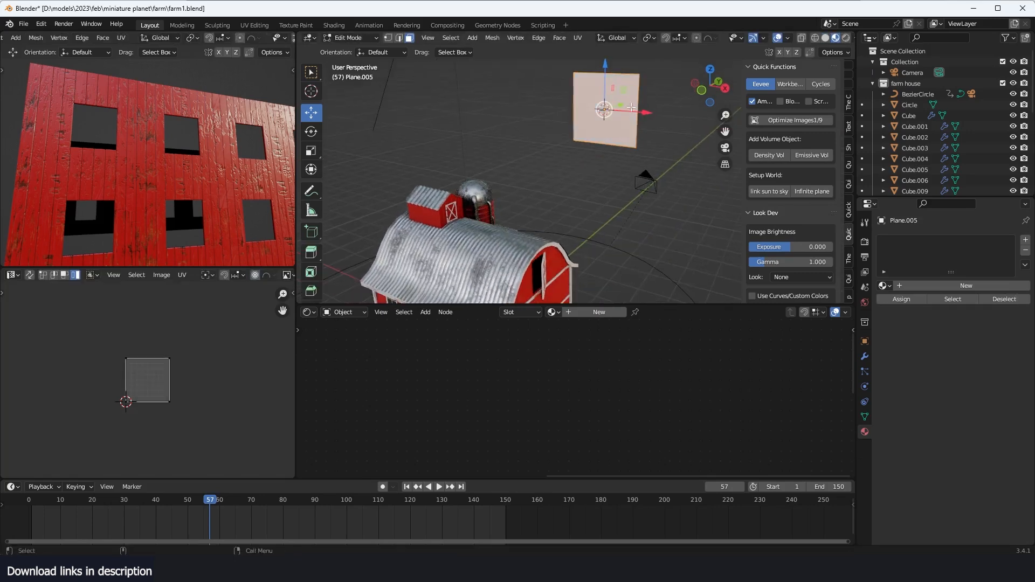
scroll(631, 107, "down", 3)
key("s")
key("x")
left_click(680, 110)
key("ctrl+e")
left_click(567, 108)
right_click(666, 110)
key("ctrl+z")
Add a centered vertical loop cut to the plane and raise its top middle vertex to form a gable peak
key("ctrl+e")
key("Escape")
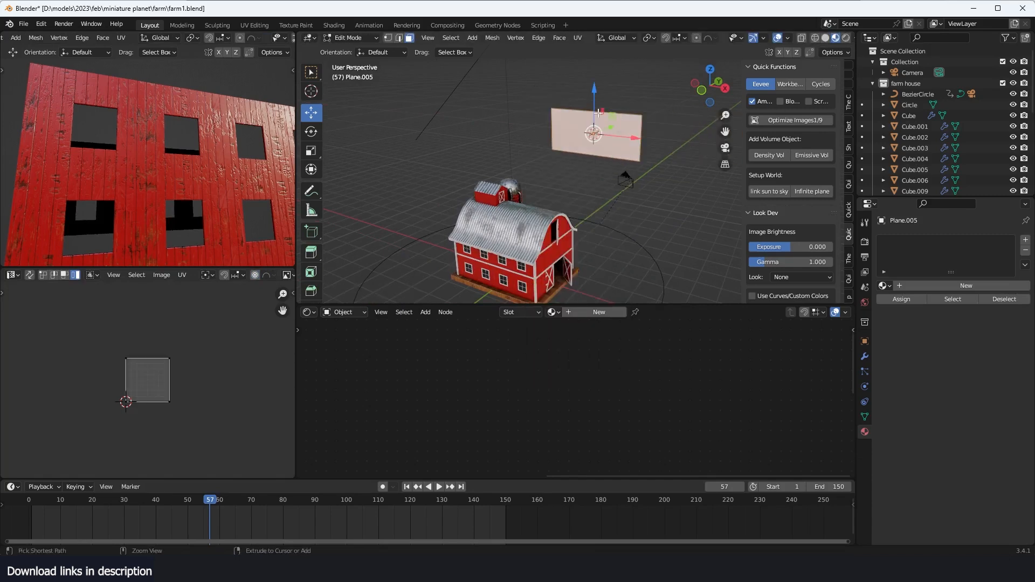
left_click(606, 124)
right_click(606, 124)
key("1")
left_click(594, 111)
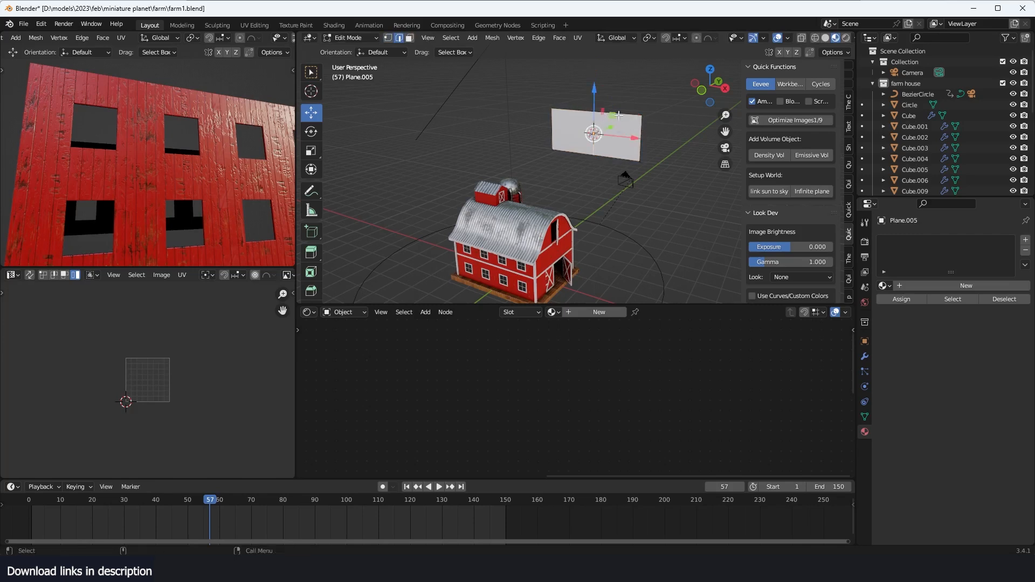
left_click_drag(596, 87, 597, 48)
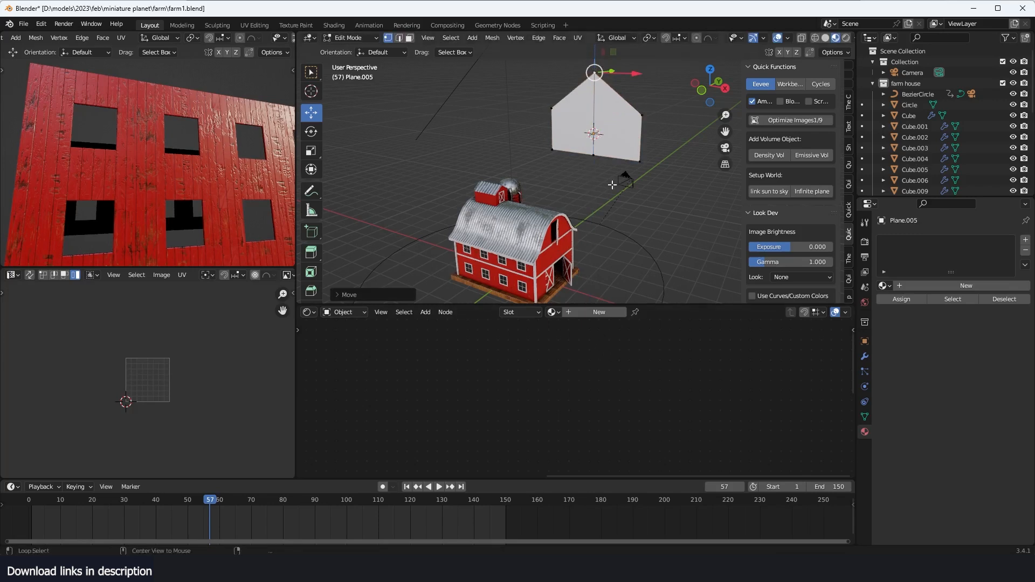
Bevel the plane's central vertical edge with multiple segments to round the gable peak into an arch
key("2")
key("ctrl+b")
scroll(702, 160, "up", 8)
left_click(702, 161)
Raise the arch's top middle along Z using proportional editing with Sphere falloff and a reduced influence radius
key("1")
middle_click_drag(630, 124, 632, 157)
key("2")
left_click(598, 111)
left_click(704, 39)
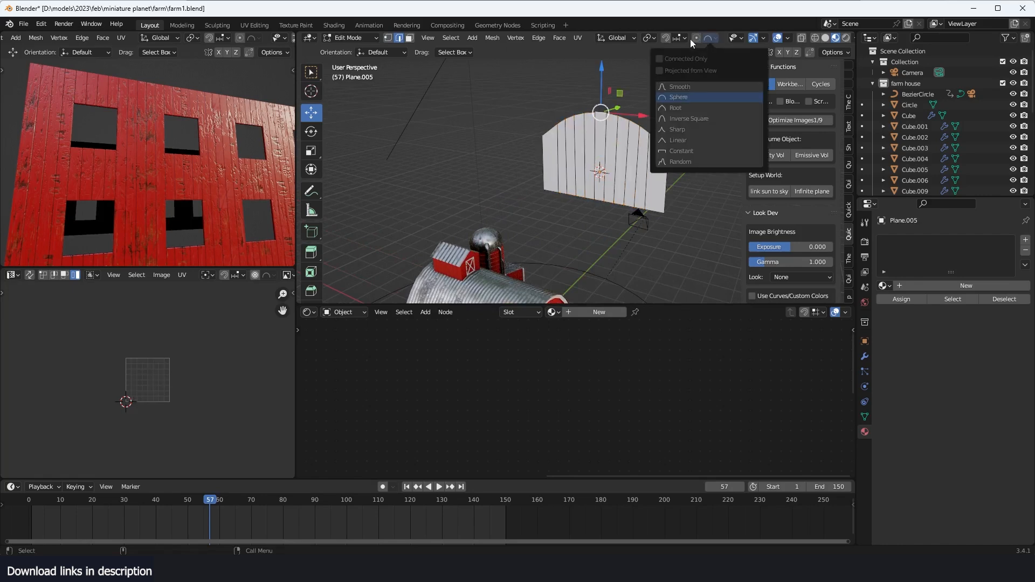
key("g")
key("z")
right_click(602, 155)
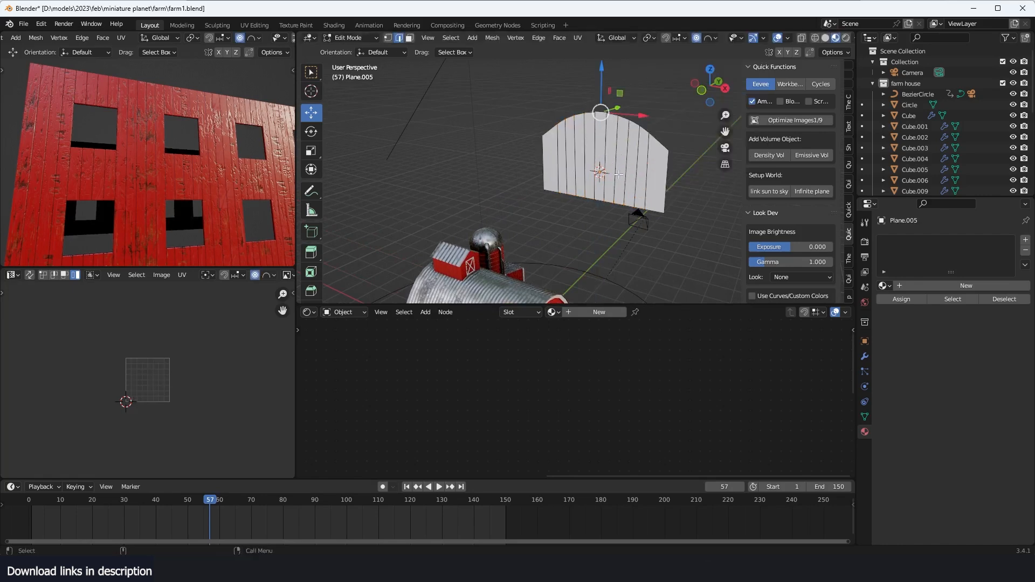
key("g")
key("z")
scroll(620, 156, "down", 5)
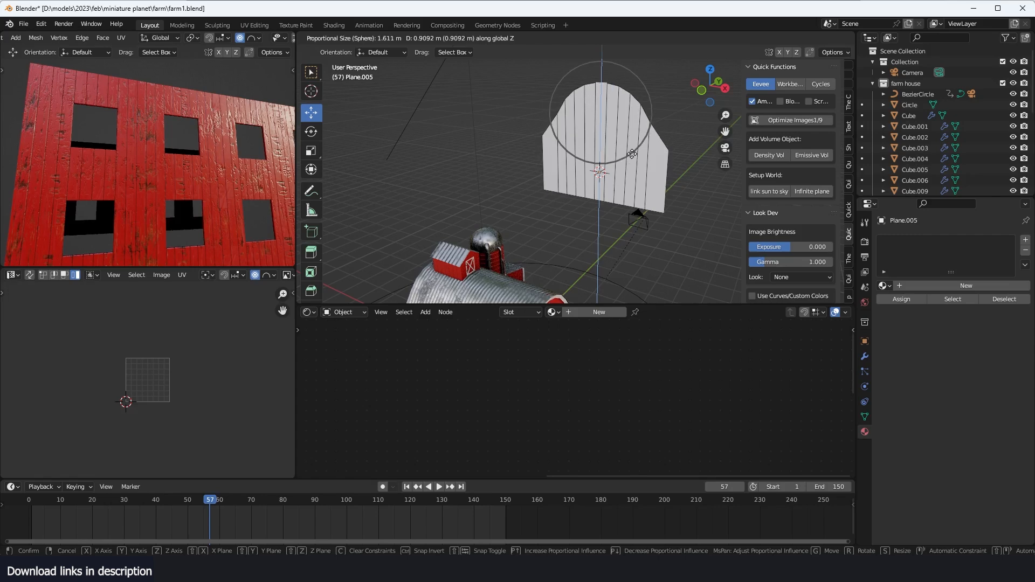
left_click(637, 161)
Review the arched plane in Object Mode from another angle and return to Edit Mode
key("Tab")
middle_click_drag(638, 169, 667, 199)
key("Tab")
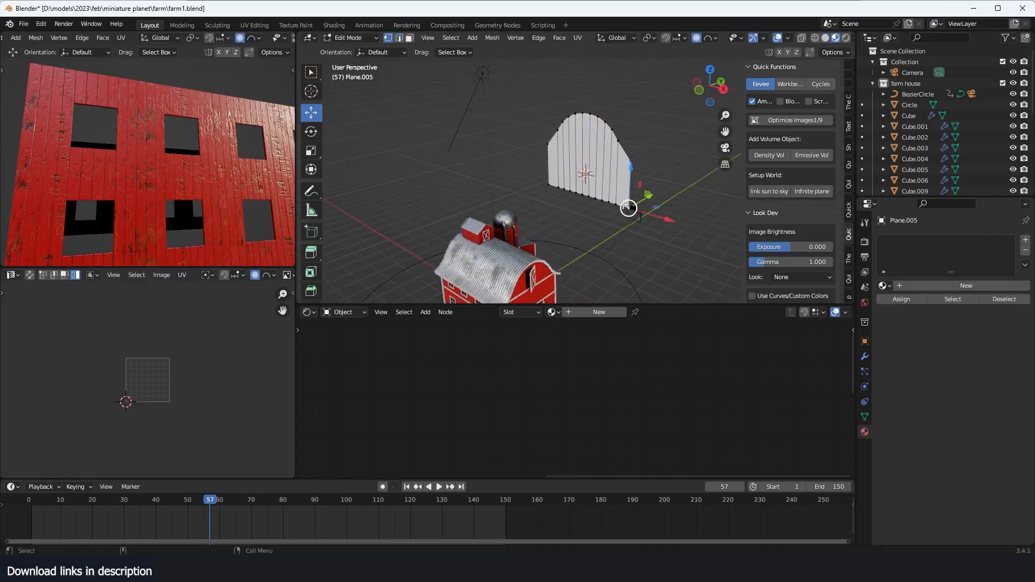
Delete the lower part of the arched plane, leaving its curved outline, and extrude that outline along Y into a long arched roof
key("x")
left_click(669, 132)
key("e")
key("y")
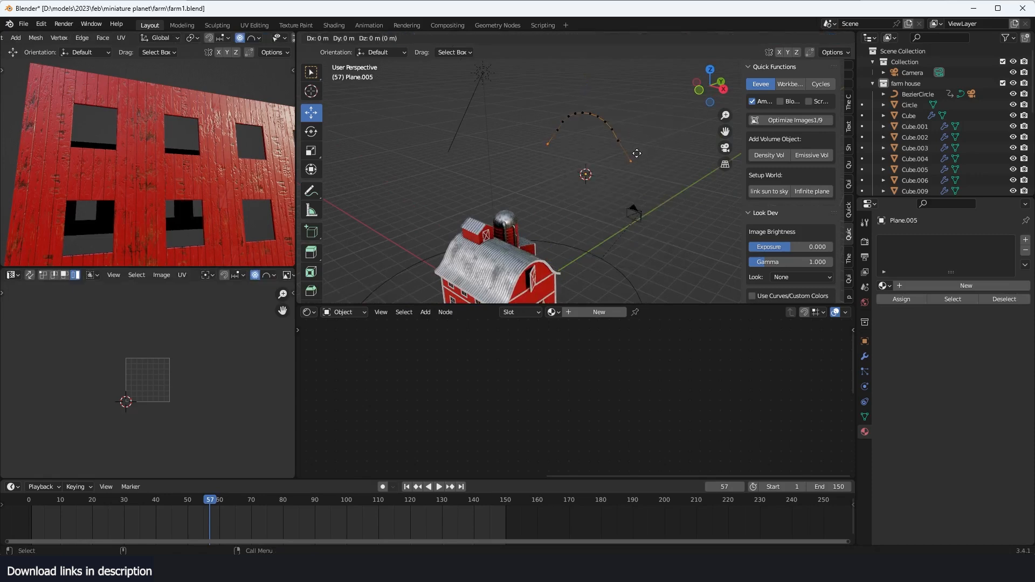
left_click(740, 126)
scroll(671, 141, "up", 3)
middle_click_drag(672, 141, 625, 202, "shift")
left_click(487, 267)
middle_click_drag(488, 266, 470, 276)
scroll(469, 276, "down", 3)
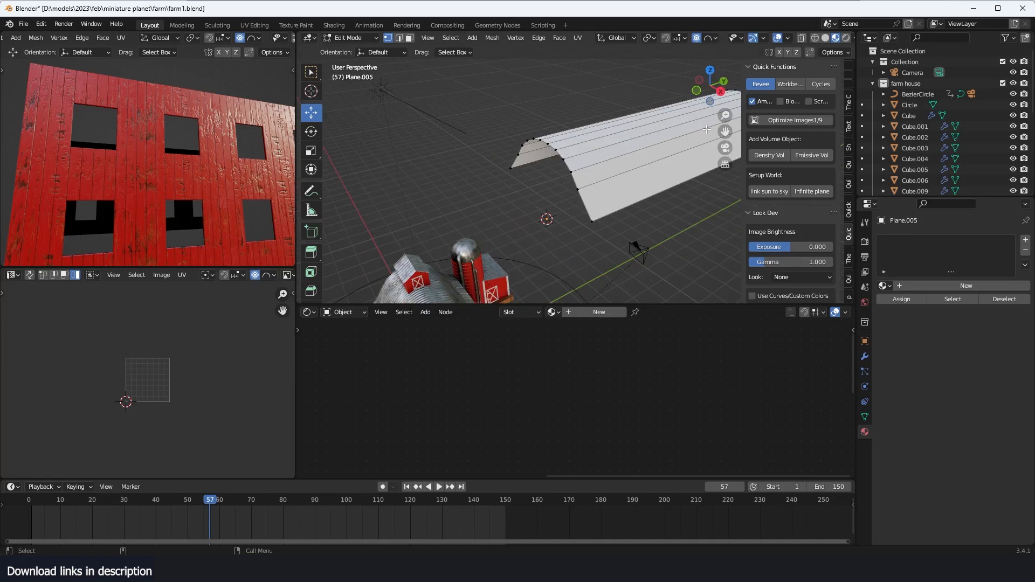
middle_click_drag(706, 129, 581, 153, "shift")
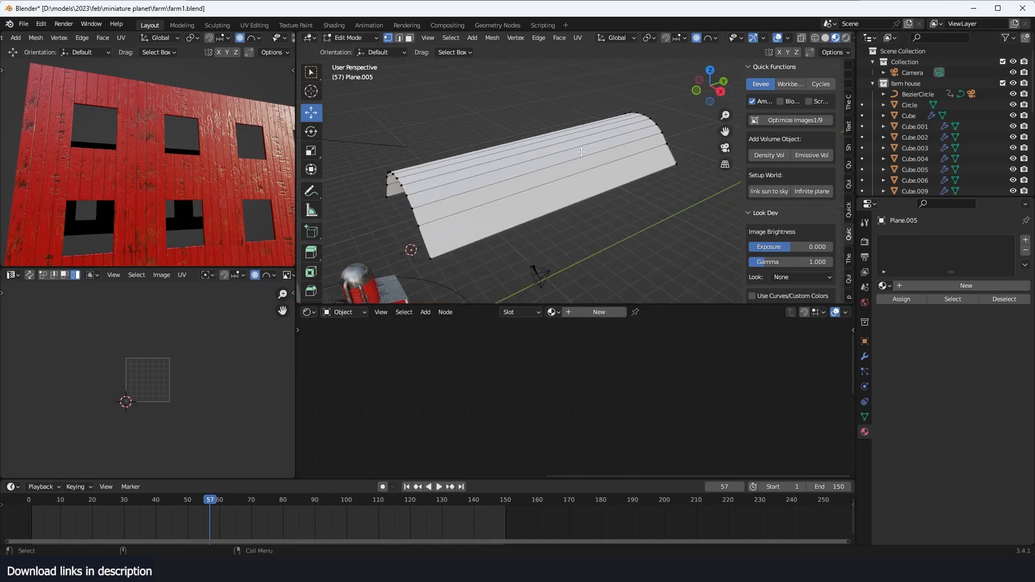
left_click(557, 173)
scroll(569, 190, "up", 4)
key("2")
key("alt+a")
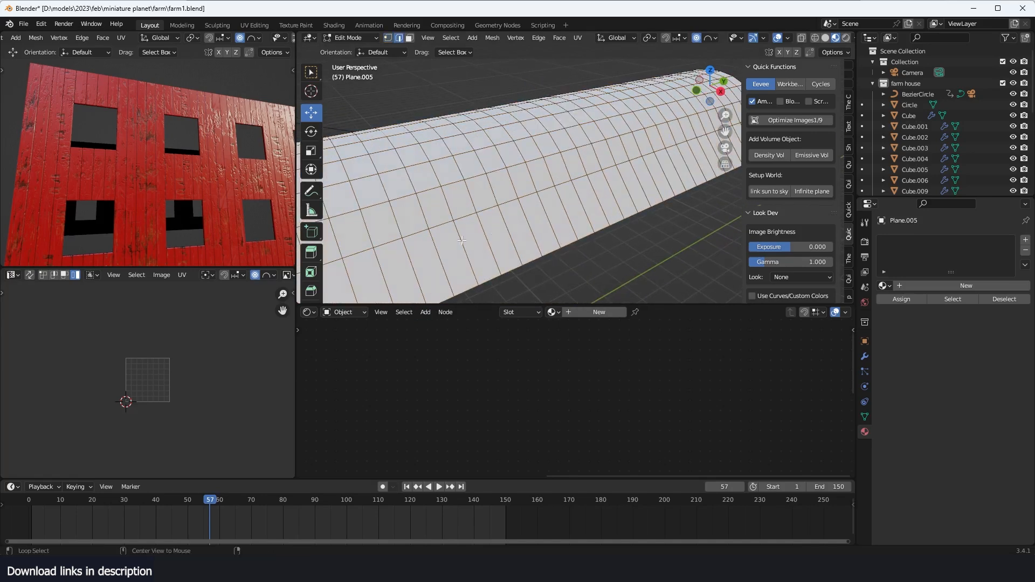
scroll(456, 242, "down", 1, "alt")
scroll(455, 242, "down", 3)
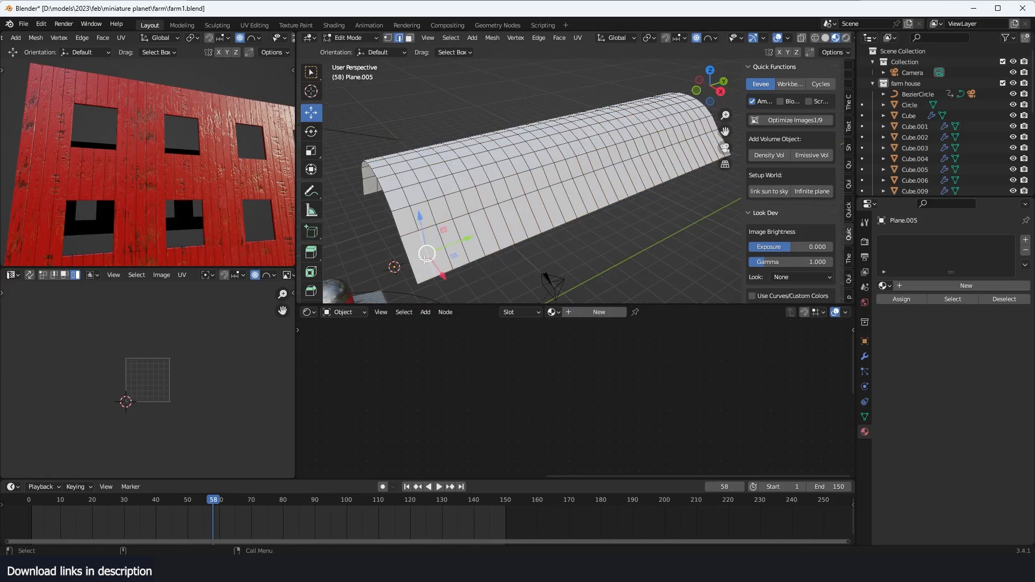
key("ctrl+z")
key("ctrl+z")
key("ctrl+z")
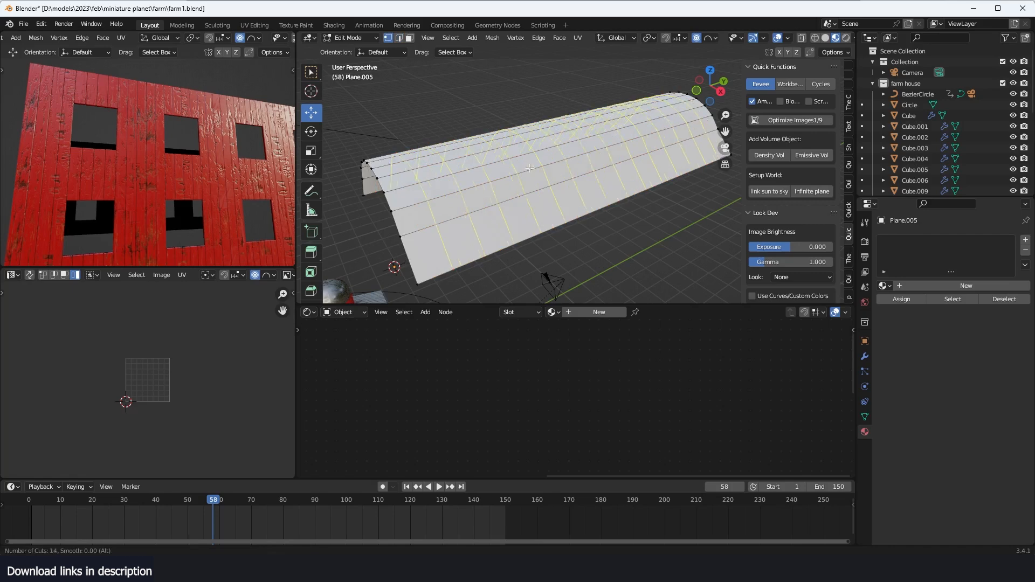
Add evenly spaced crosswise loop cuts along the arched roof's length and bevel them into narrower strips
key("2")
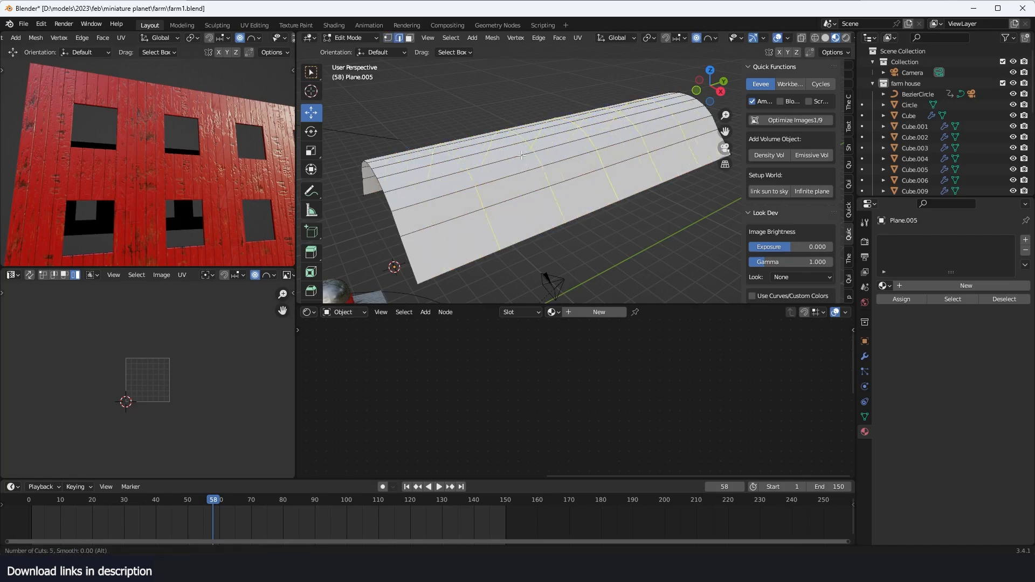
left_click(669, 197)
right_click(668, 197)
middle_click_drag(669, 196, 695, 194)
key("ctrl+b")
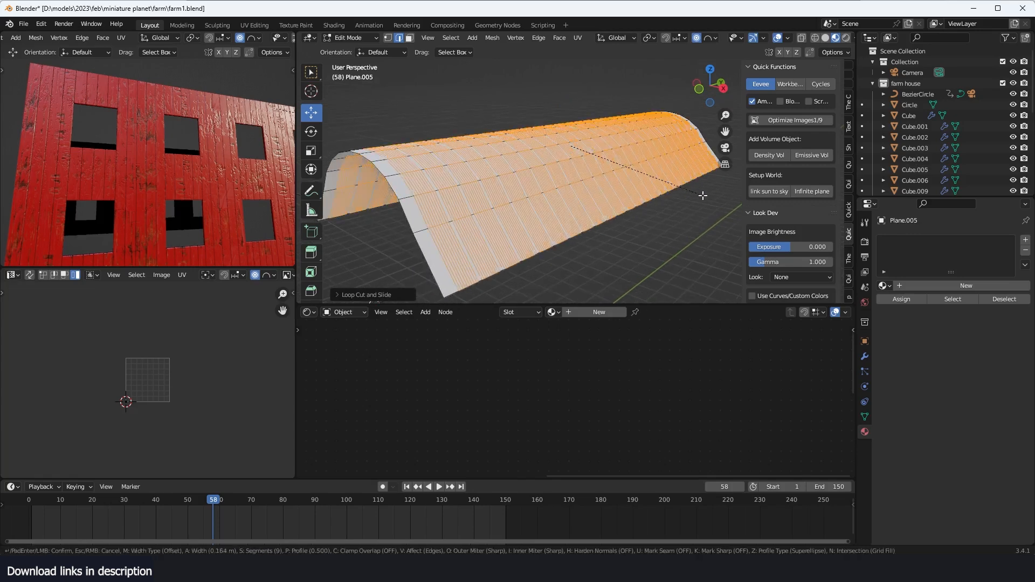
key("Escape")
Turn off proportional editing and offset the alternating edge loops with Shrink/Fatten to corrugate the roof
key("ctrl+KP_Subtract")
key("alt+s")
right_click(712, 190)
key("o")
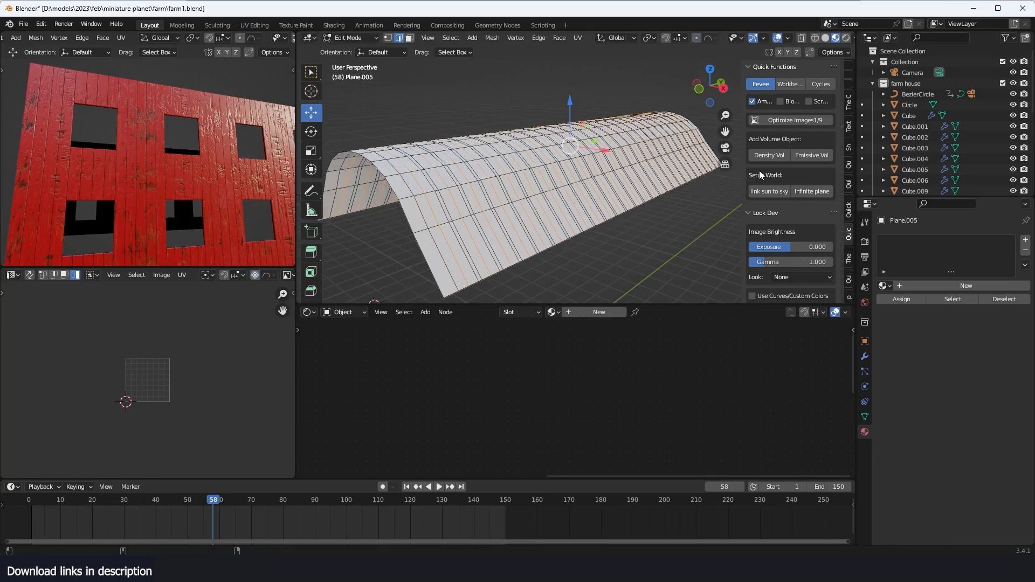
key("alt+s")
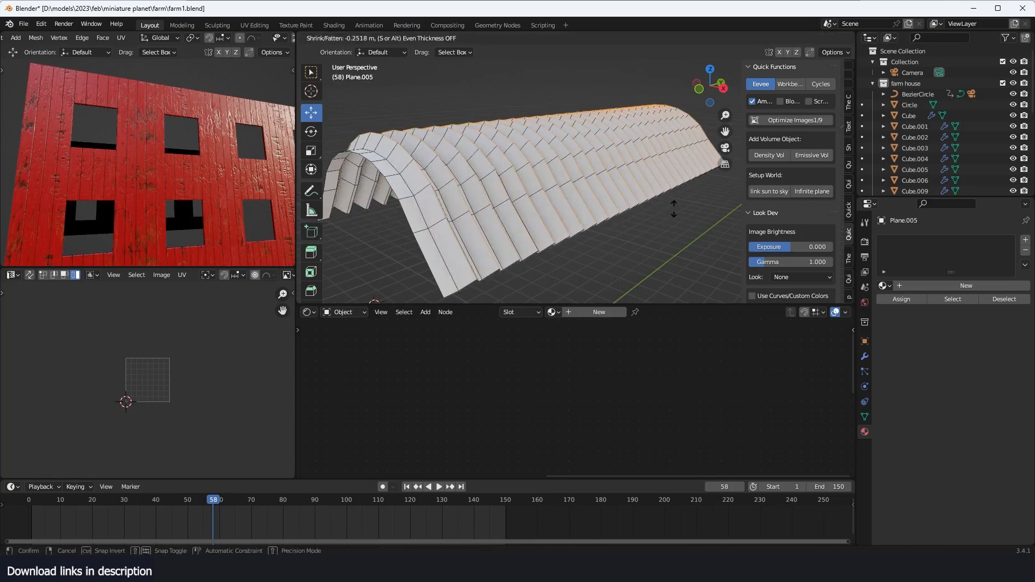
left_click(679, 223)
Bevel all the roof's corrugation edges to soften the ridges and return to Object Mode
key("a")
key("ctrl+b")
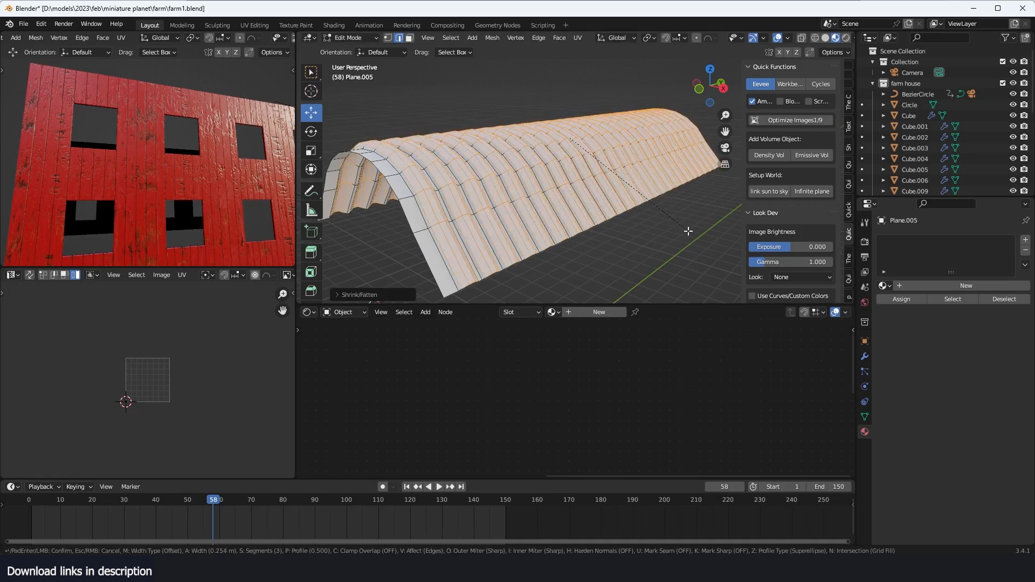
left_click(678, 235)
key("Tab")
middle_click_drag(671, 238, 510, 274)
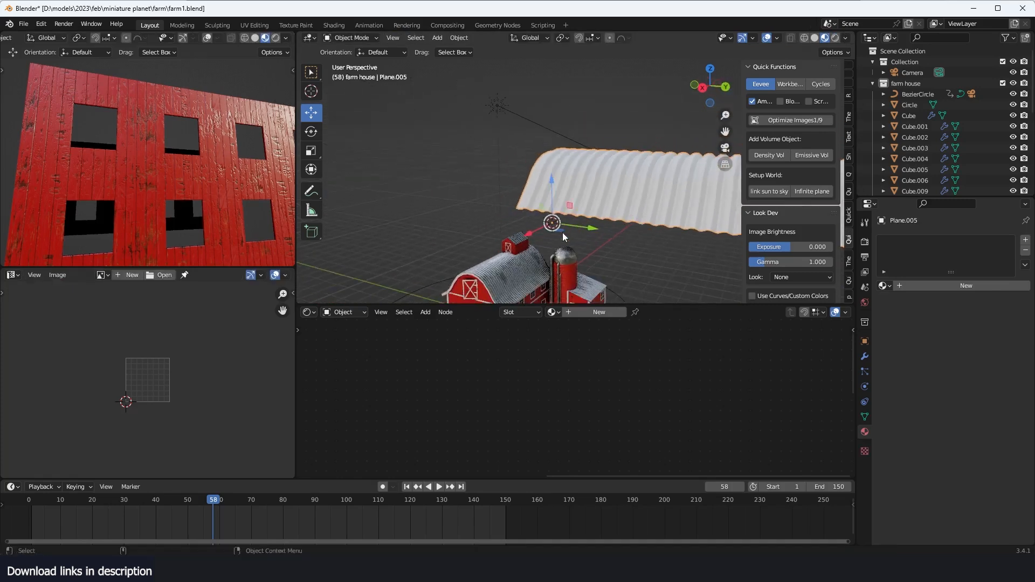
Link the barn roof's metal material to the new corrugated roof
left_click(505, 279)
key("ctrl+l")
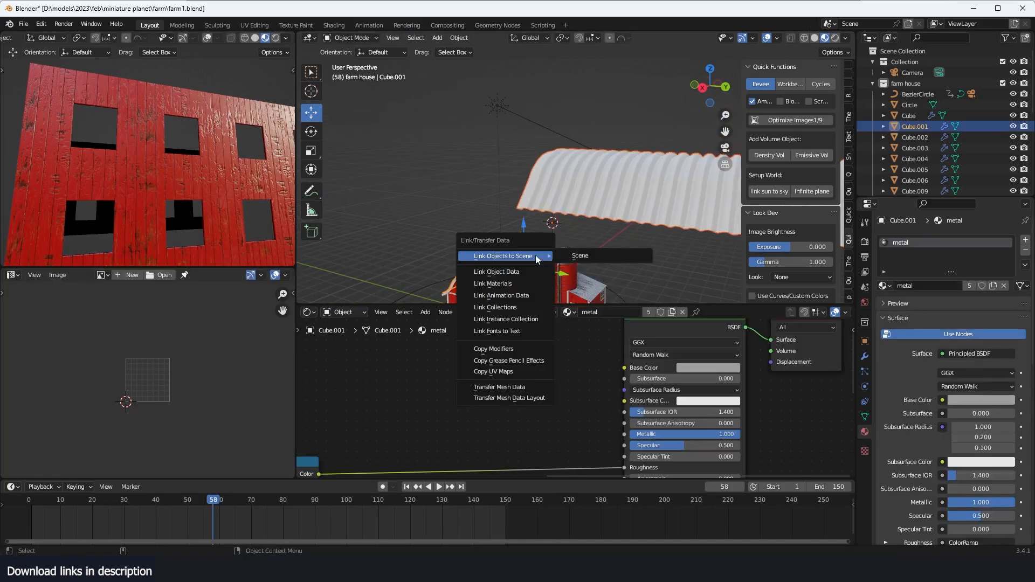
left_click(518, 285)
left_click(553, 230)
middle_click_drag(553, 231, 620, 234)
scroll(607, 213, "up", 3)
left_click(596, 197)
Unwrap the UVs of the whole corrugated roof mesh
key("Tab")
key("Tab")
key("Tab")
key("a")
key("u")
left_click(609, 173)
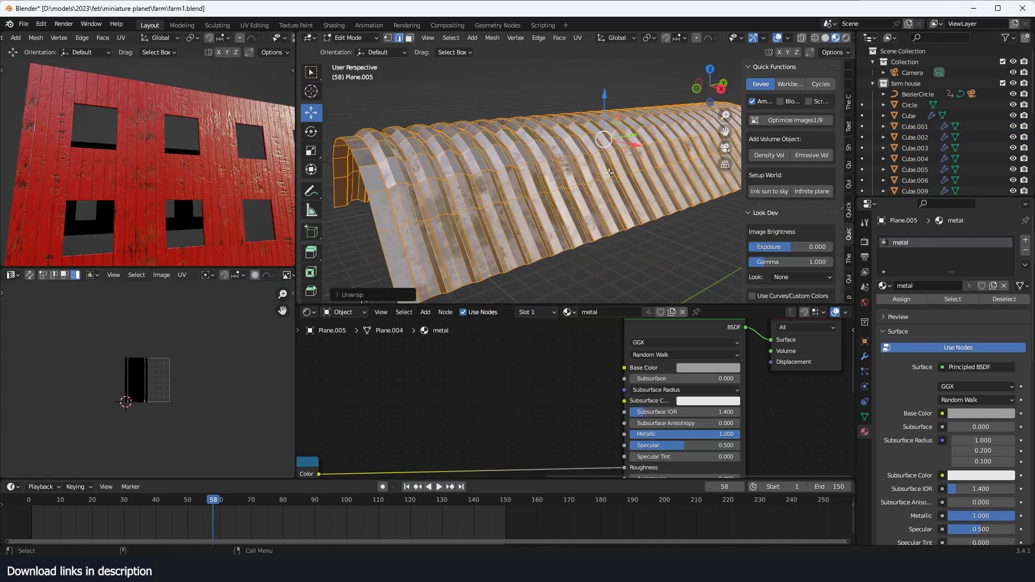
Return to Object Mode and delete the demonstration roof above the barn
key("Tab")
right_click(609, 183)
left_click(609, 183)
middle_click_drag(609, 183, 564, 196)
scroll(566, 199, "down", 7)
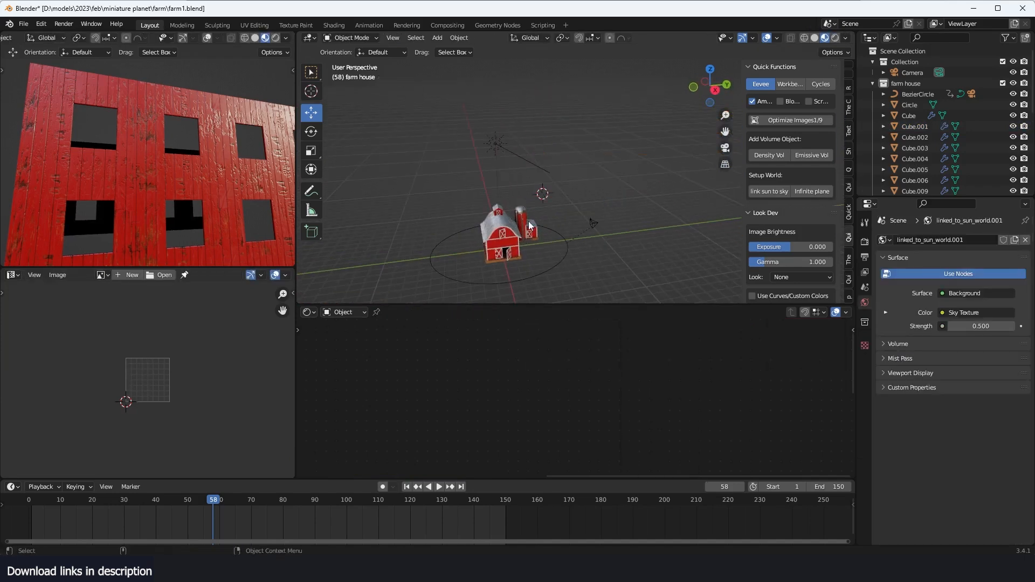
Examine the farm house's silo, corrugated metal roofs and side windows from several angles and distances
left_click(531, 222)
key("KP_Decimal")
middle_click_drag(620, 177, 539, 250)
scroll(586, 104, "down", 5)
scroll(645, 150, "down", 2)
left_click(632, 155)
scroll(666, 197, "up", 5)
scroll(694, 196, "up", 3)
scroll(688, 198, "down", 8)
scroll(554, 236, "down", 1)
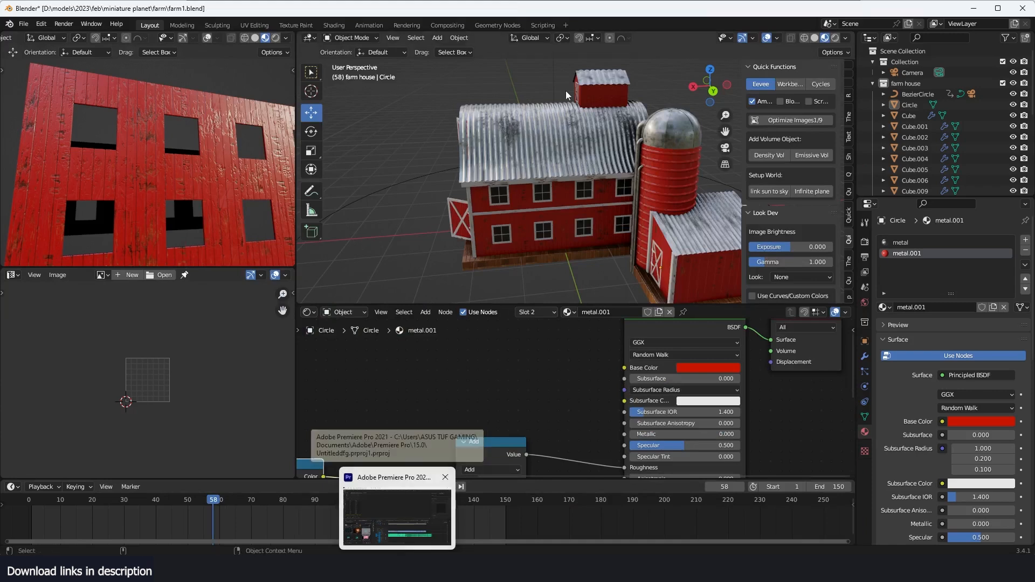
Select the circular path around the farm house and save the file
left_click(393, 179)
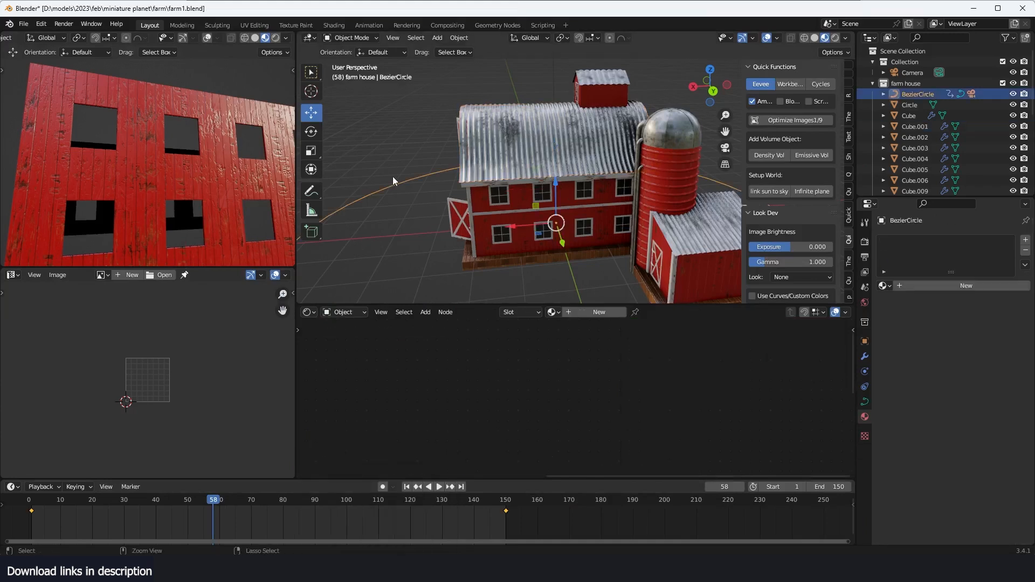
key("ctrl+s")
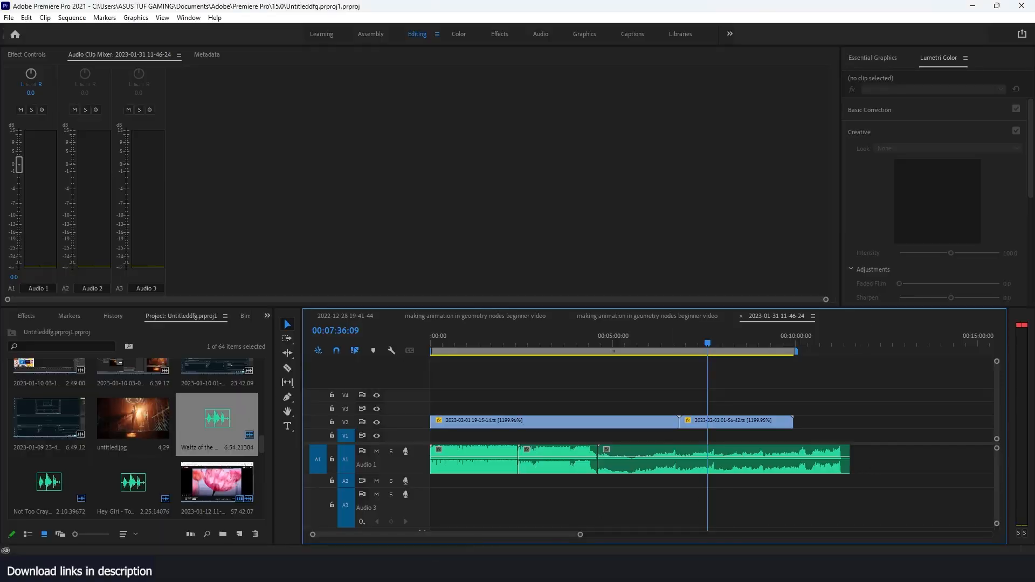
left_click(261, 569)
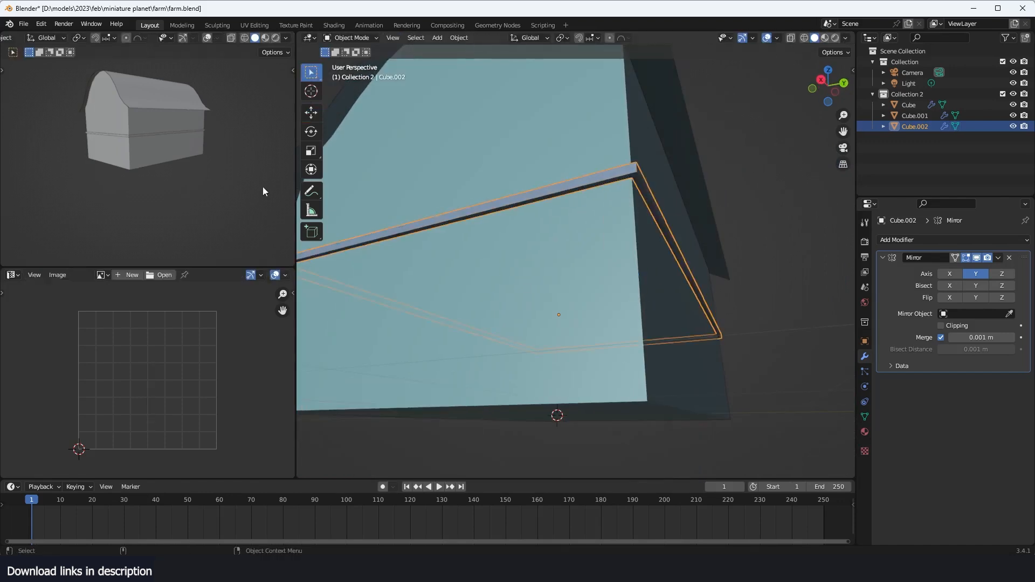
left_click(560, 168)
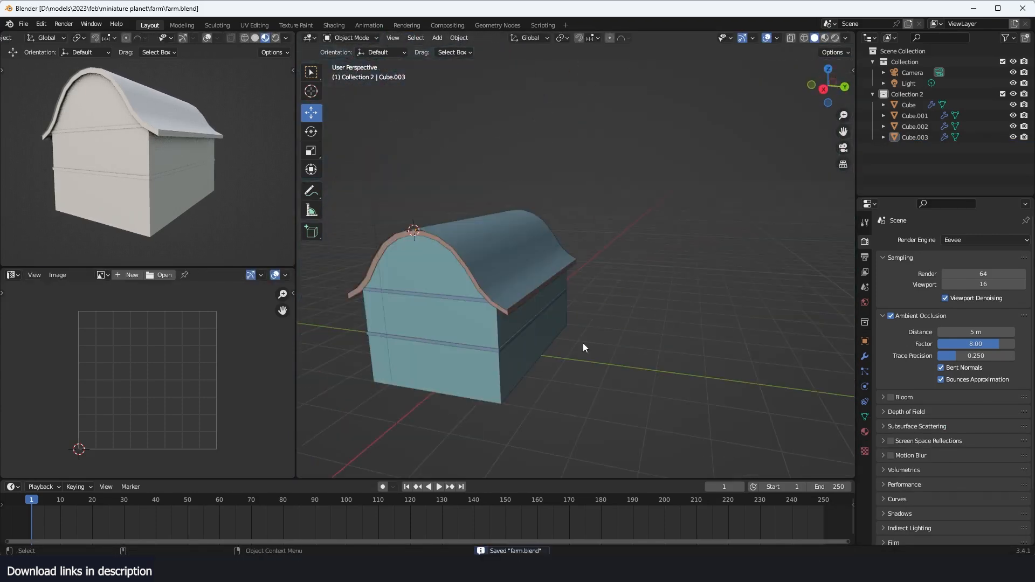
Isolate the window panel separated from the barn's side wall and shape its frame with a loop cut scaled along X
left_click(501, 353)
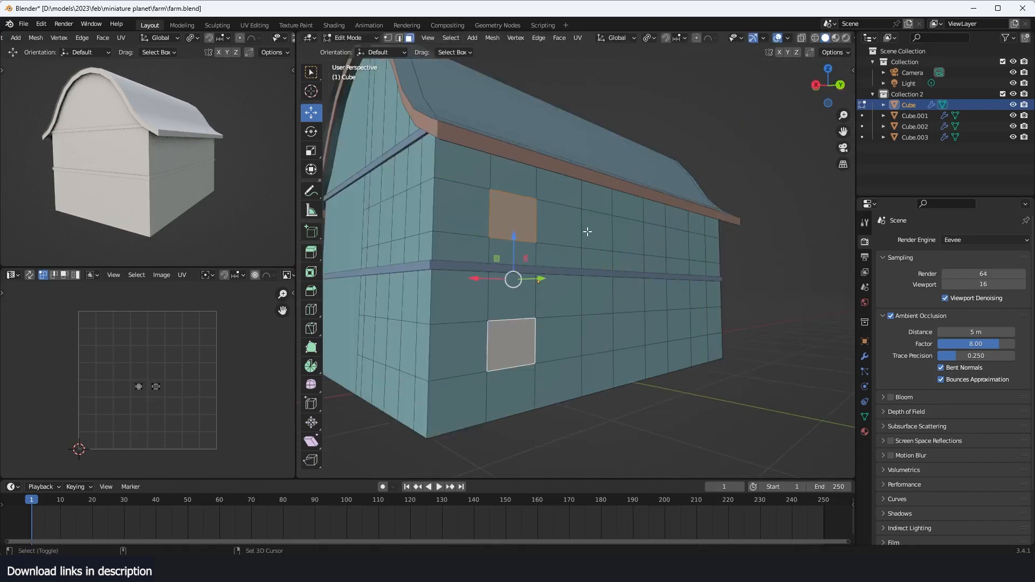
key("KP_Divide")
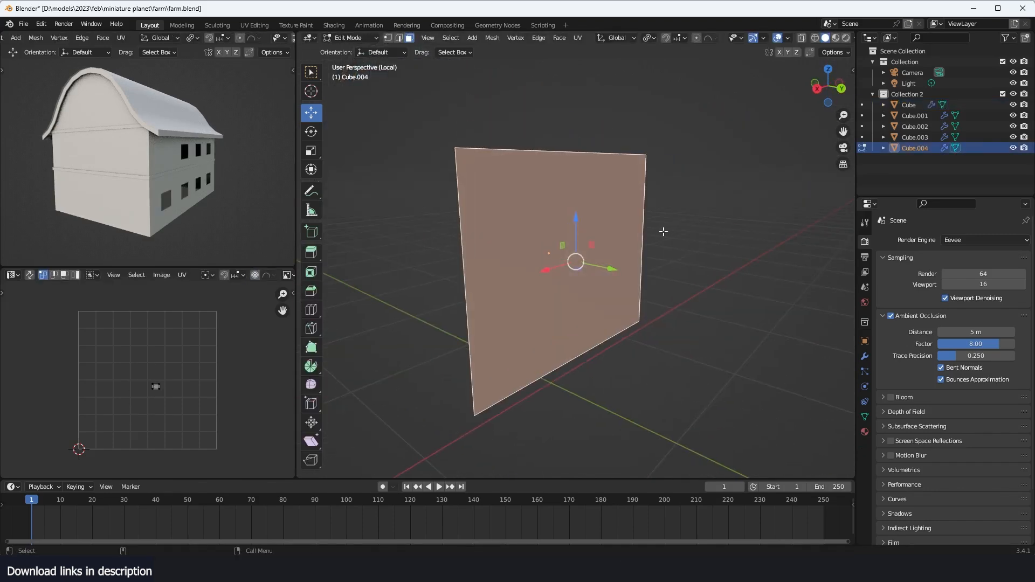
key("ctrl+KP_3")
key("ctrl+KP_1")
key("ctrl+r")
key("s")
left_click(615, 215)
key("x")
left_click(566, 145)
left_click(563, 375, "shift")
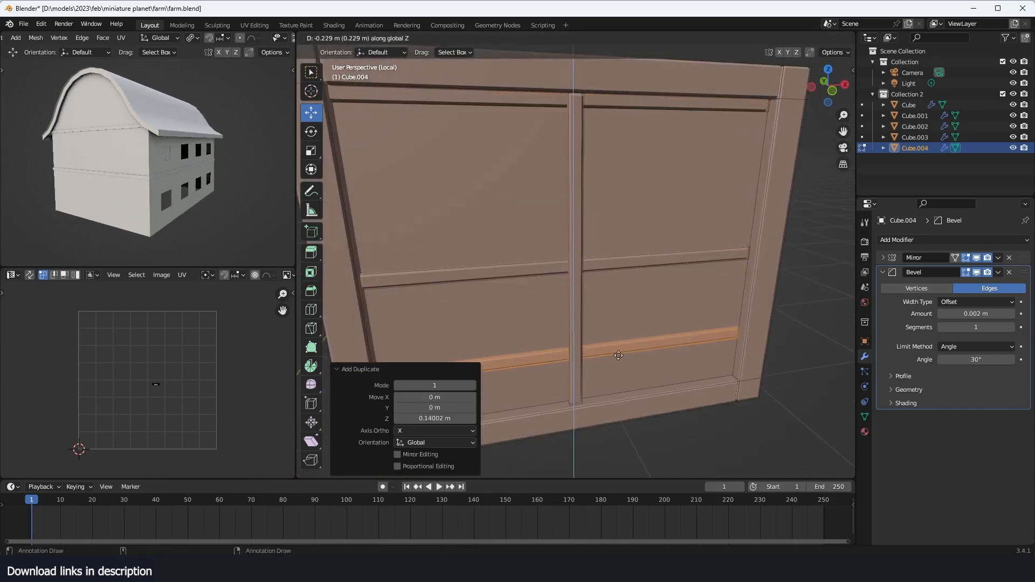
Move the window's horizontal bar 0.229 m down along Z and check the frame joints in X-ray view
left_click(618, 355)
key("alt+z")
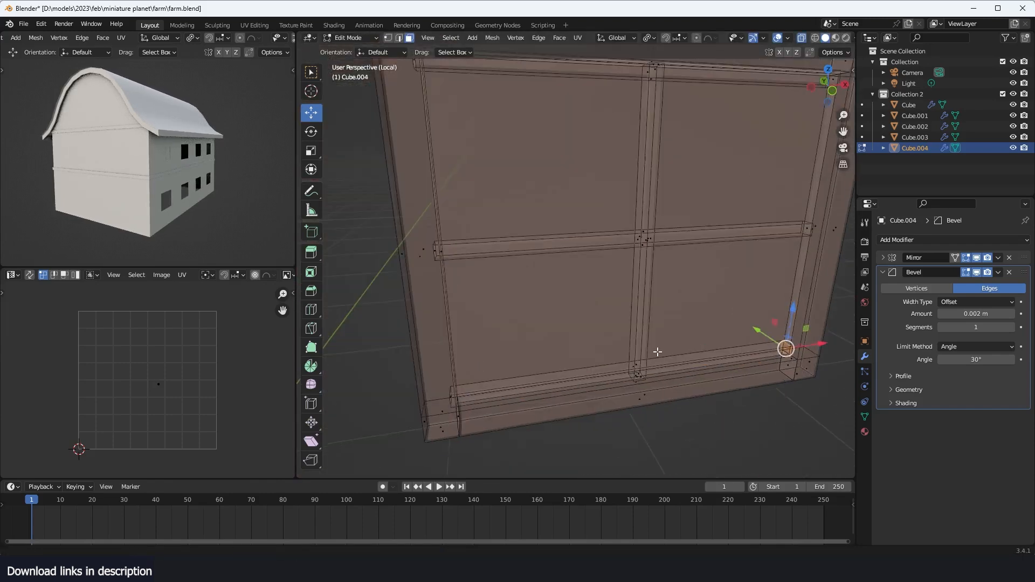
key("alt+z")
key("Tab")
middle_click_drag(561, 270, 625, 259)
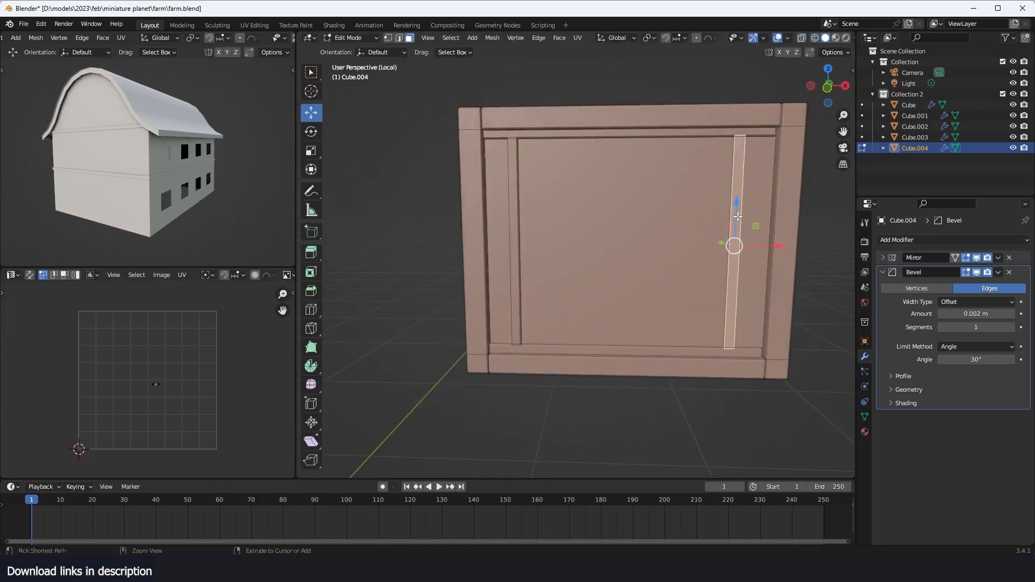
middle_click_drag(730, 232, 449, 403)
middle_click_drag(449, 403, 442, 405)
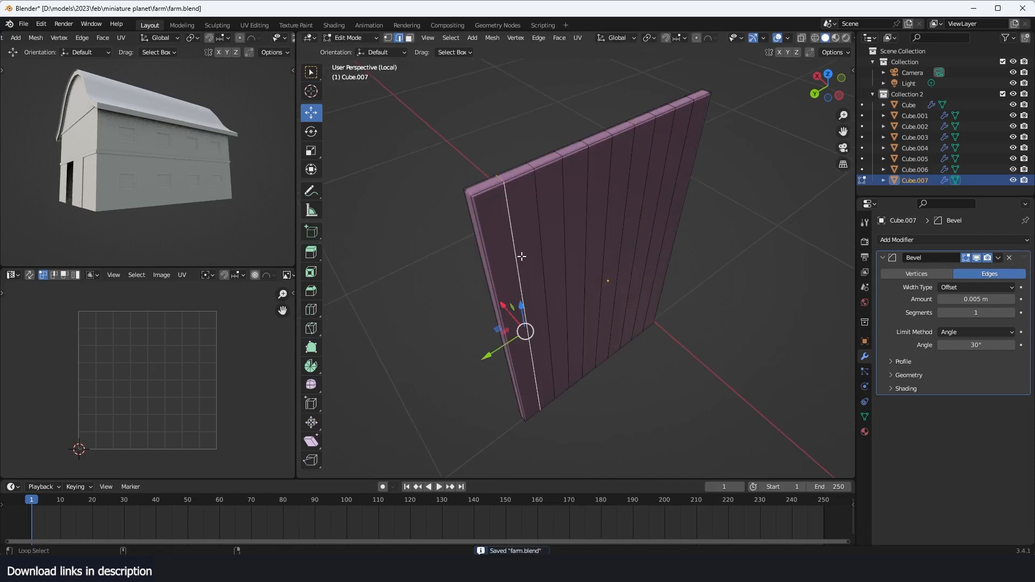
right_click(689, 216)
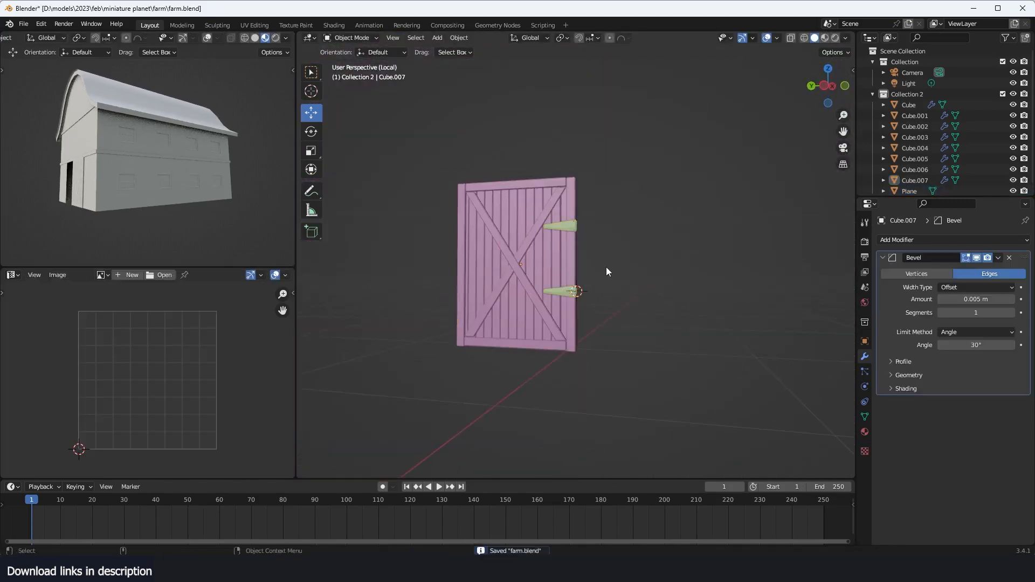
Select the outer edges of both door hinges and parent the plank door to the hinge object
left_click(560, 250)
left_click(584, 247)
left_click(569, 227)
key("Tab")
scroll(577, 232, "up", 4)
left_click(580, 187)
left_click(582, 330, "shift")
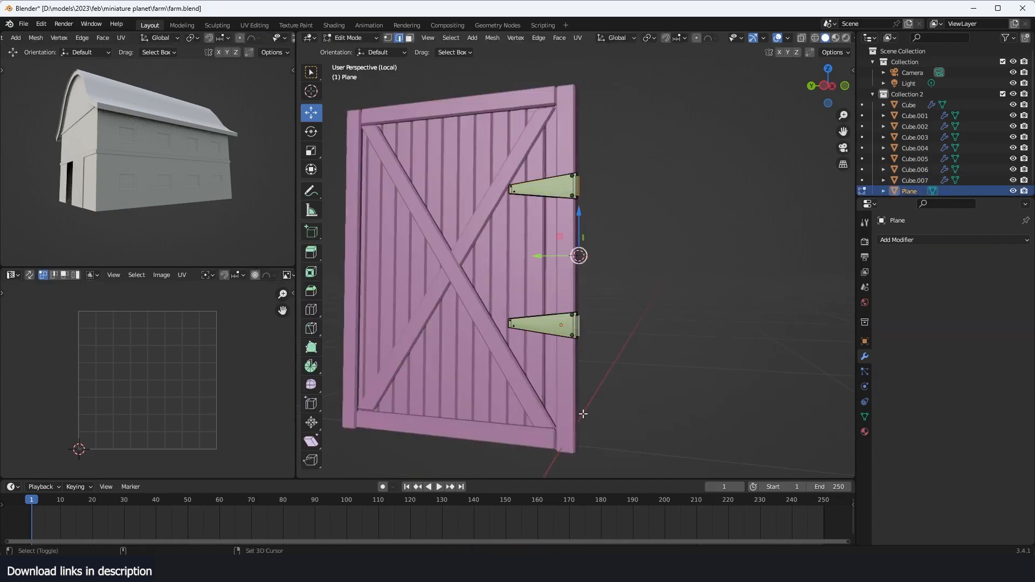
key("ctrl+p")
Leave the isolated view, rotate the hinged door about the Z axis and save the file
key("KP_Divide")
left_click(543, 231, "shift")
key("r")
key("z")
left_click(593, 270)
middle_click_drag(593, 269, 647, 286)
key("ctrl+s")
Inspect the hinged door on the barn front up close and save the file again
left_click(669, 233)
scroll(674, 235, "up", 5)
left_click(696, 240)
scroll(674, 269, "down", 5)
key("ctrl+s")
left_click(646, 314)
left_click(682, 274)
Make a linked duplicate of the door and its hinges in place and mirror the copy along X
left_click(603, 289)
left_click(587, 275, "shift")
key("alt+d")
right_click(628, 267)
key("ctrl+m")
key("x")
left_click_drag(522, 269, 523, 270)
left_click(585, 274)
scroll(593, 269, "up", 4)
left_click(632, 242, "shift")
key("s")
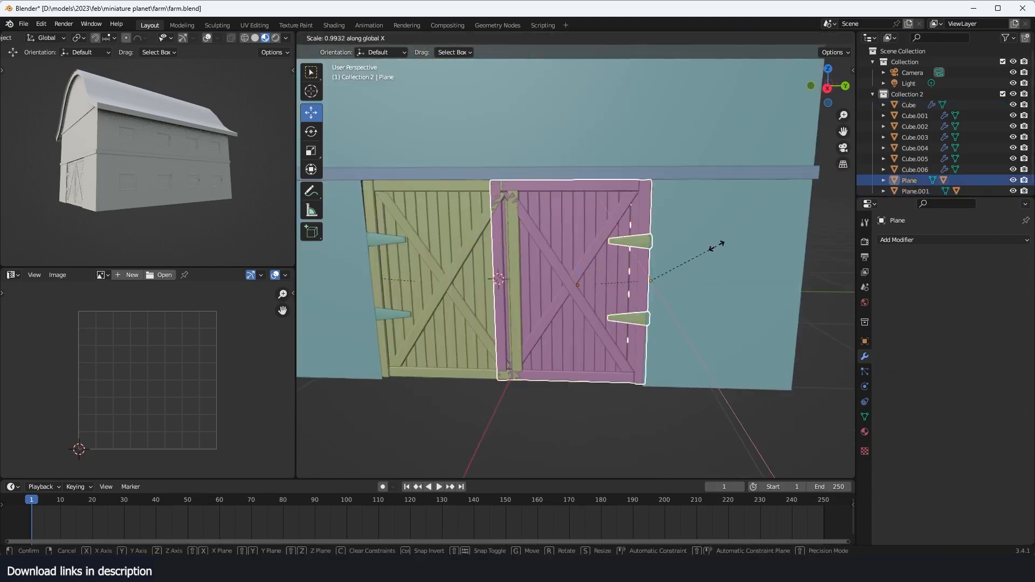
right_click(701, 247)
key("ctrl+z")
key("ctrl+z")
key("ctrl+z")
Save the file and separate the barn's windowed side wall into its own object
left_click(562, 234)
middle_click_drag(647, 245, 567, 271)
key("ctrl+s")
left_click(620, 244)
key("Tab")
key("3")
key("p")
key("Tab")
Isolate the separated side wall and try five horizontal loop cuts between its window rows
left_click(583, 288)
key("slash")
key("Tab")
key("ctrl+x")
key("ctrl+r")
scroll(637, 275, "up", 3)
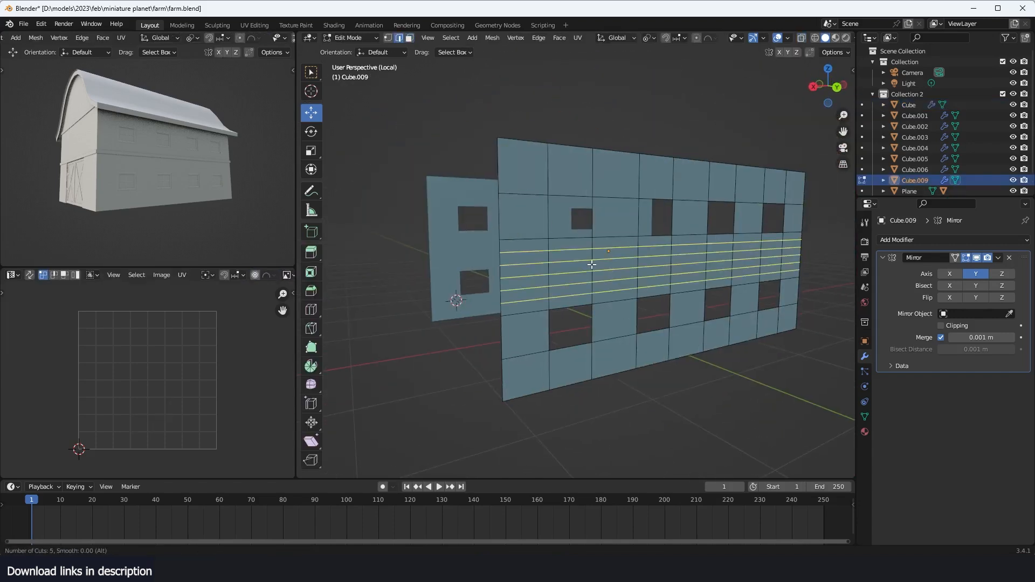
key("Escape")
Add vertical plank loop cuts to the side wall's first columns, using 4 cuts in the panel between the first windows
key("a")
left_click(482, 216, "alt+shift")
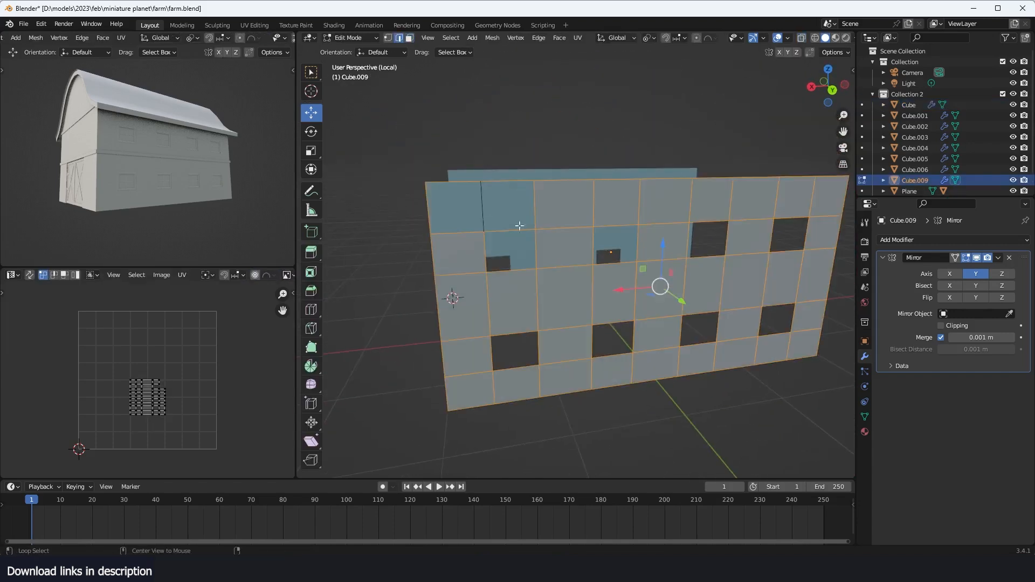
scroll(454, 199, "up", 1)
left_click(454, 199)
key("ctrl+r")
left_click(571, 152)
middle_click_drag(571, 153, 601, 233)
key("ctrl+r")
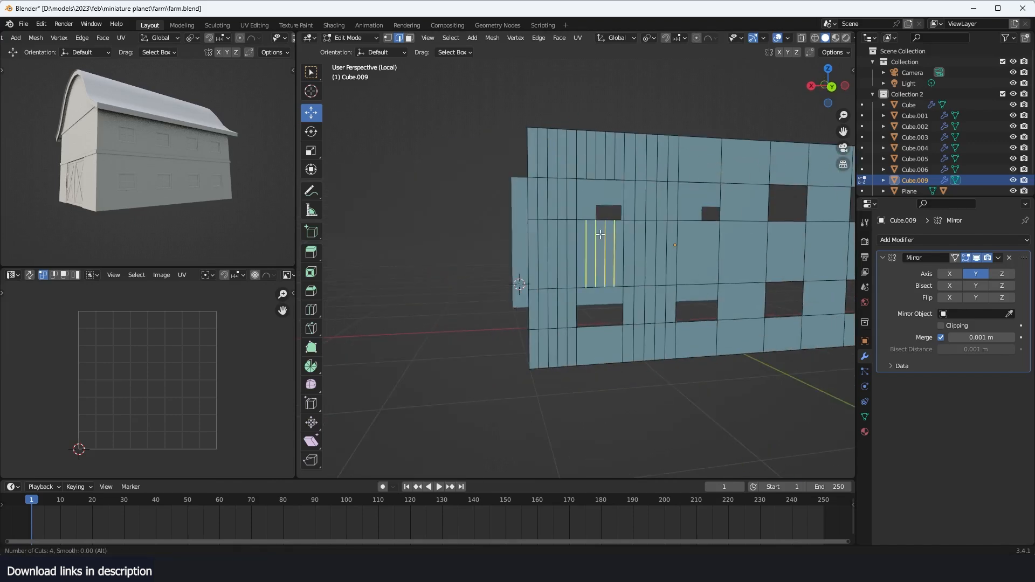
left_click(601, 233)
Continue the vertical plank cuts across the remaining columns, using 3 cuts between the last pair of windows, and save the file
key("ctrl+r")
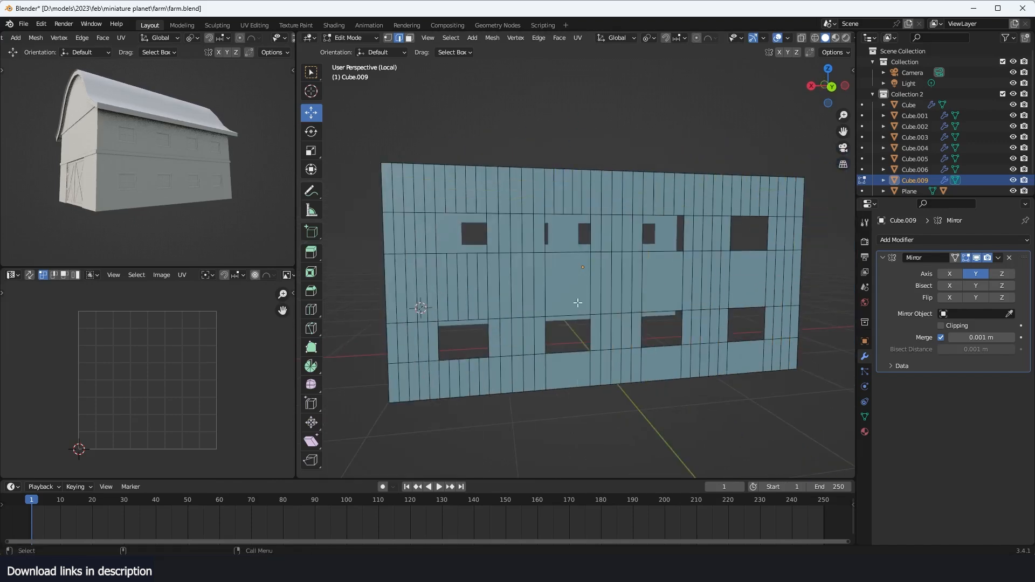
scroll(565, 369, "up", 1)
left_click(565, 369)
key("ctrl+s")
mouse_move(566, 370)
middle_mouse_down()
mouse_move(599, 353)
mouse_move(571, 357)
middle_mouse_up()
key("ctrl+r")
left_click(654, 367)
left_click(737, 361)
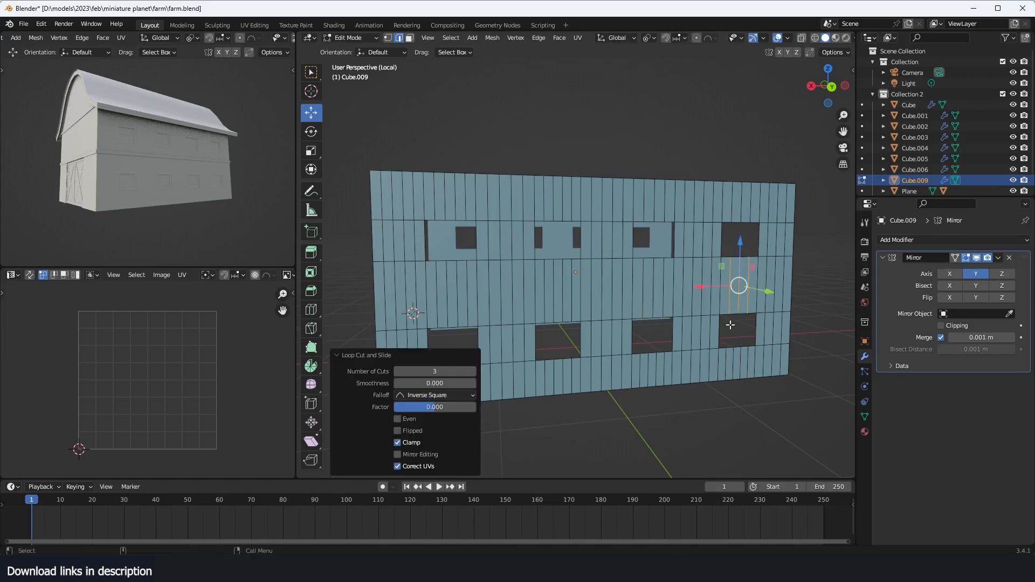
Mark the side wall's plank edges sharp, complete its modifier stack with Solidify and Bevel, set the bevel amount to 0.005 m, and save
key("a")
right_click(730, 325)
left_click(723, 319)
key("Tab")
left_click(911, 240)
left_click(820, 422)
left_click(910, 239)
left_click(820, 329)
double_click(976, 376)
type("0.005")
key("Return")
key("ctrl+s")
Edit the side wall's vertices from the front in wireframe display and save the file
key("Tab")
key("KP_1")
key("shift+z")
key("1")
right_click(731, 237)
left_click(725, 246)
key("Tab")
key("shift+z")
key("ctrl+s")
Set the side wall's Solidify thickness to 0.027 m
middle_click_drag(568, 261, 636, 280)
left_click(882, 319)
left_click_drag(976, 350, 989, 349)
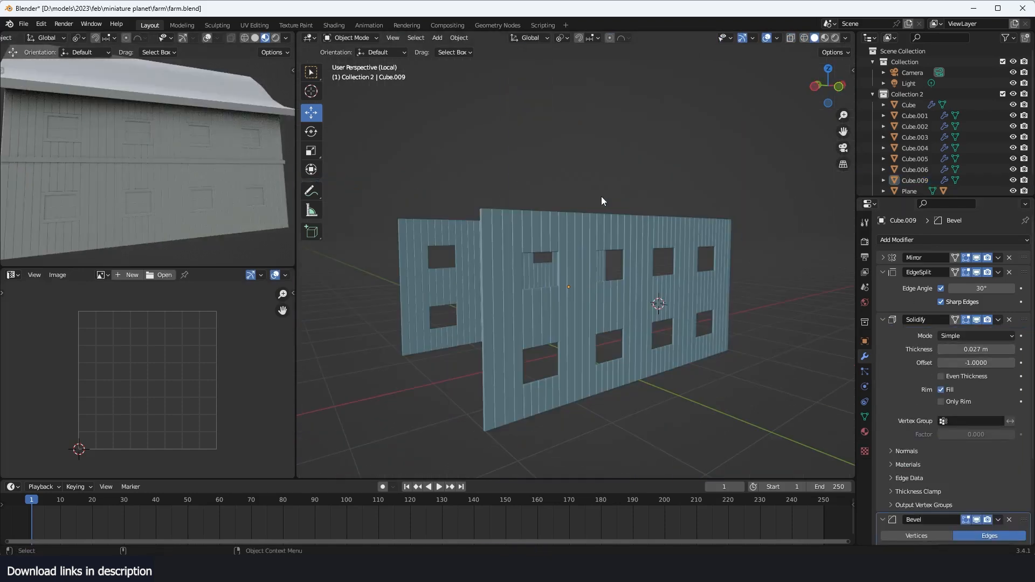
Isolate the barn's arched gable wall in right view and start a knife cut at its curved edge
key("KP_Divide")
left_click(575, 208)
key("Tab")
key("KP_Divide")
key("KP_3")
key("ctrl+s")
key("k")
left_click(631, 161)
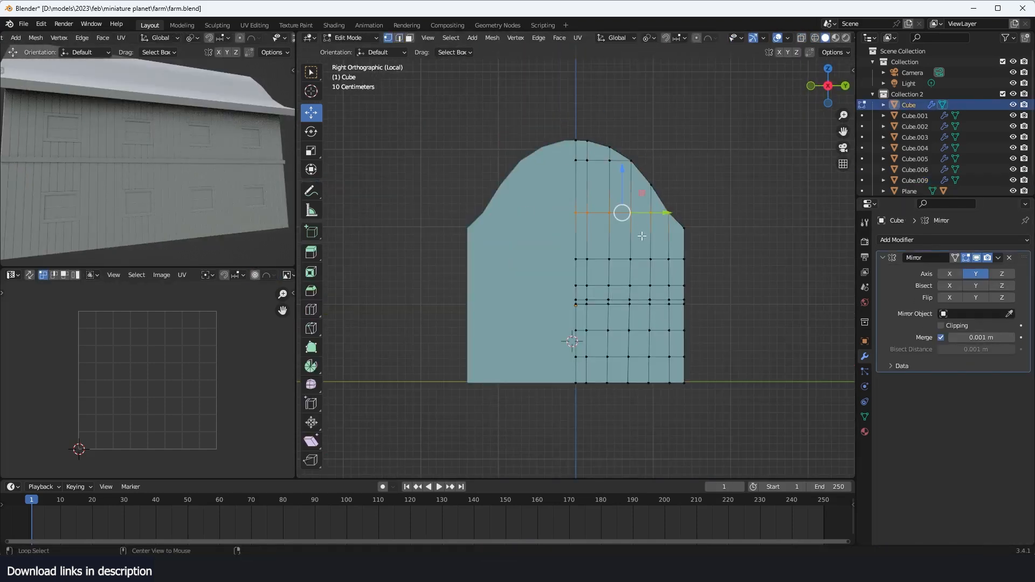
Add a horizontal loop cut near the gable wall's eave, flatten it to 0 along Z, and dissolve the unneeded edges
key("ctrl+r")
left_click(674, 243)
scroll(677, 249, "up", 3)
key("s")
key("z")
key("0")
key("x")
key("2")
key("ctrl+s")
middle_click_drag(673, 321, 633, 327)
key("ctrl+x")
Add vertical loop cuts that divide the gable wall into narrower planks
scroll(631, 256, "down", 4)
mouse_move(631, 255)
middle_mouse_down()
mouse_move(603, 264)
mouse_move(647, 254)
middle_mouse_up()
scroll(646, 253, "up", 4)
key("ctrl+r")
left_click(650, 119)
key("ctrl+r")
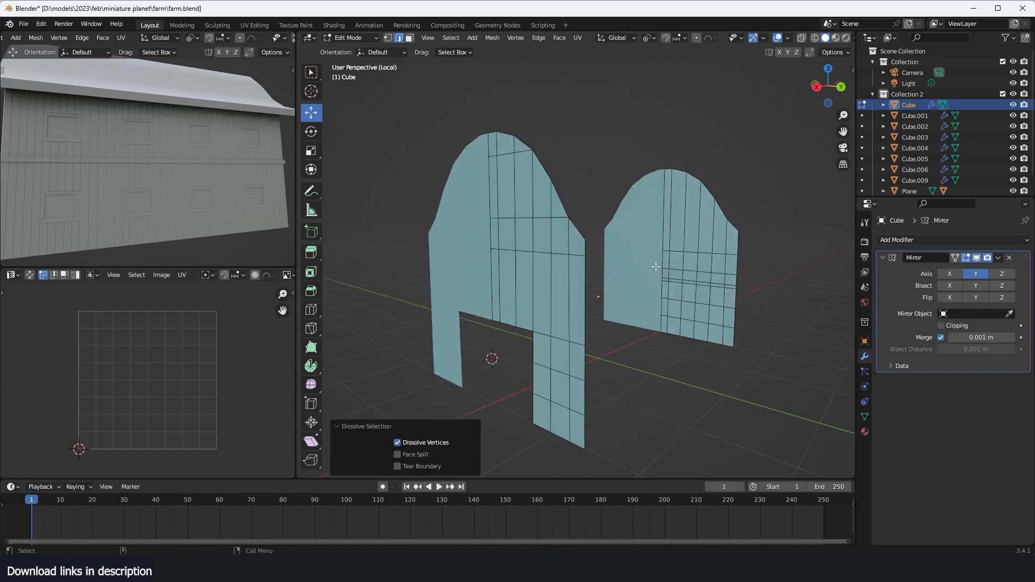
left_click(746, 206)
key("ctrl+r")
left_click(771, 218)
Cut the missing plank lines up to the gable wall's sloping edge in right view
key("ctrl+KP_1")
key("KP_3")
key("1")
scroll(725, 231, "up", 4)
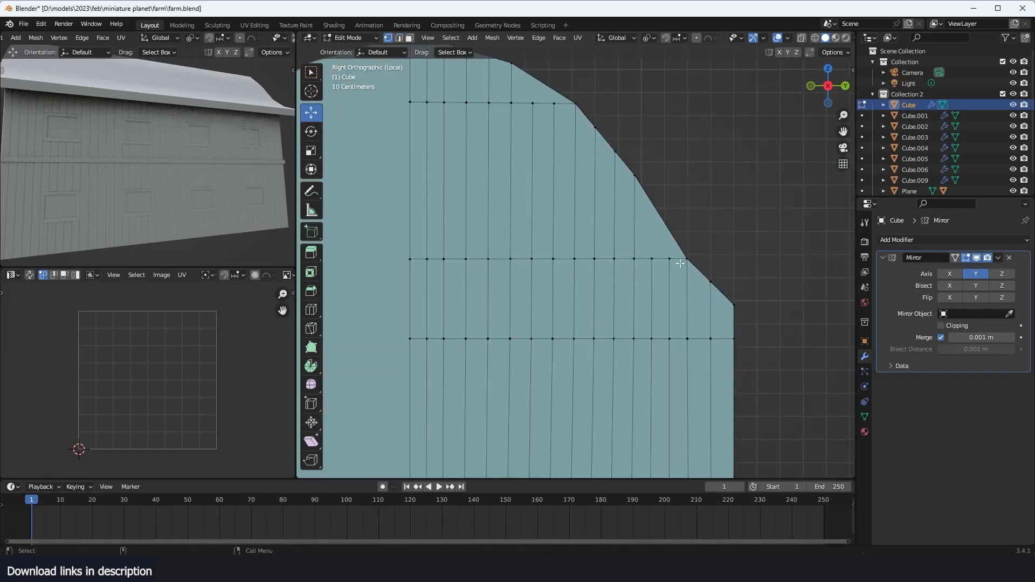
left_click(647, 164)
left_click(598, 242)
middle_click_drag(647, 157, 632, 318, "shift")
left_click(602, 186)
key("Return")
Select an edge loop on the gable wall and add a further plank loop cut
scroll(601, 253, "down", 3)
key("2")
left_click(593, 273, "alt")
key("Tab")
scroll(633, 318, "up", 3)
key("Tab")
key("ctrl+r")
scroll(655, 216, "up", 1)
left_click(655, 216)
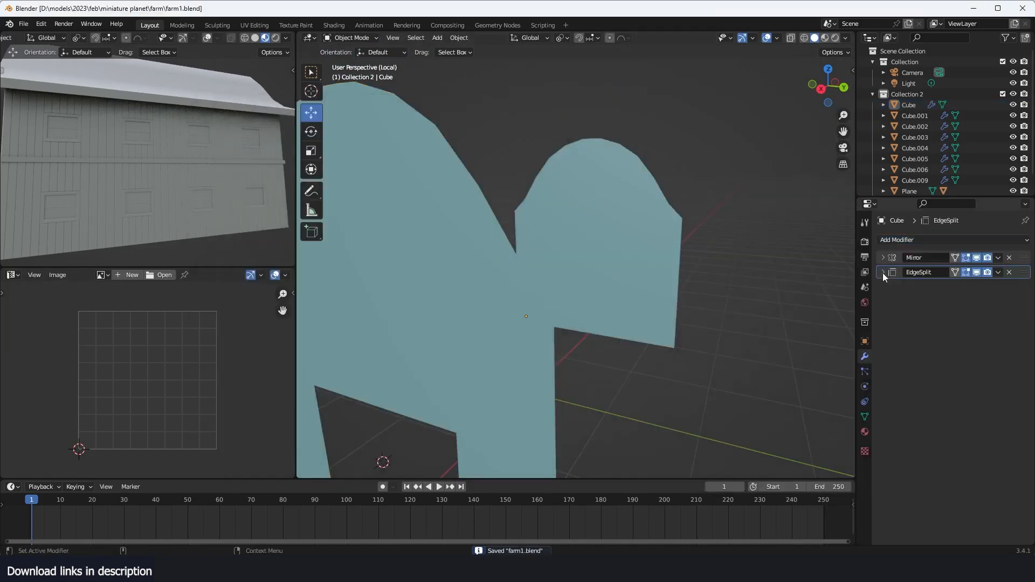
Add a Solidify modifier to the gable wall after its EdgeSplit modifier
left_click(916, 239)
left_click(832, 425)
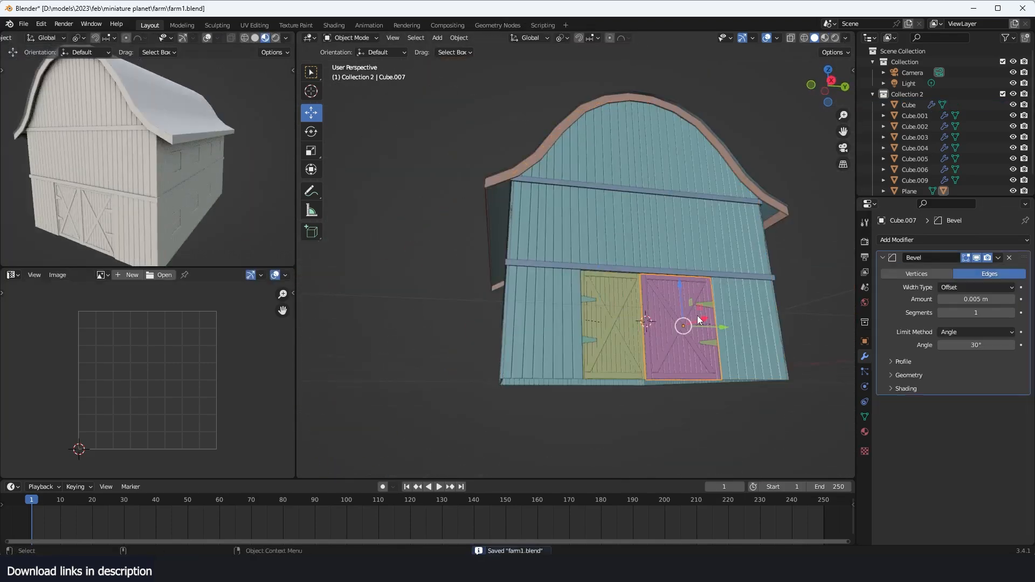
Move the copied door and its hinges into place on the upper gable
key("KP_3")
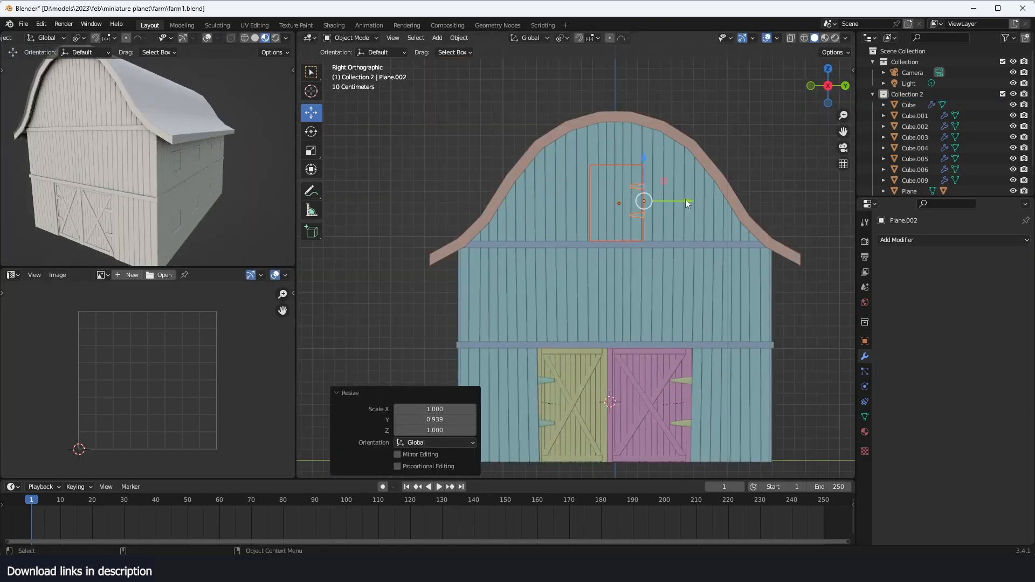
middle_click_drag(647, 216, 668, 250)
key("g")
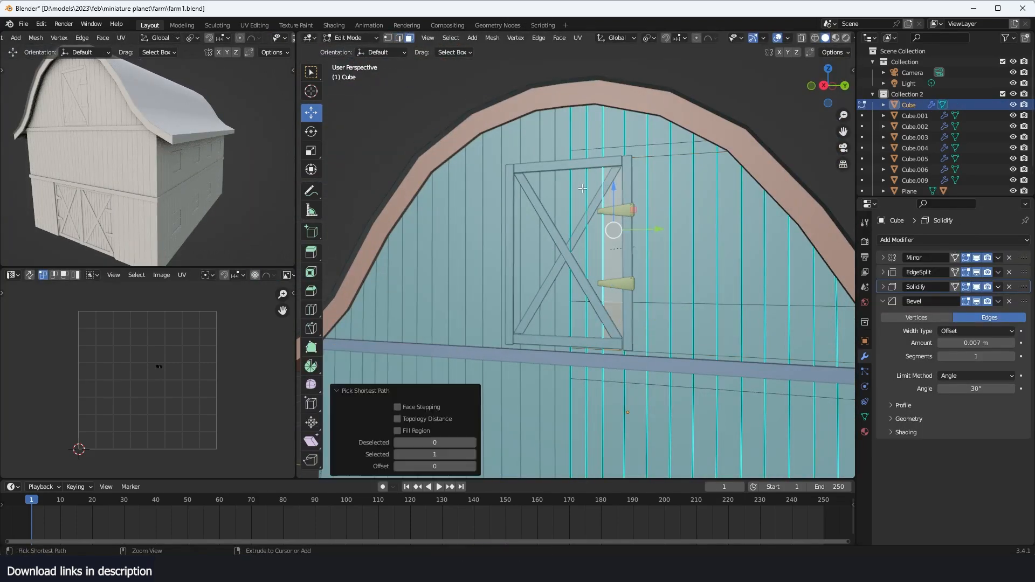
scroll(637, 330, "down", 5)
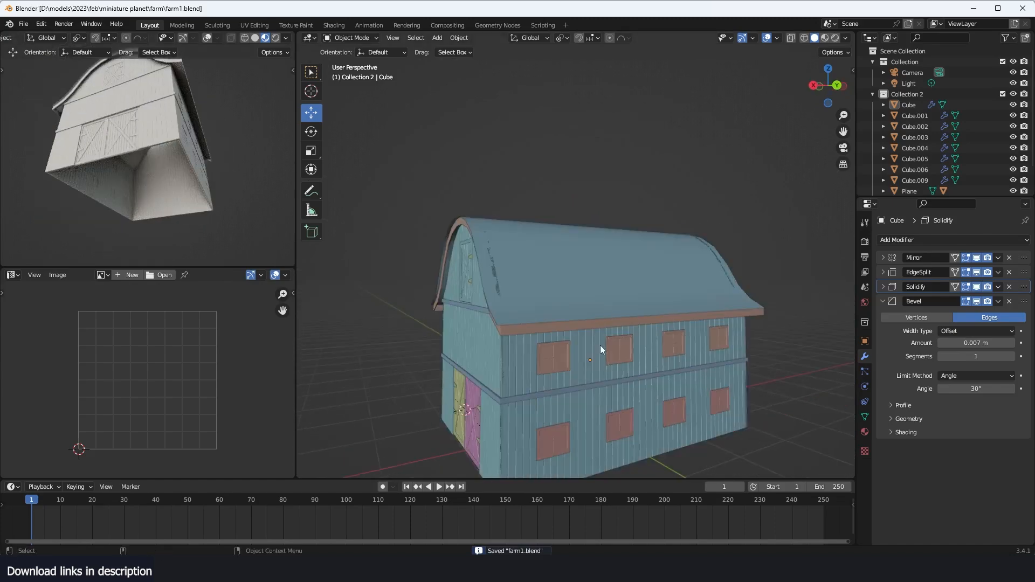
middle_click_drag(600, 345, 645, 347)
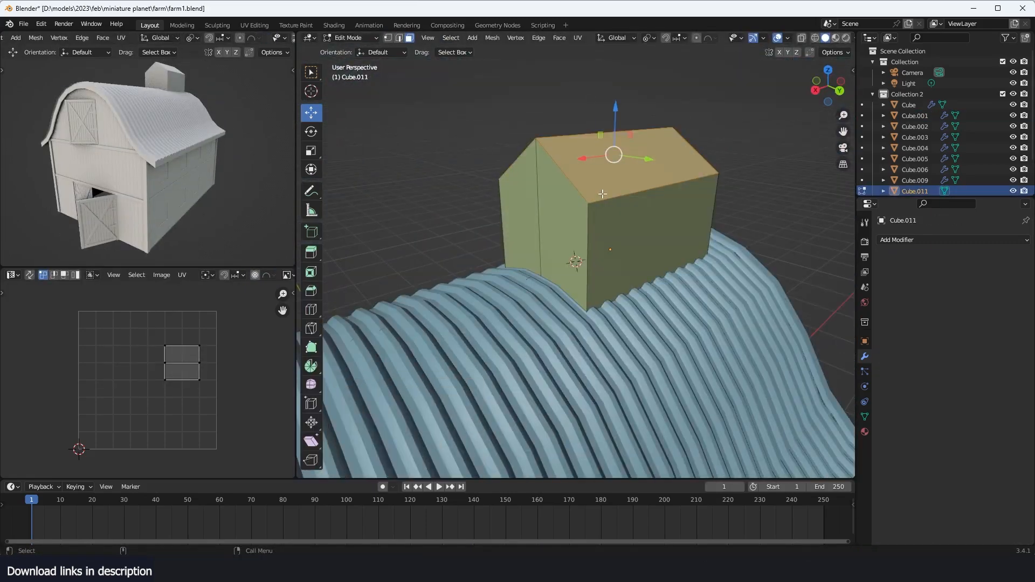
Slide the selected roof faces of the rooftop cupola
key("g")
key("g")
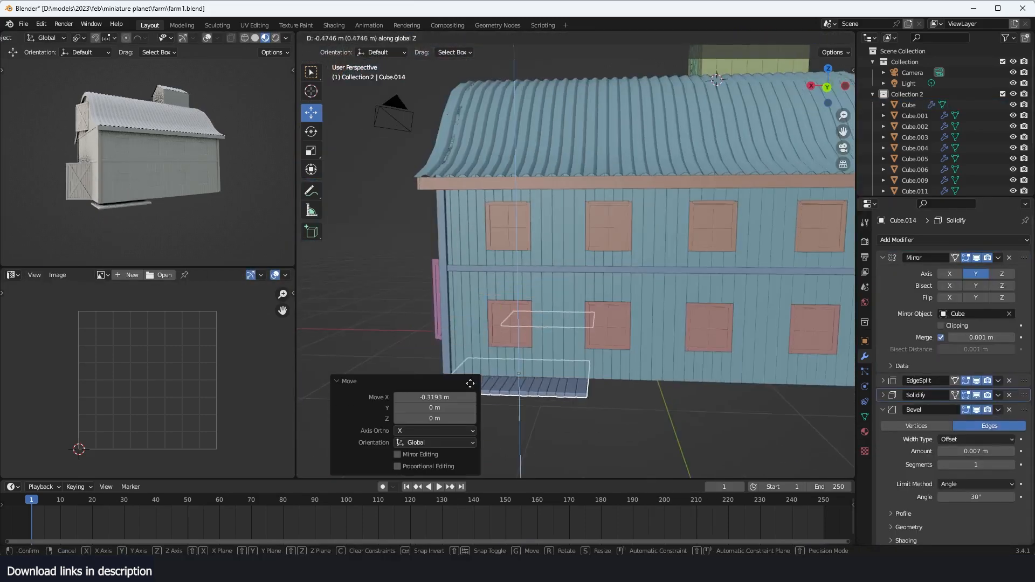
Open the base planks' Solidify settings and move the duplicated outer edge of the barn's base
left_click(883, 287)
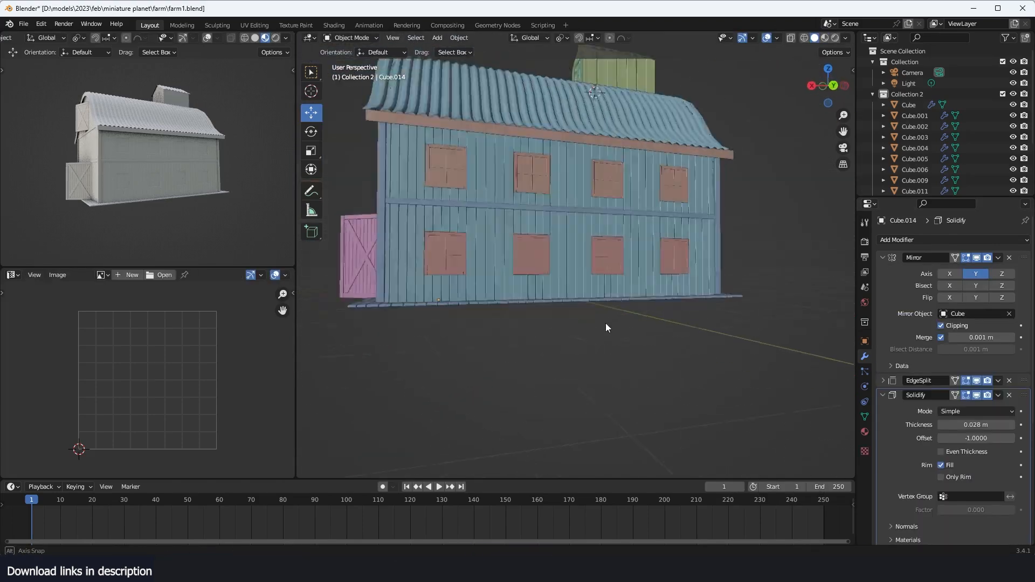
middle_click_drag(606, 323, 470, 328)
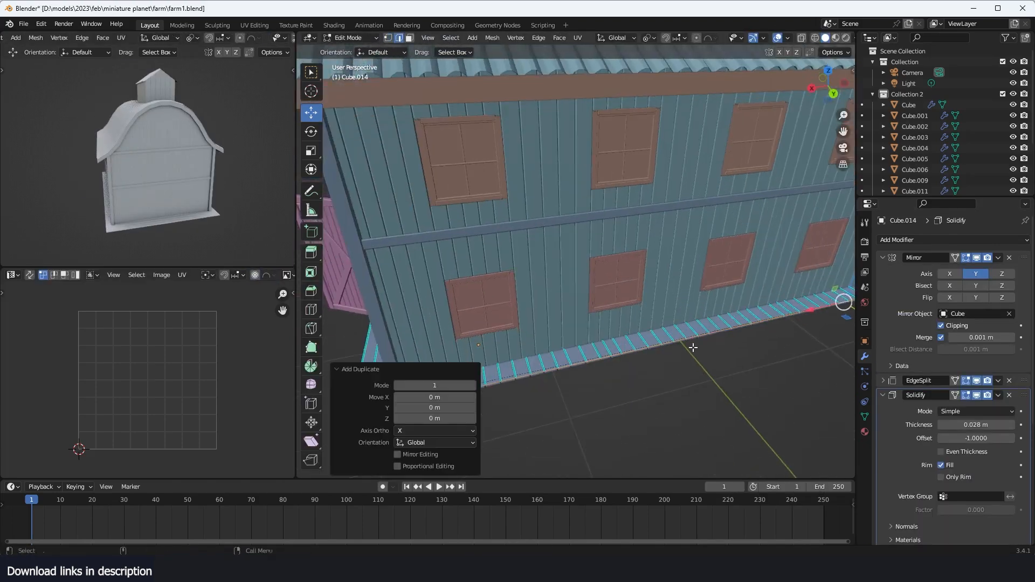
key("g")
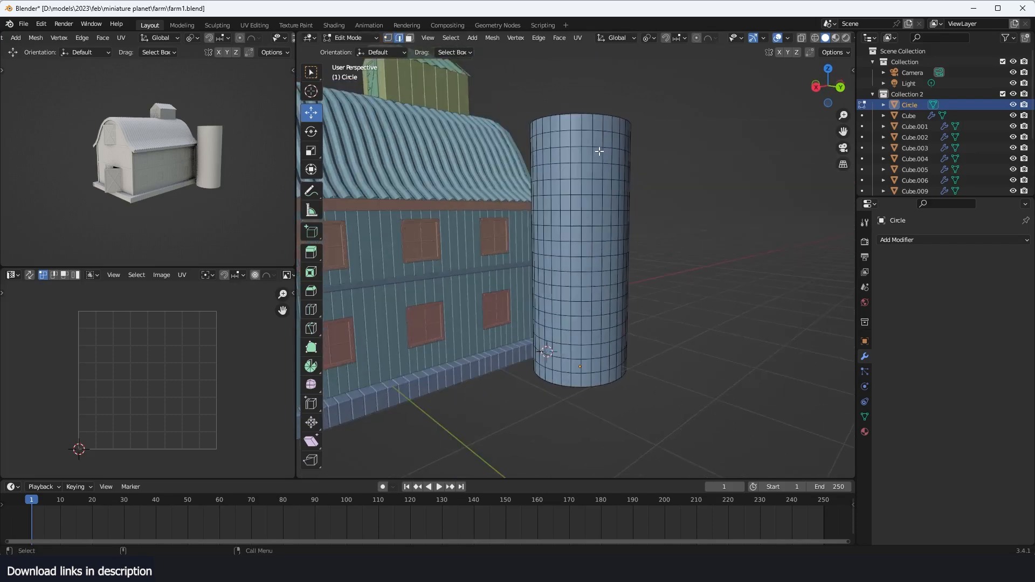
Shrink the edge selection on the silo and inspect its dome from above
key("ctrl+KP_Subtract")
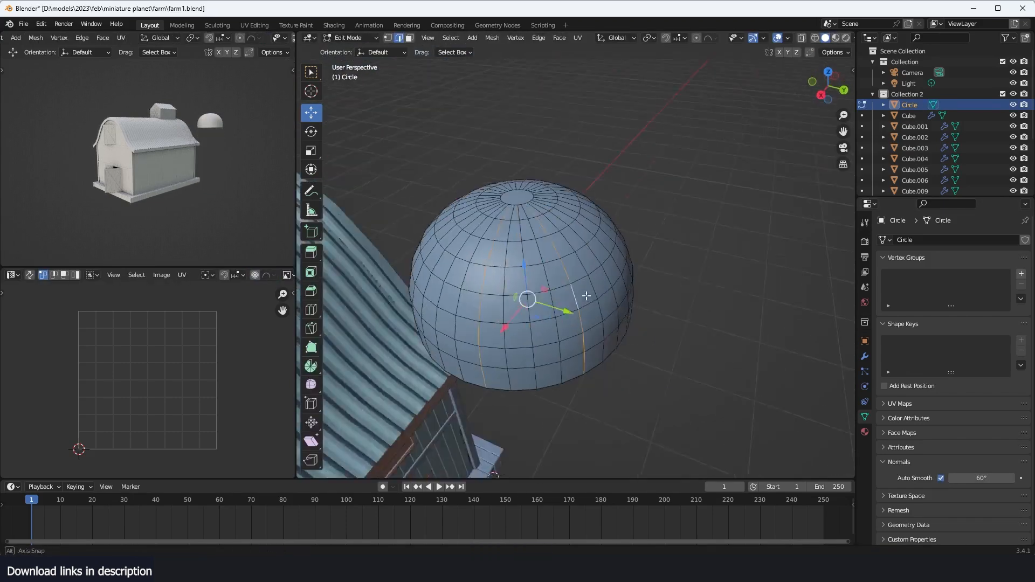
key("KP_7")
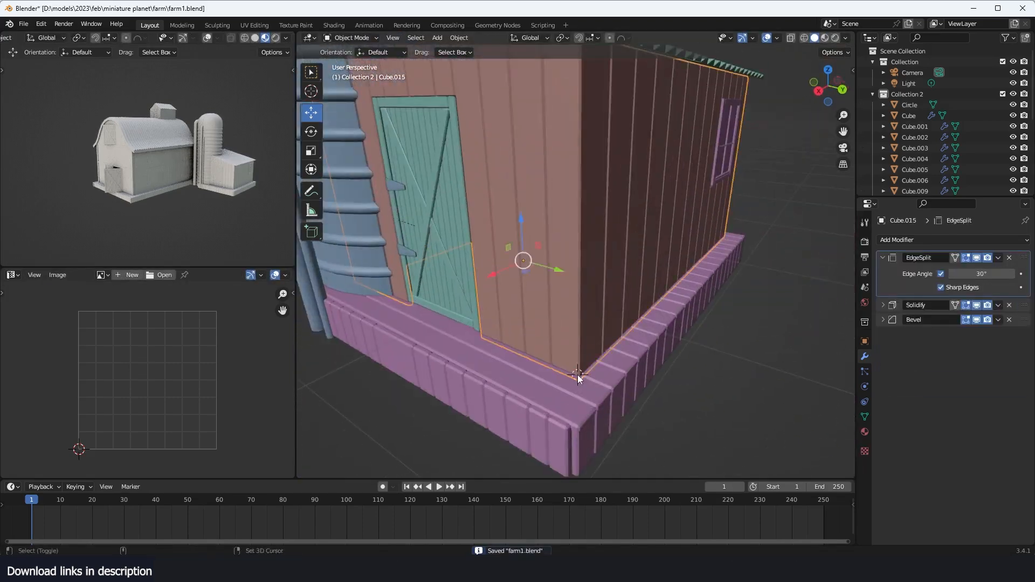
Link the shed wall's data to the selected object
key("ctrl+l")
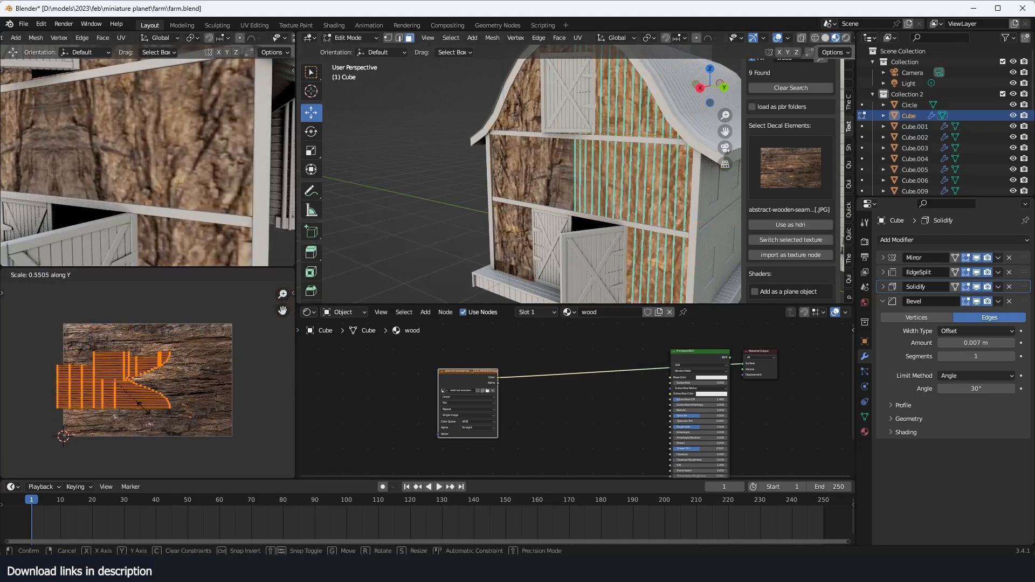
Choose a different wood texture for the barn wall's wood material
left_click(804, 157)
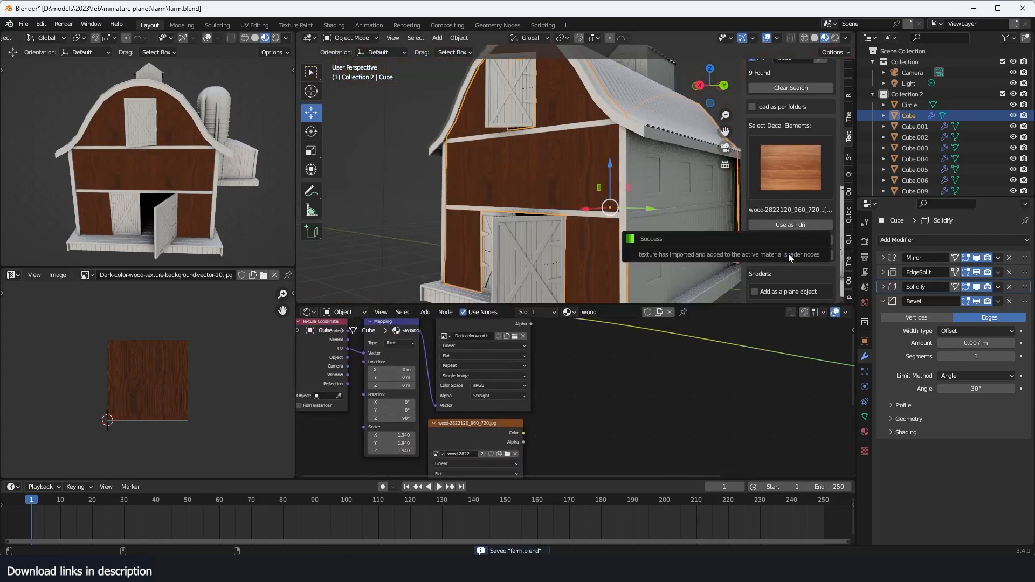
middle_click_drag(518, 408, 621, 411, "ctrl")
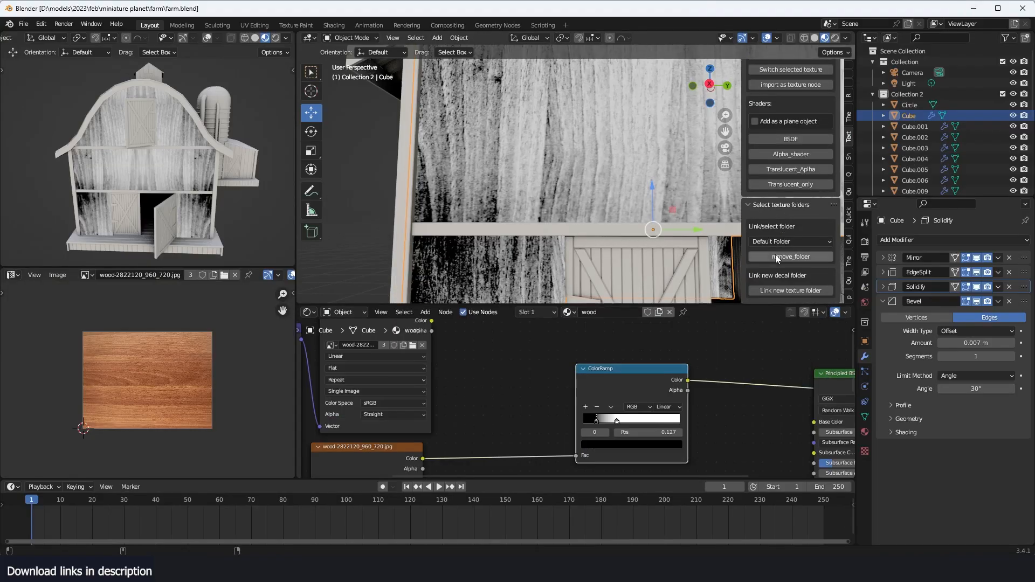
Pick another wood texture to feed the wood material's ColorRamp and rotate the gable wall's UVs
left_click(804, 164)
left_click(516, 415)
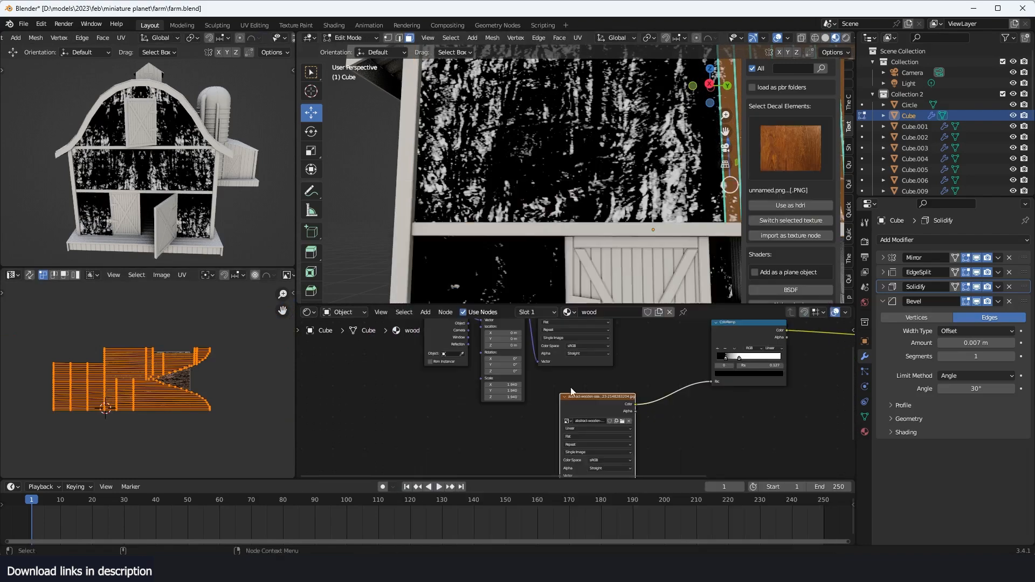
key("r")
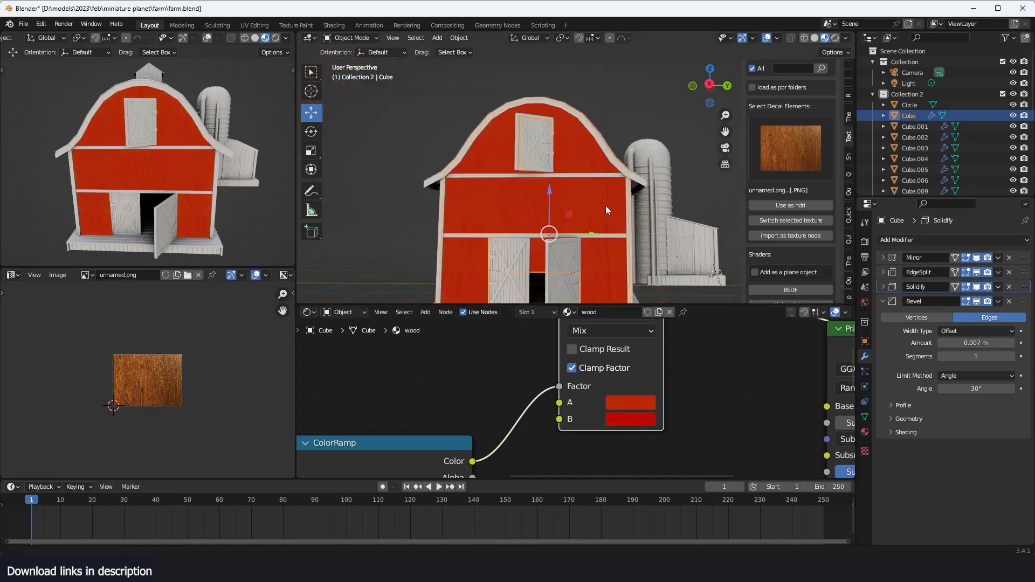
Move the ColorRamp stop that feeds the red wood material's bump height to a lower position
left_click(307, 312)
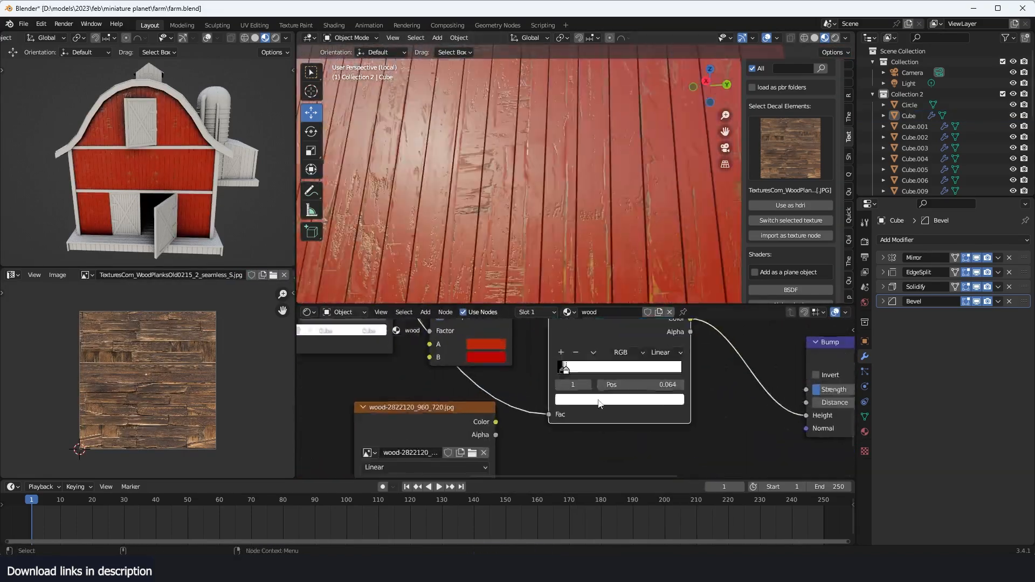
left_click_drag(565, 366, 559, 368)
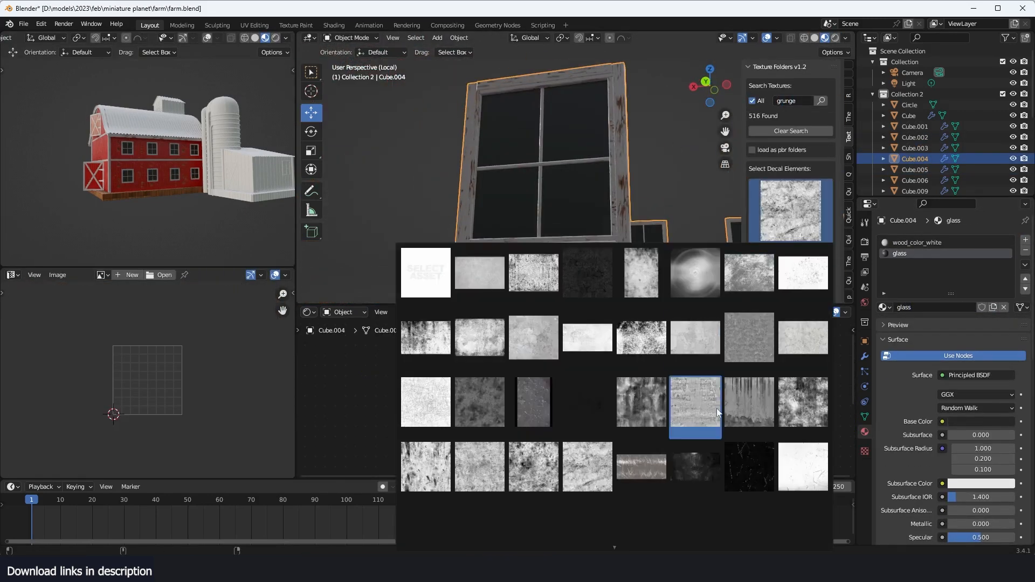
Pick a grunge texture for the window glass material
left_click(688, 345)
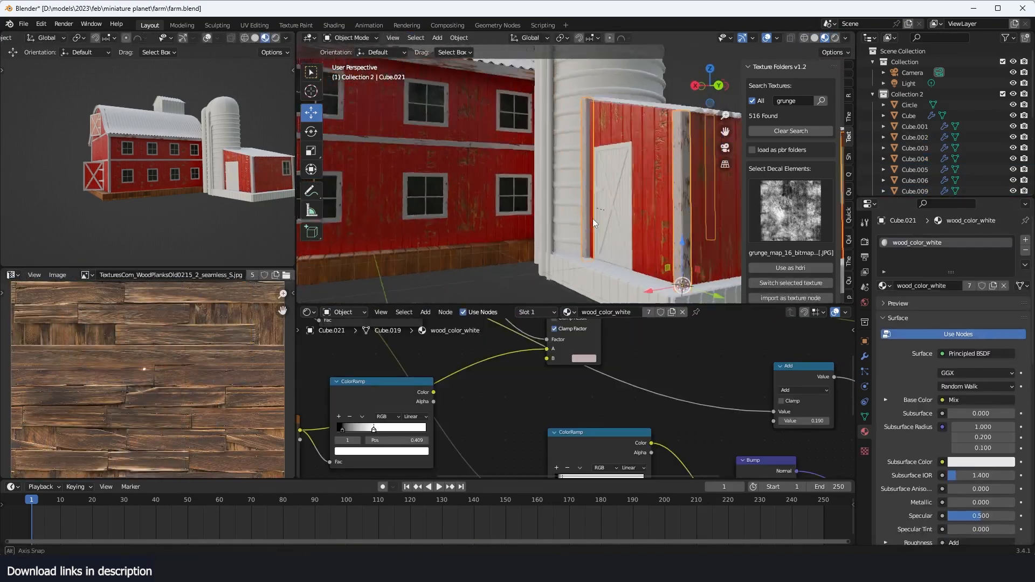
Link the wood_color_white material to the shed's door trim
key("ctrl+l")
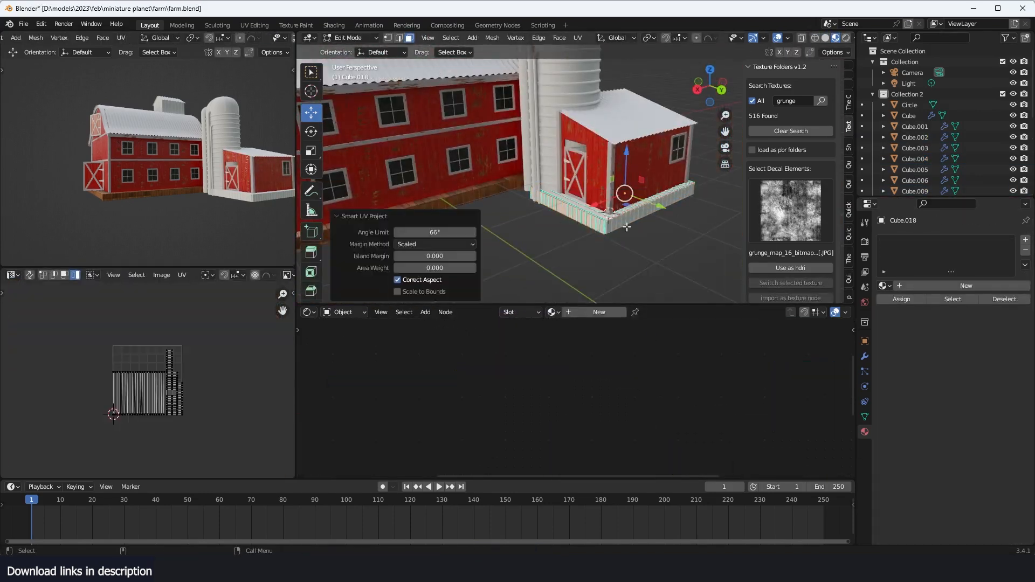
Unwrap the shed's base planks
key("u")
left_click(538, 199)
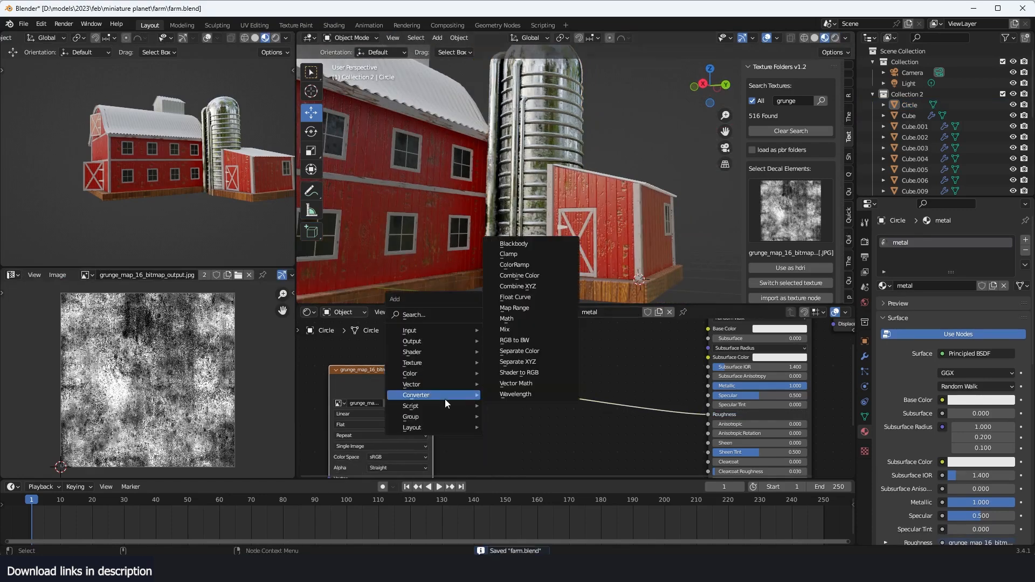
Add a converter node for the grunge texture in the silo's metal material
left_click(443, 404)
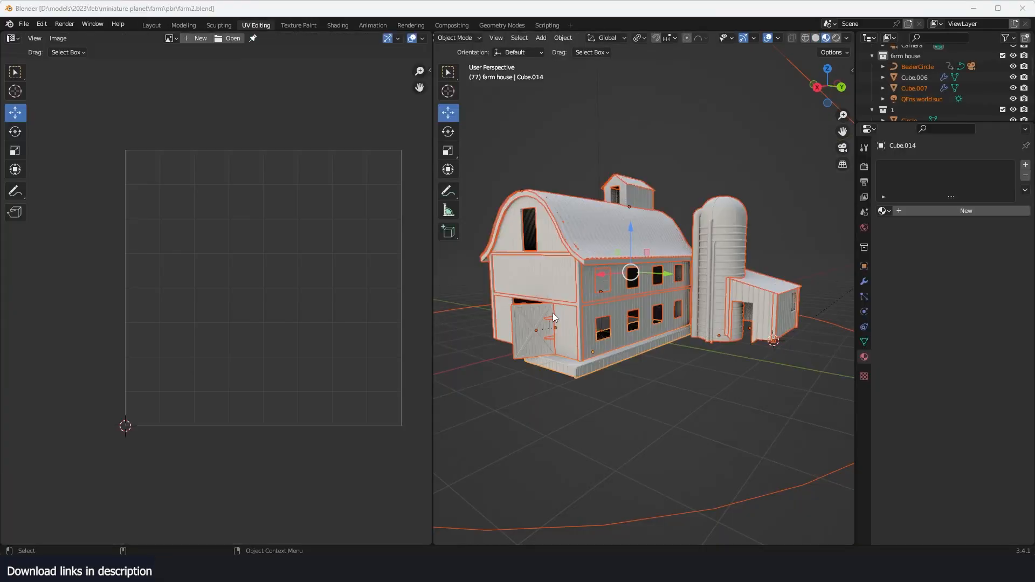
Pick the barn's side wall among the farm objects in the UV Editing workspace
left_click(603, 304)
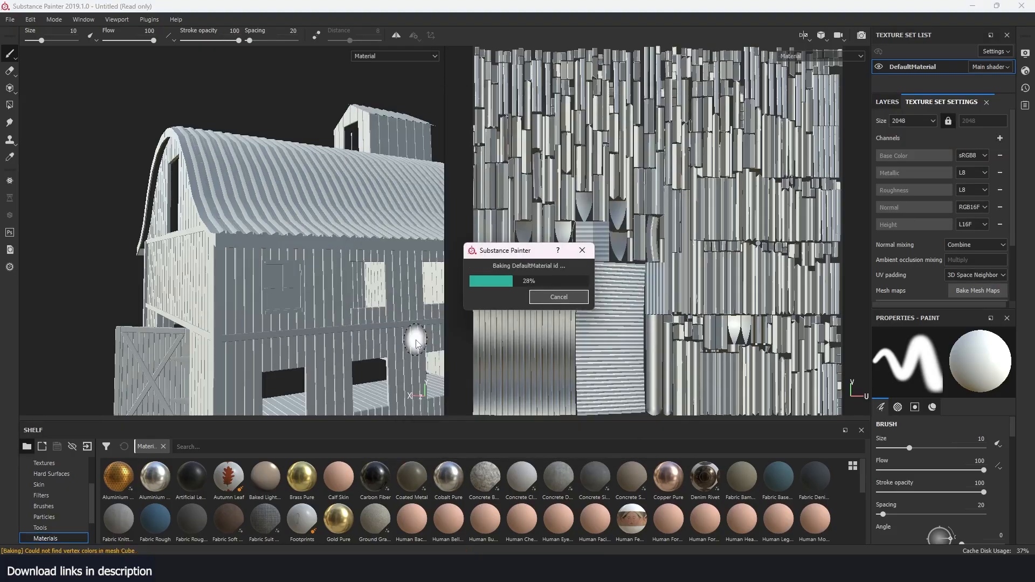
In Substance Painter, try a fill layer inside the Wood Walnut group and search the shelf for "edge"
mouse_move(319, 489)
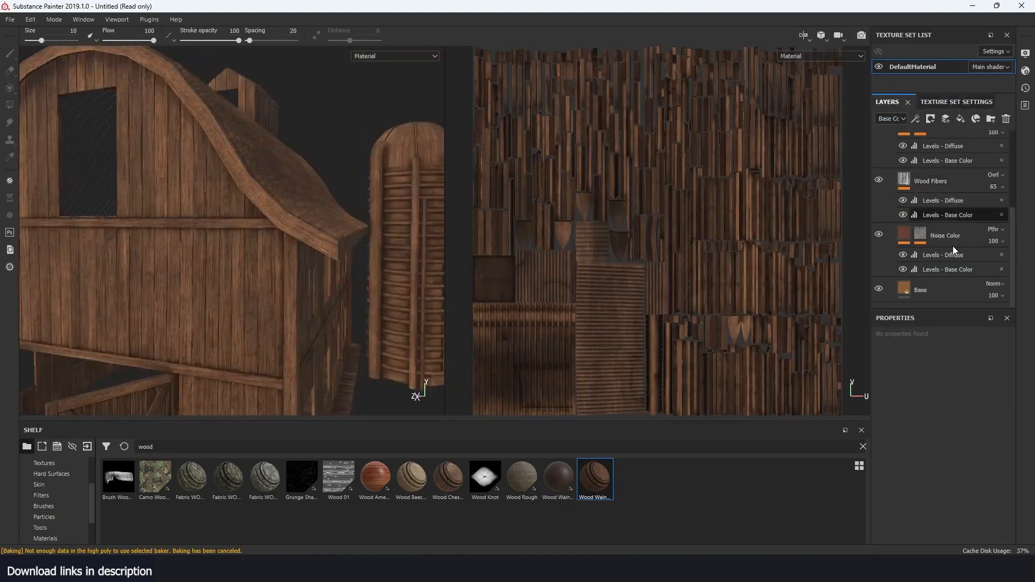
left_click(960, 119)
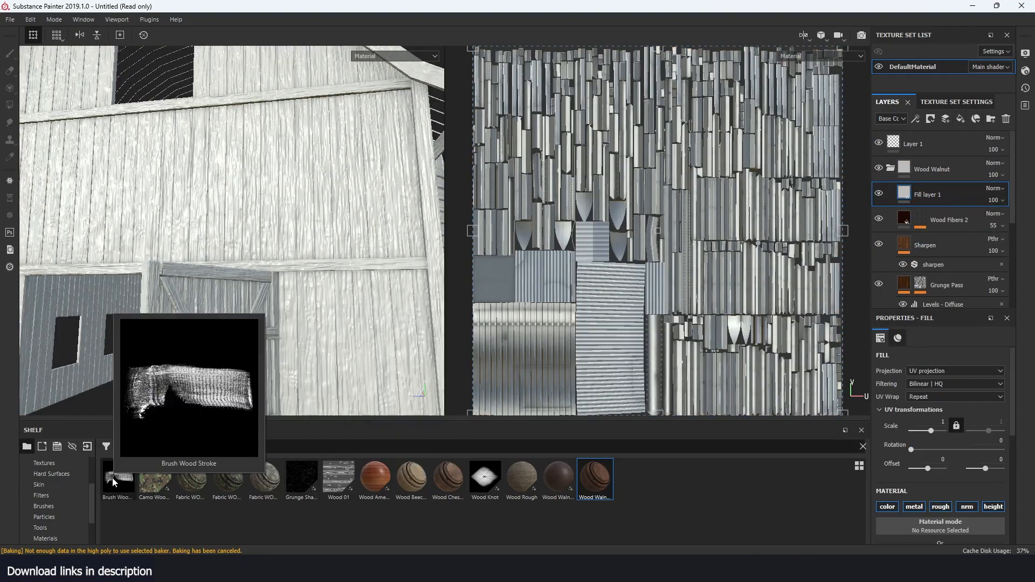
left_click_drag(323, 302, 233, 288, "alt")
left_click_drag(163, 373, 216, 372, "alt")
double_click(214, 448)
type("edge")
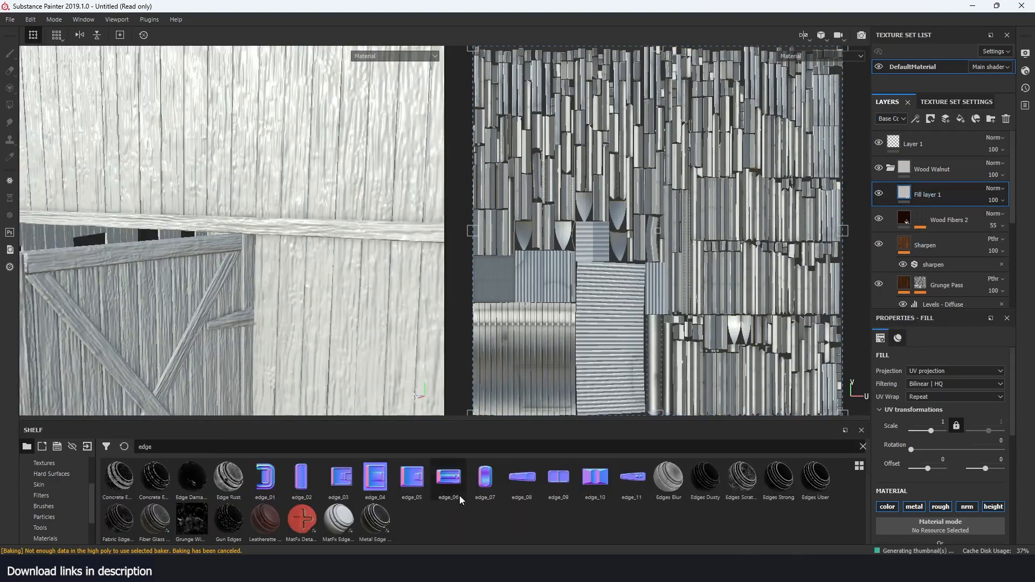
left_click_drag(929, 216, 930, 195)
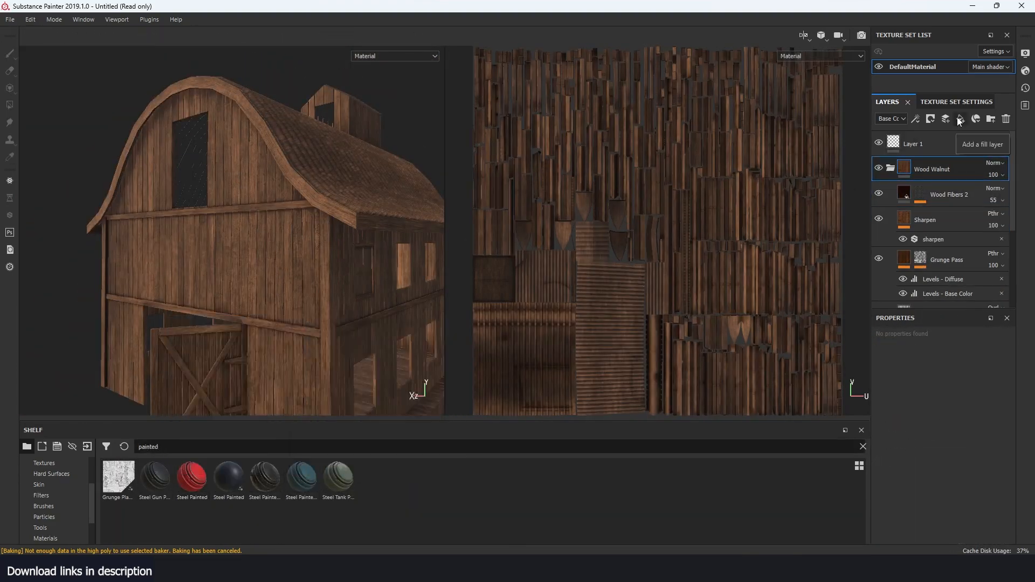
Add a fill layer above the Wood Walnut group and apply a shelf resource to the layer stack
left_click(955, 122)
left_click_drag(779, 477, 936, 204)
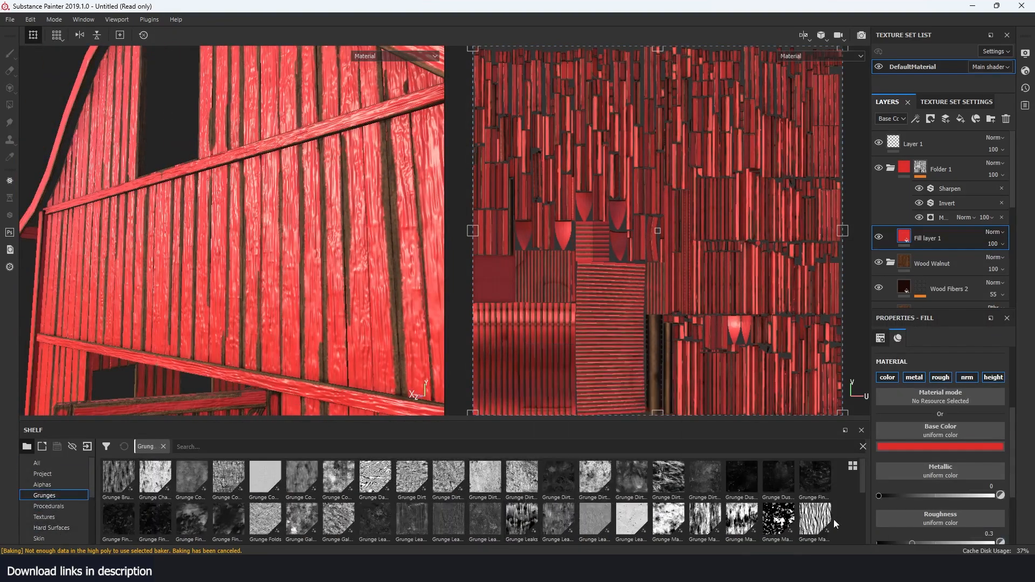
Assign Grunge Map 002 to the red fill layer's roughness and toggle the mask effect of Folder 1
left_click_drag(705, 520, 938, 525)
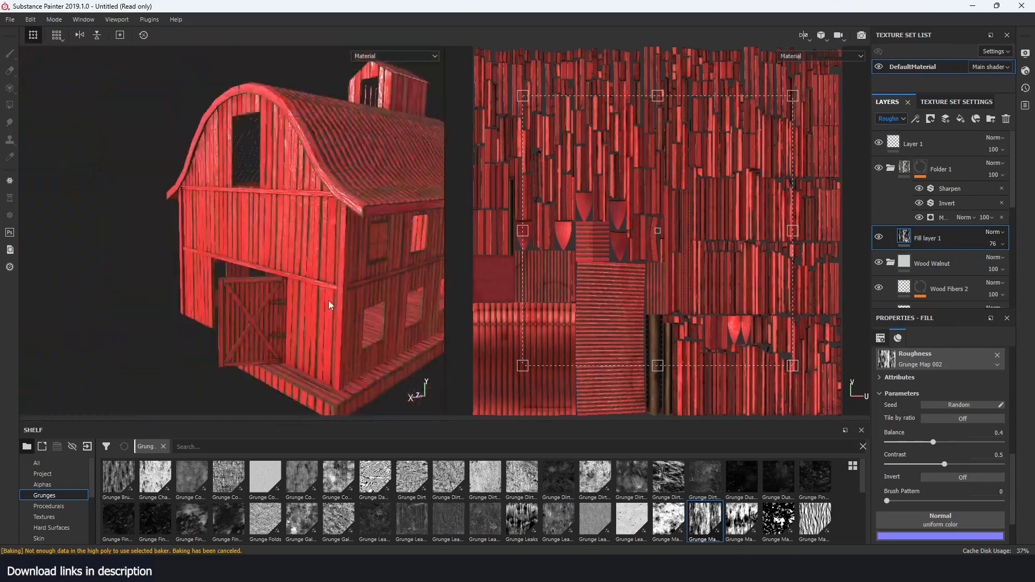
left_click(917, 219)
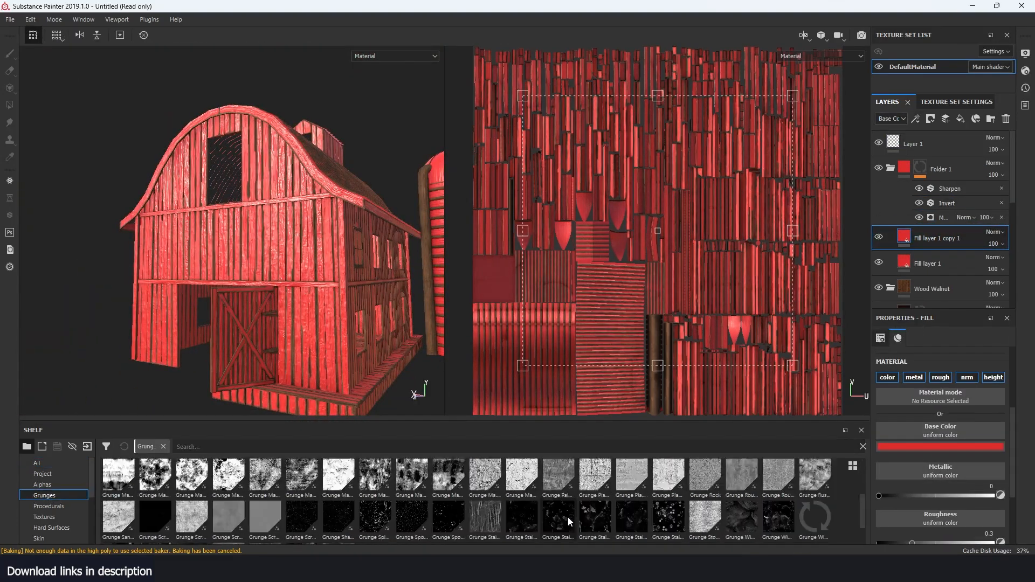
Apply a shelf grunge to the red fill layer copy and adjust the contrast of the white copy's Grunge Leaky Paint mask
left_click_drag(567, 516, 941, 431)
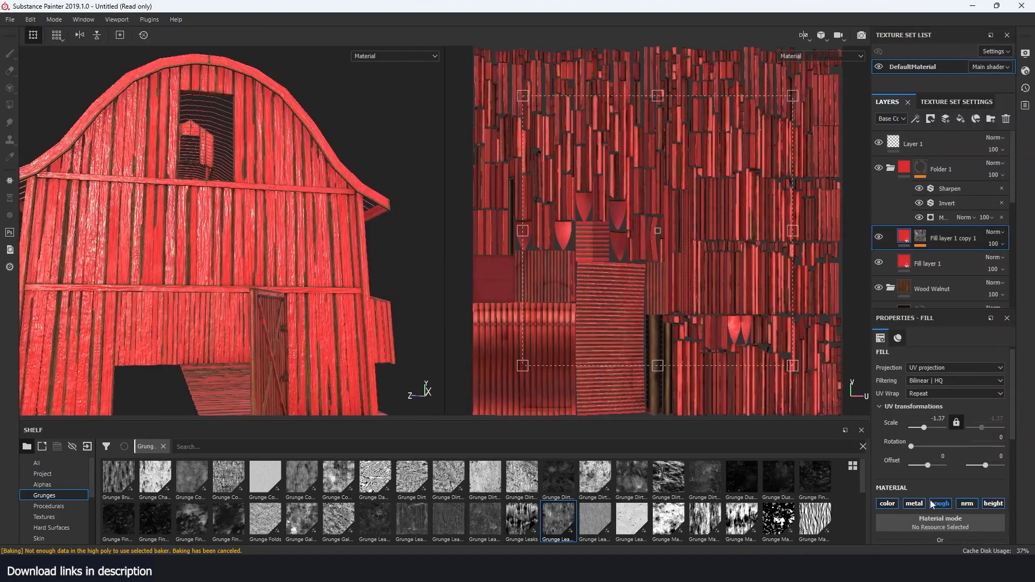
left_click(930, 499)
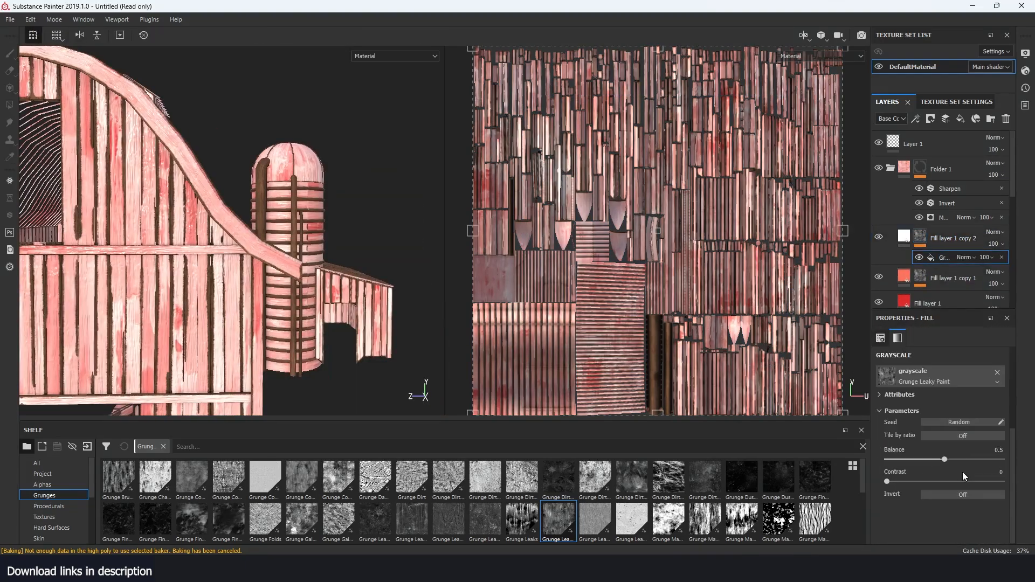
left_click_drag(933, 481, 944, 481)
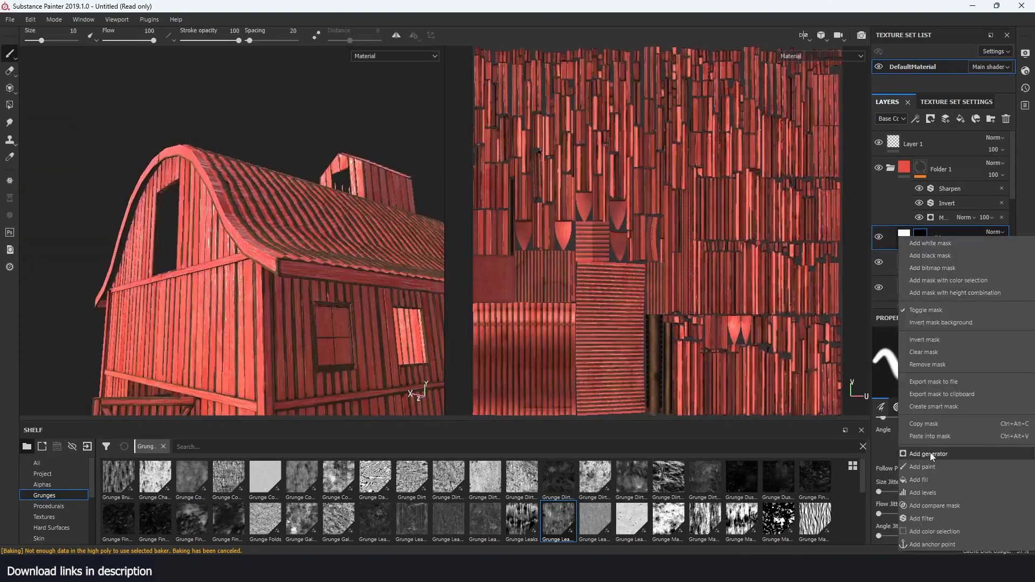
left_click(924, 365)
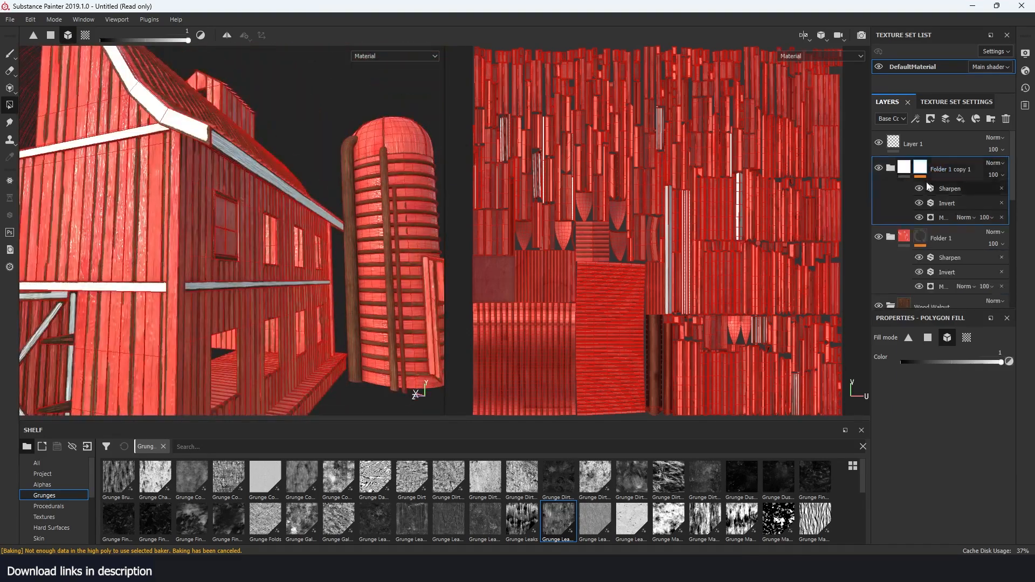
left_click(963, 245)
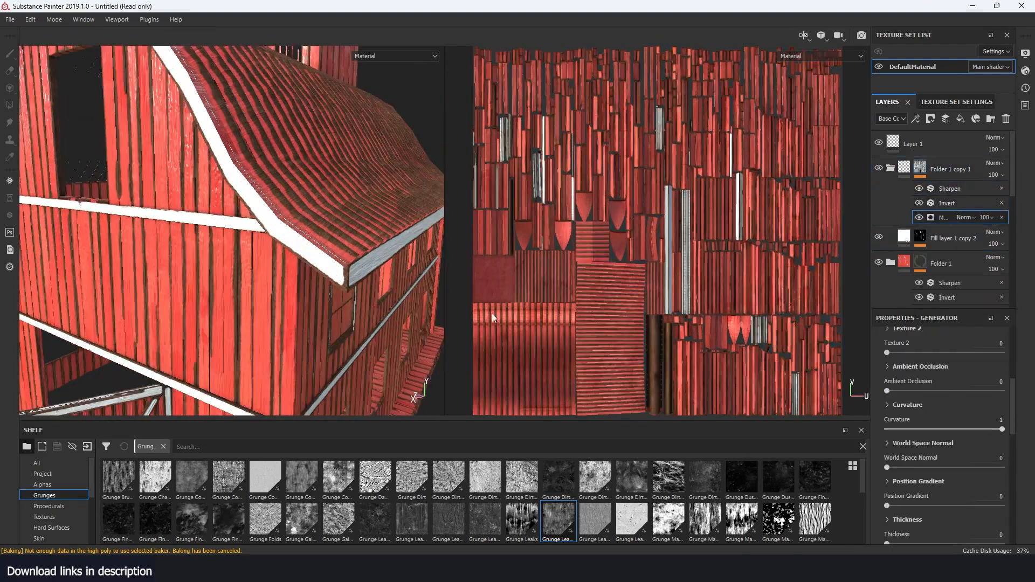
Search the shelf for "wood" and add the Wood Rough material inside Folder 1 copy 1, masked to the white trim
type("wood")
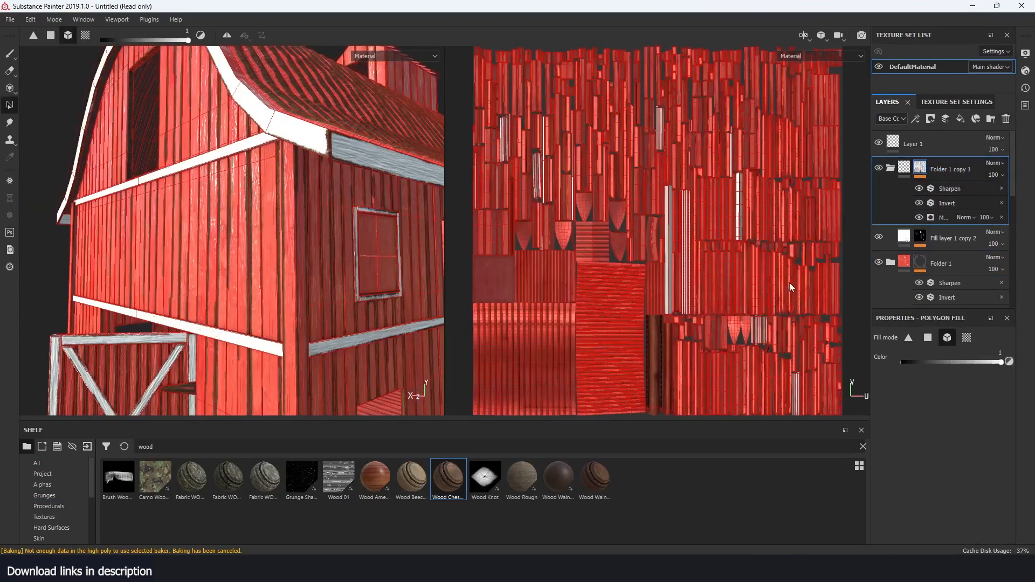
left_click_drag(521, 477, 917, 224)
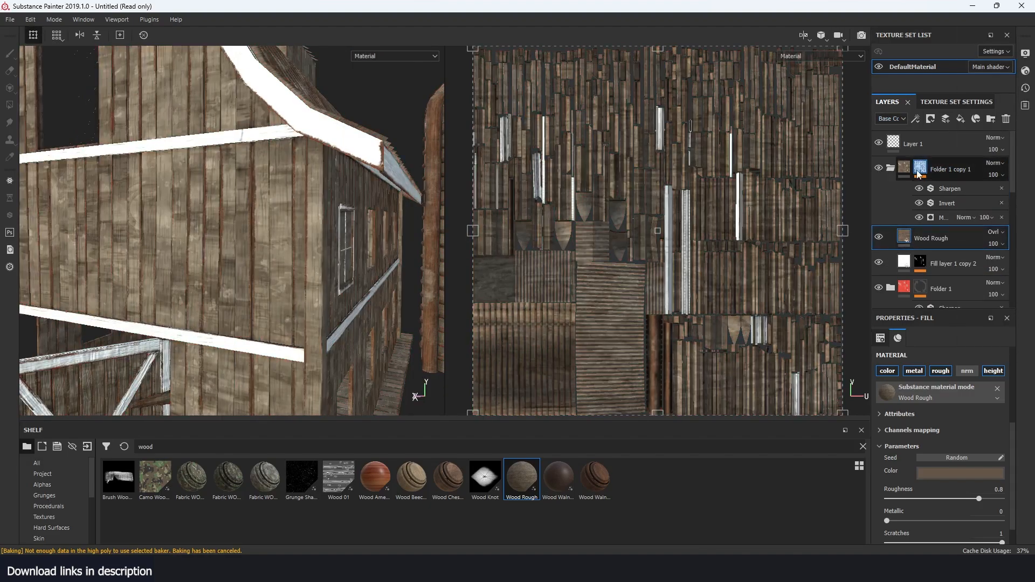
left_click(918, 177)
left_click_drag(919, 189, 919, 202)
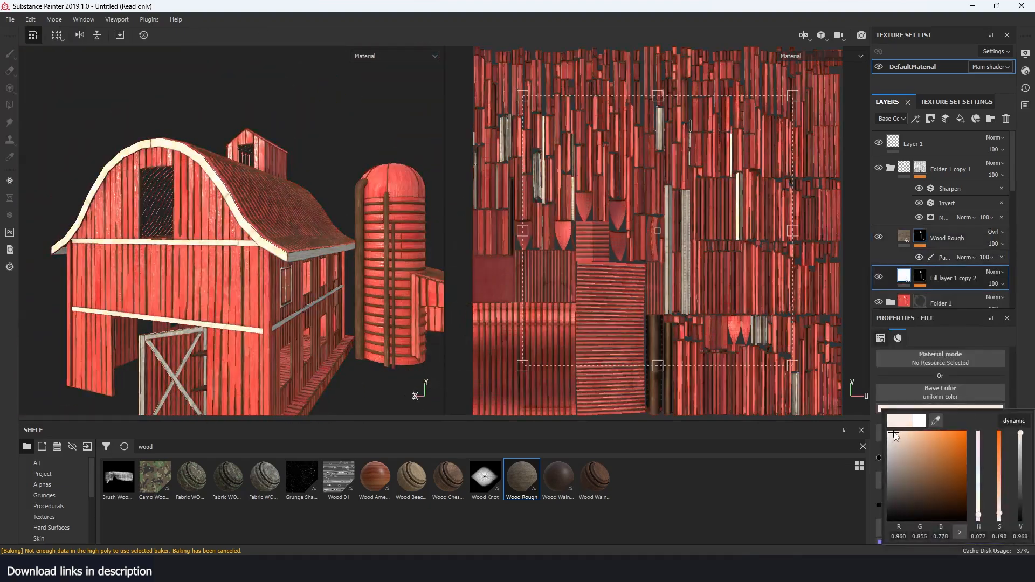
Collapse Folder 1 copy 1 and add a new folder with a fill layer above it for the window glass
scroll(335, 331, "up", 5)
left_click_drag(335, 330, 259, 253, "alt")
left_click(891, 168)
left_click(891, 168)
left_click(991, 119)
left_click(960, 119)
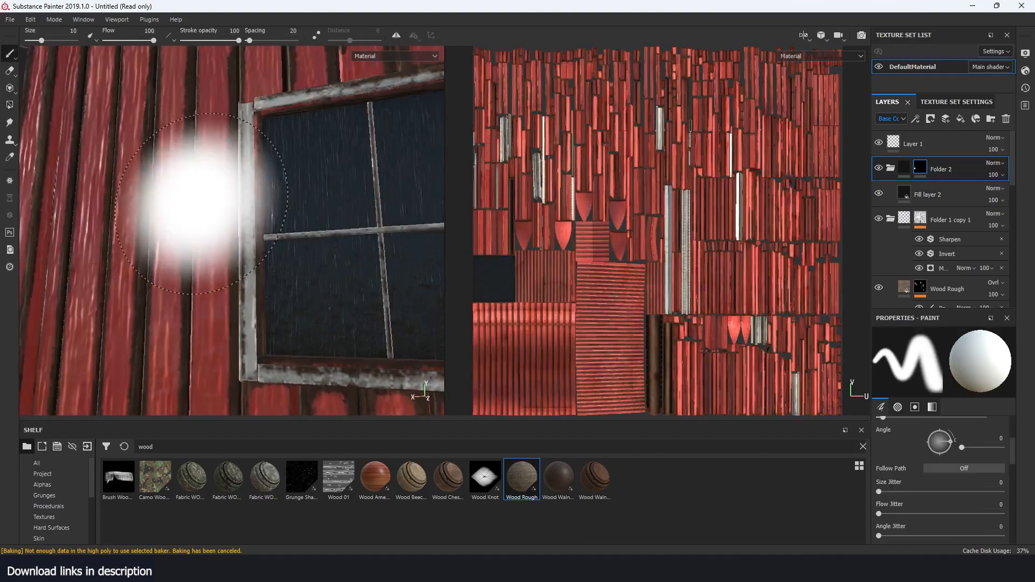
Assign a dust grunge from the shelf to the roughness of the window glass layer, Fill layer 2
left_click(927, 194)
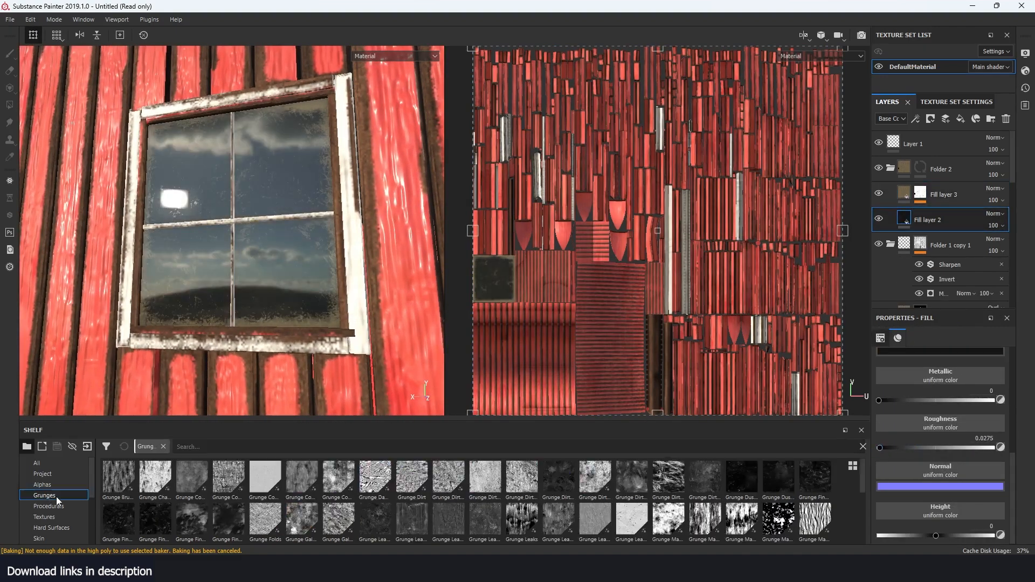
left_click_drag(778, 477, 958, 431)
scroll(948, 431, "up", 3)
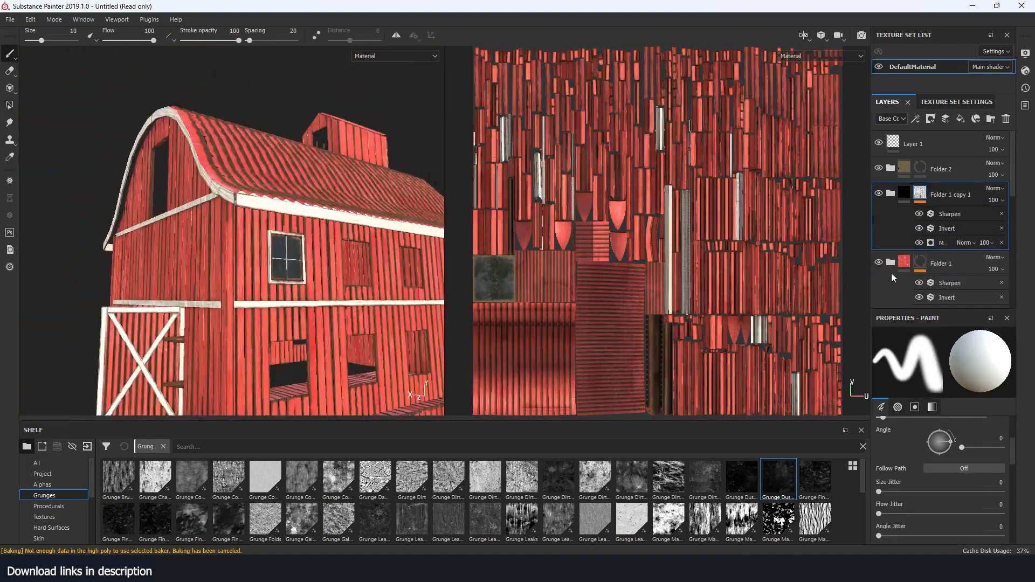
Expand the Folder 1 group, clear the Grunges filter and search the shelf for "dirt"
scroll(881, 268, "down", 2)
left_click(891, 199)
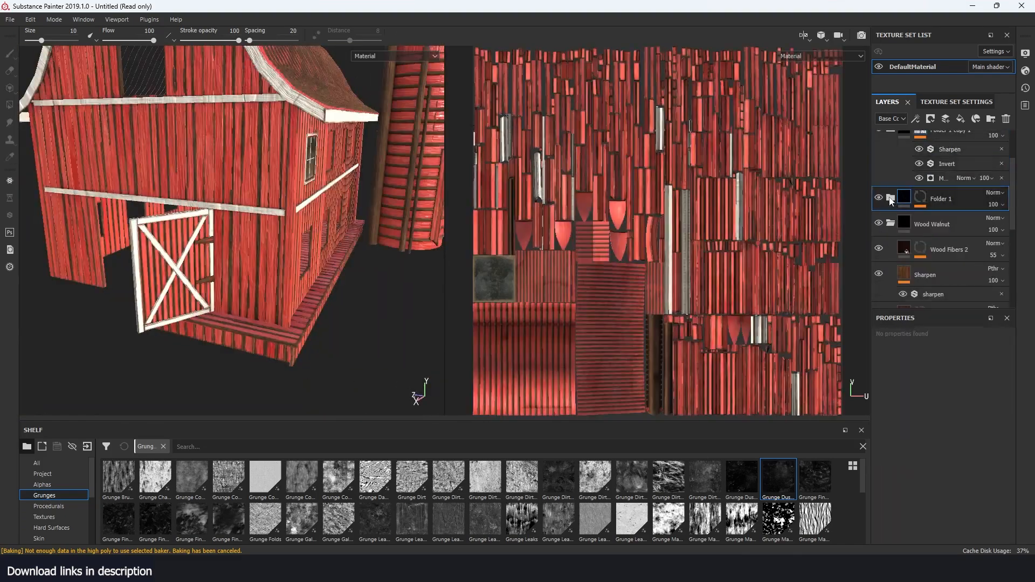
left_click(891, 198)
key("1")
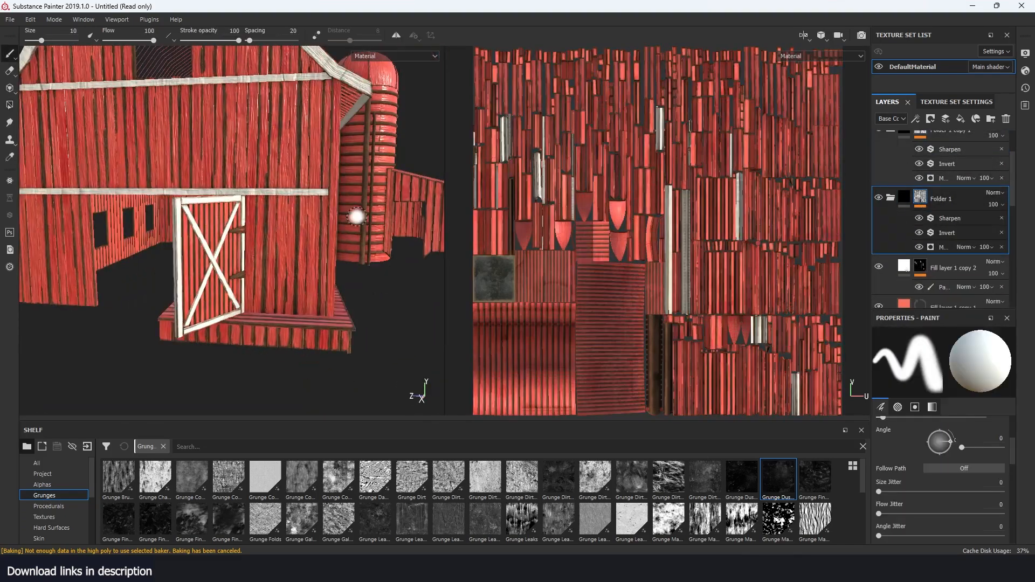
left_click(163, 446)
type("dirt")
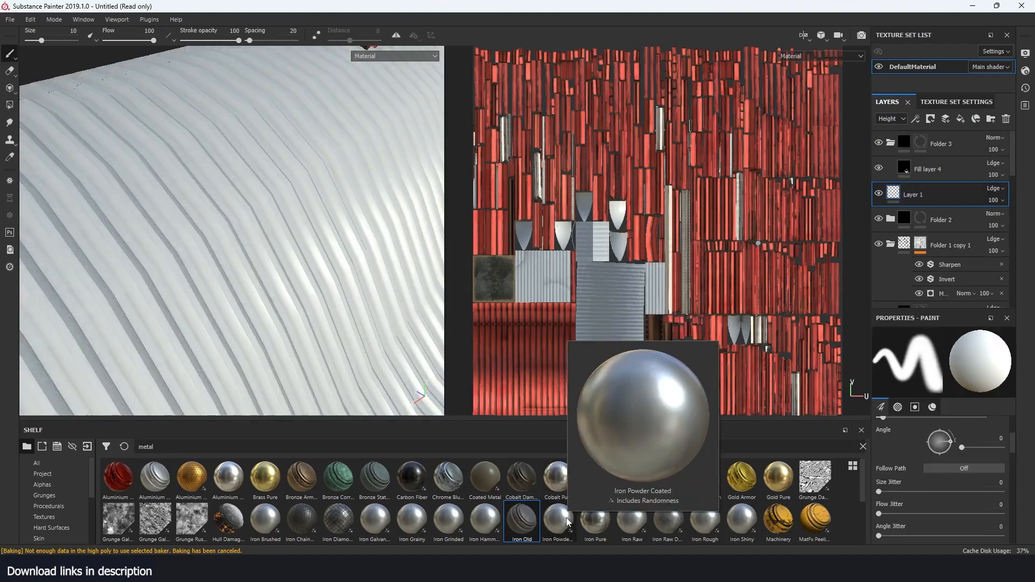
Toggle the visibility of Folder 3 and save the project as "farm barn"
scroll(615, 520, "down", 2)
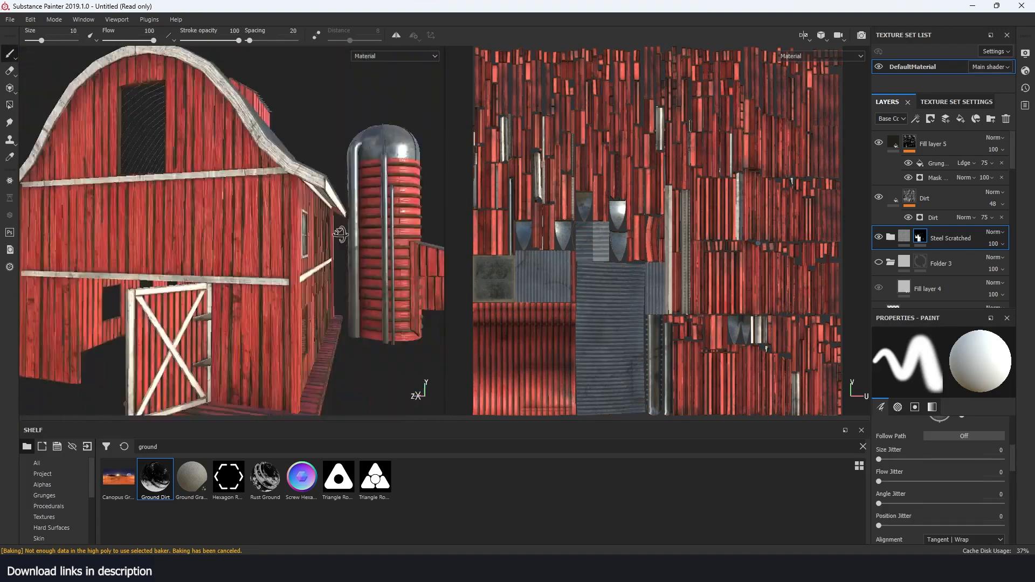
left_click(877, 265)
key("ctrl+s")
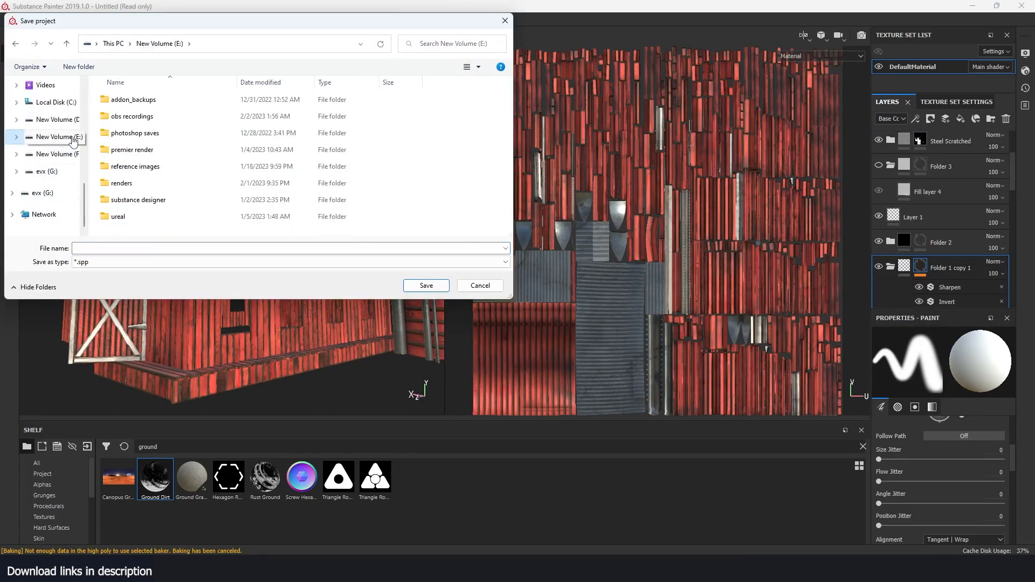
type("farm barn")
key("Return")
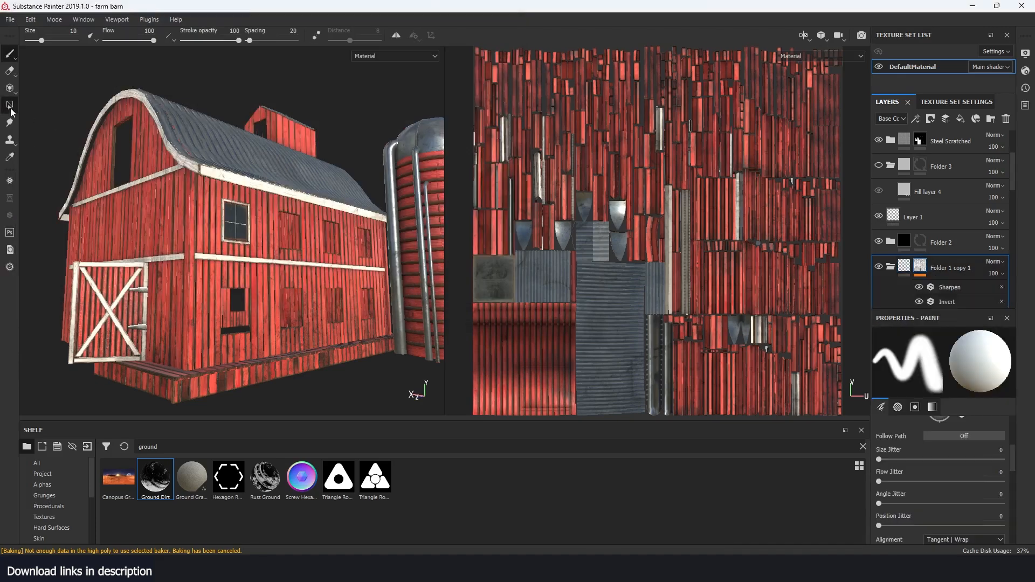
Give the dirt-masked Fill layer 6 a brown base color, open its Dirt mask effect and check the barn from several sides
left_click_drag(881, 244, 889, 161)
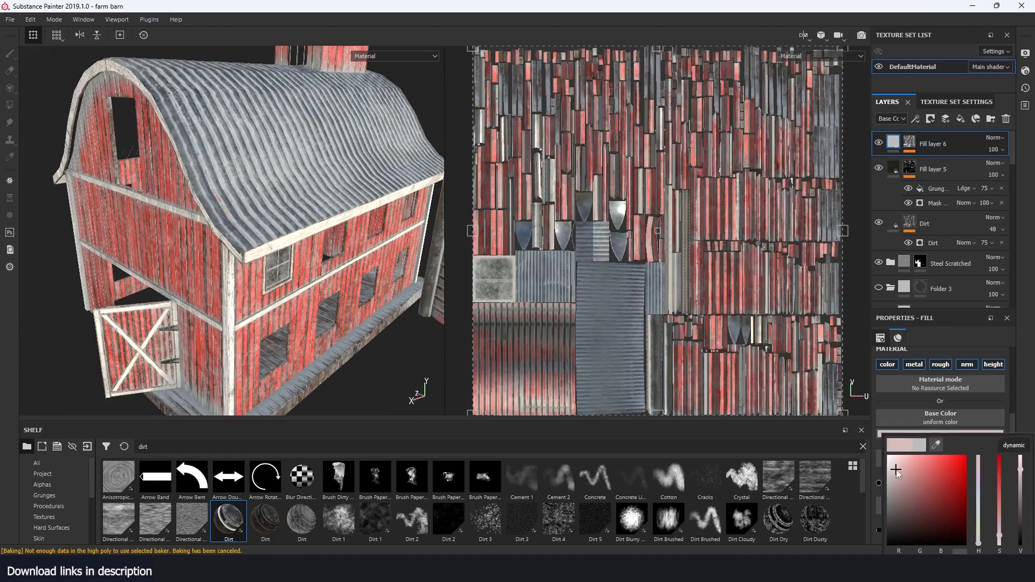
left_click_drag(890, 470, 923, 523)
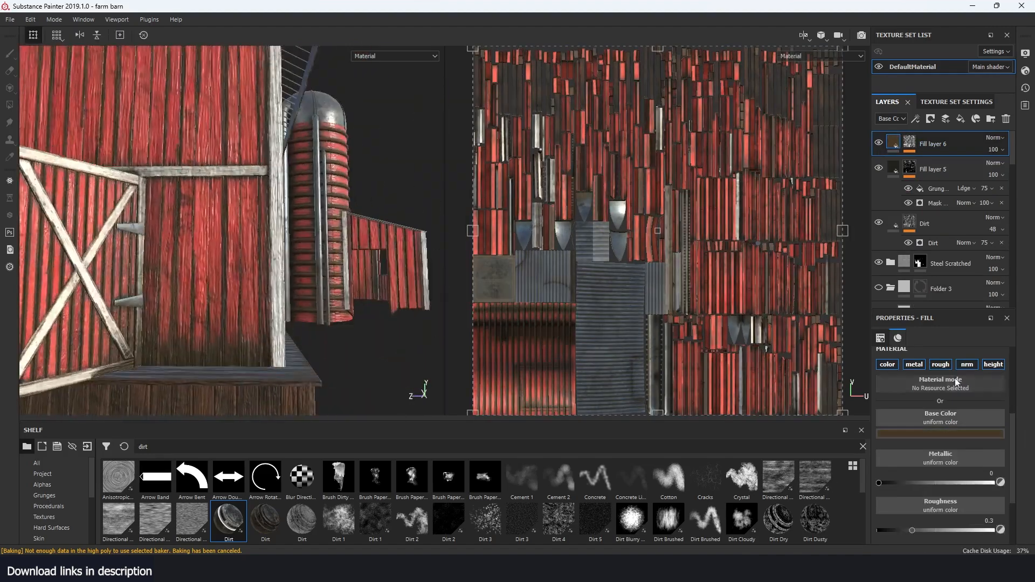
left_click(918, 163)
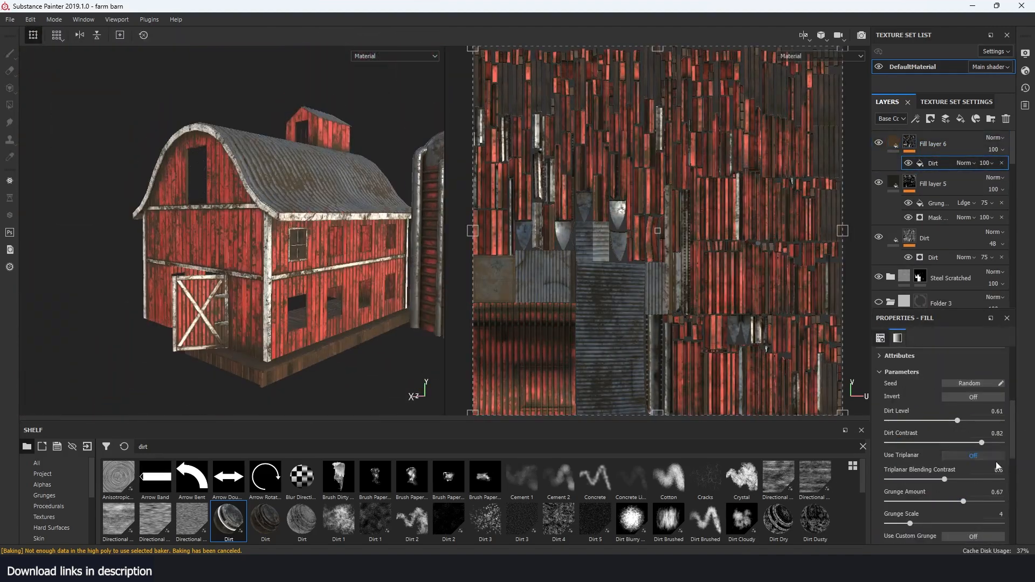
left_click(899, 149)
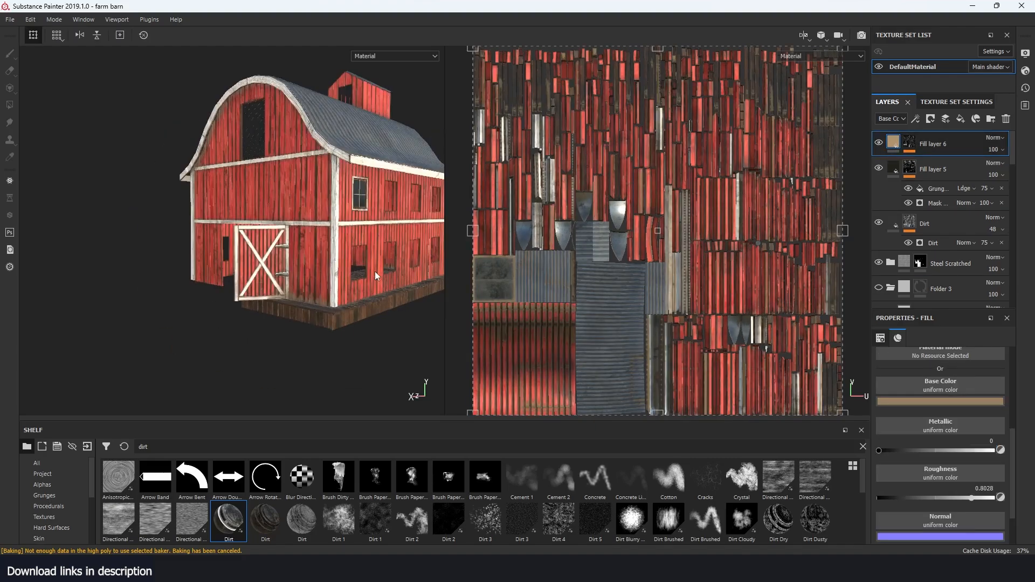
scroll(242, 259, "up", 4)
left_click_drag(216, 242, 301, 205, "alt")
scroll(259, 231, "down", 6)
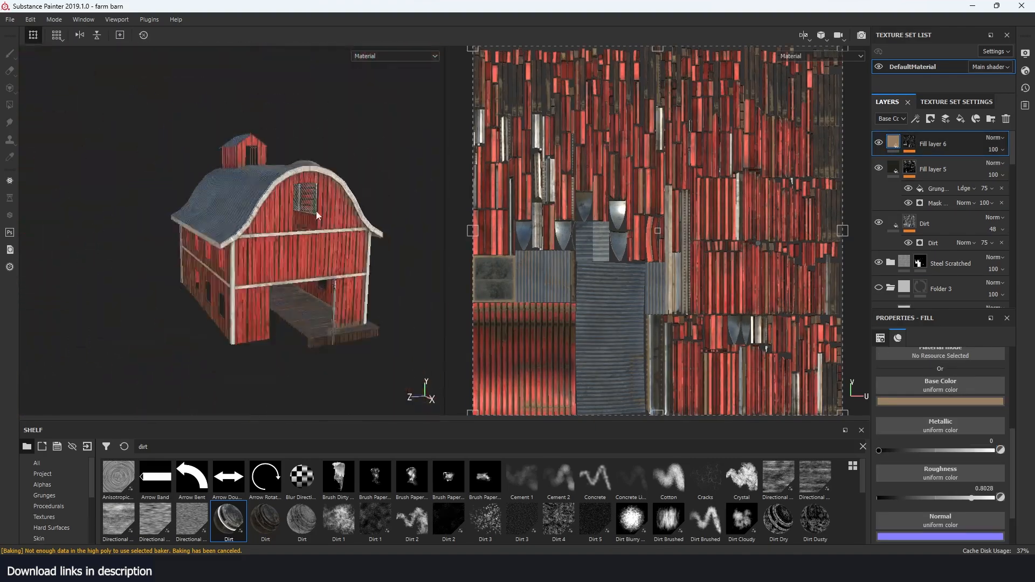
Export the textures to the farm's textures folder as 8-bit JPEG with the Document channels + Normal + AO (No Alpha) configuration
left_click(10, 19)
left_click(32, 214)
left_click(529, 138)
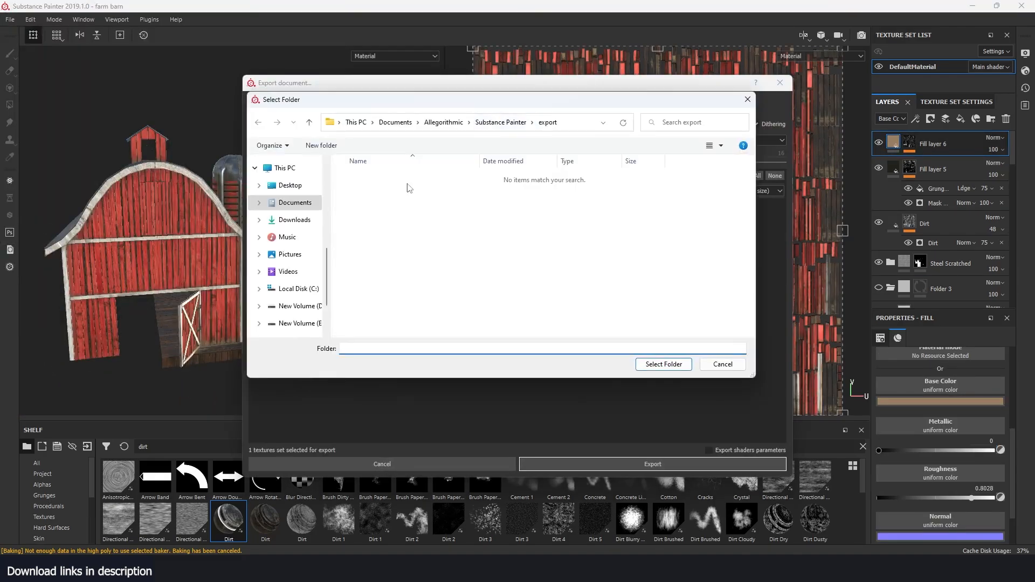
left_click(692, 124)
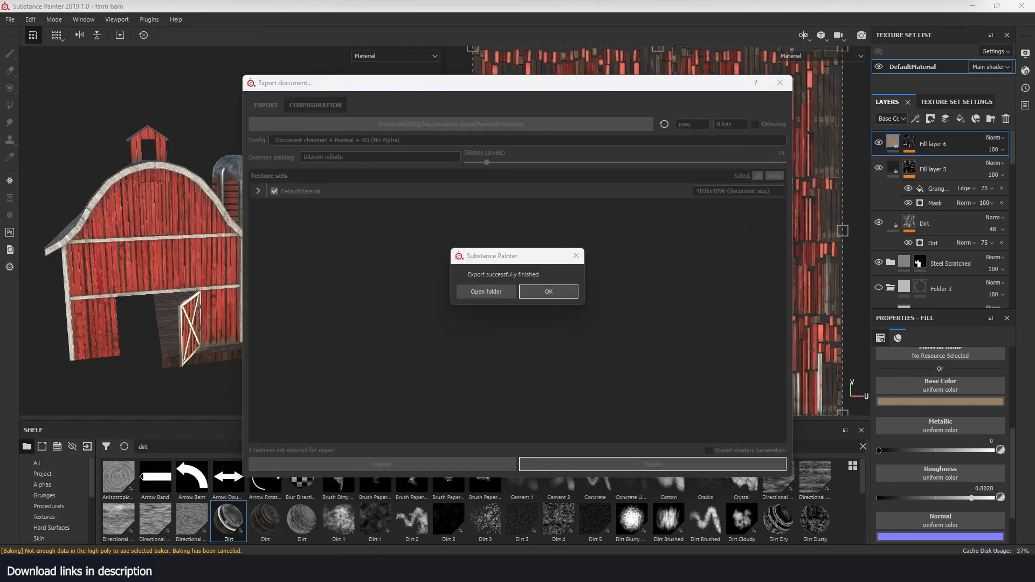
left_click(548, 291)
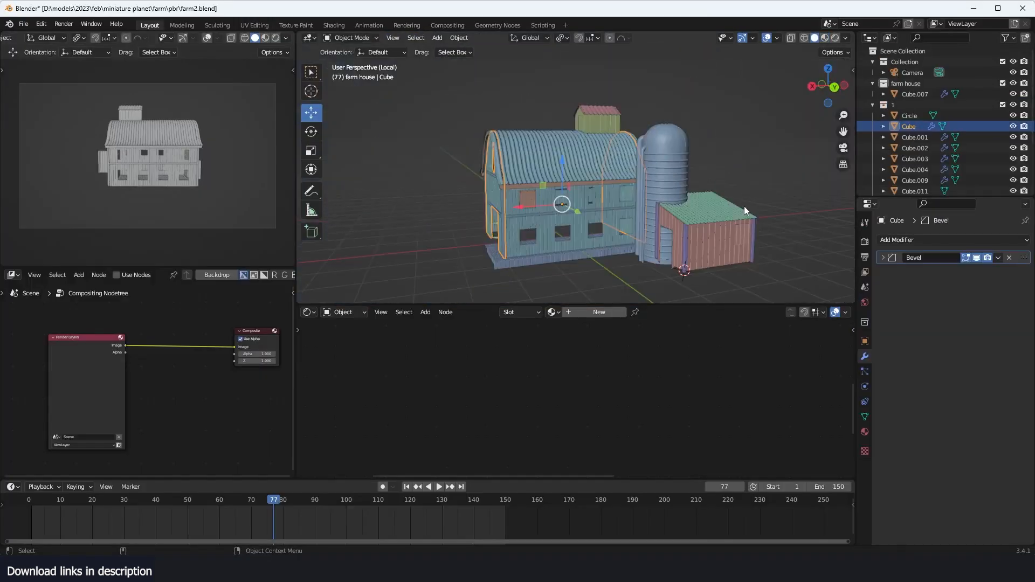
In Blender, create the material "farm barn pbr texture" on the barn and move the window copy on the shed wall
double_click(607, 312)
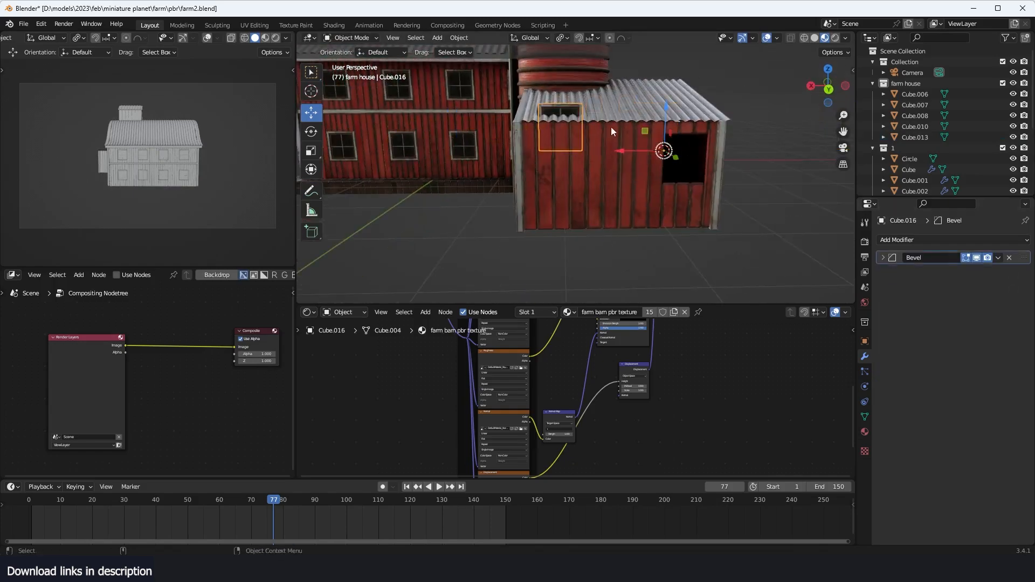
key("g")
left_click(561, 201)
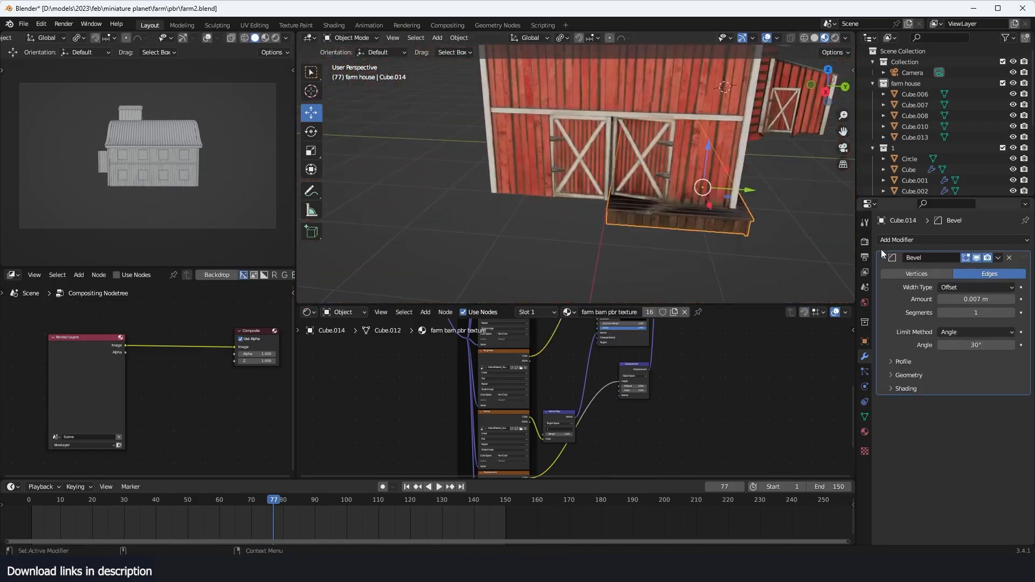
Duplicate the plank geometry of the platform at the shed's base in Edit Mode and select the linked planks
left_click(882, 257)
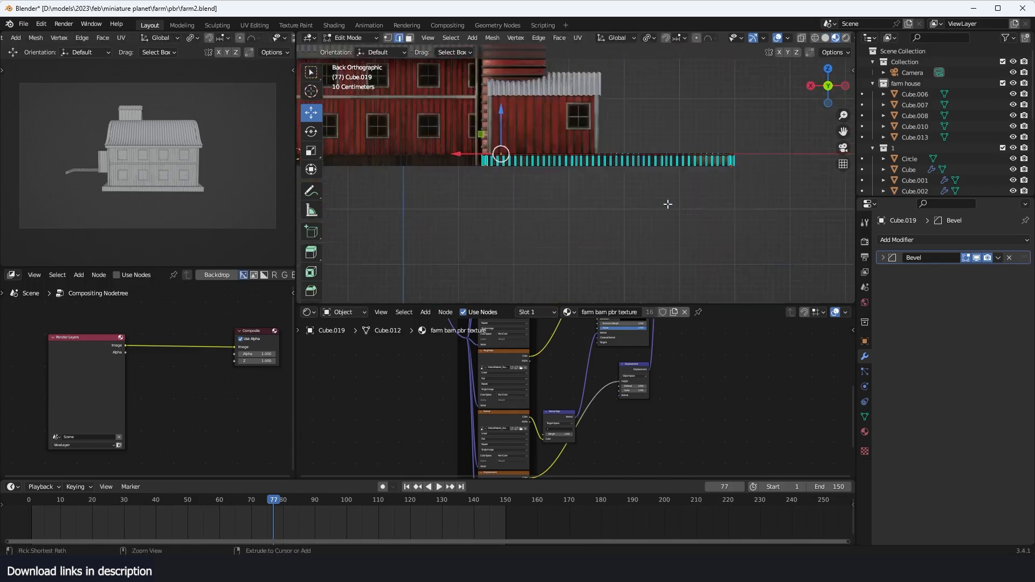
left_click(700, 189)
key("Tab")
left_click_drag(429, 186, 734, 156)
key("shift+d")
middle_click_drag(700, 211, 537, 134)
key("ctrl+l")
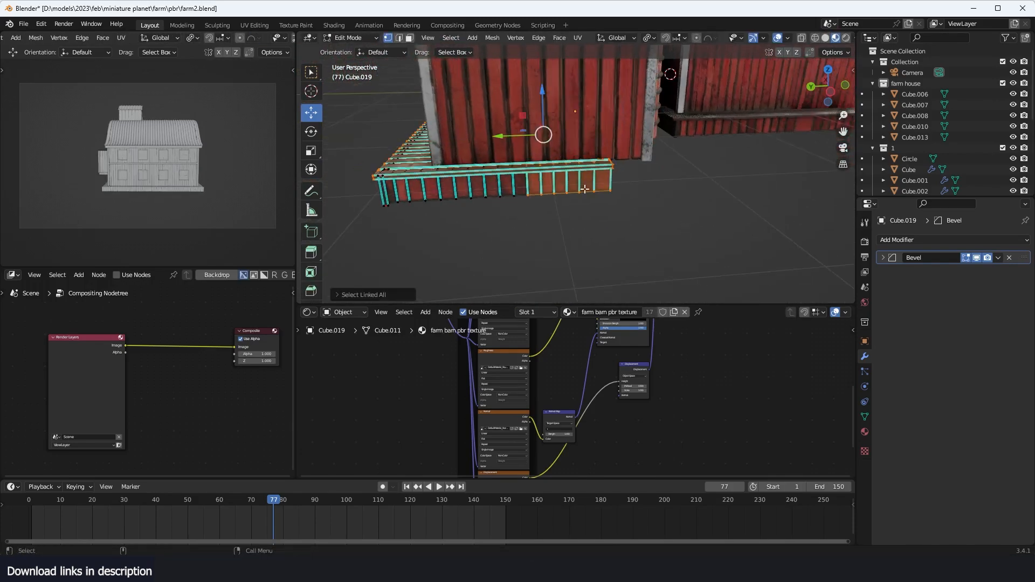
Shift the plank base beneath the shed and reposition its end planks with X-ray selection
key("Tab")
left_click_drag(542, 114, 557, 114)
middle_click_drag(556, 115, 648, 168)
key("Tab")
key("alt+z")
left_click_drag(636, 97, 688, 213)
left_click_drag(641, 115, 639, 124)
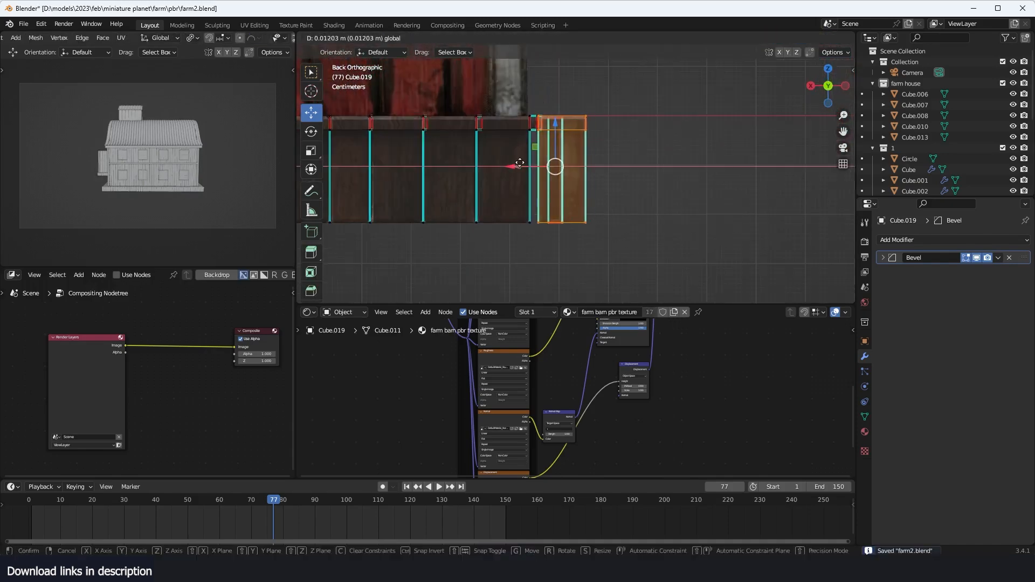